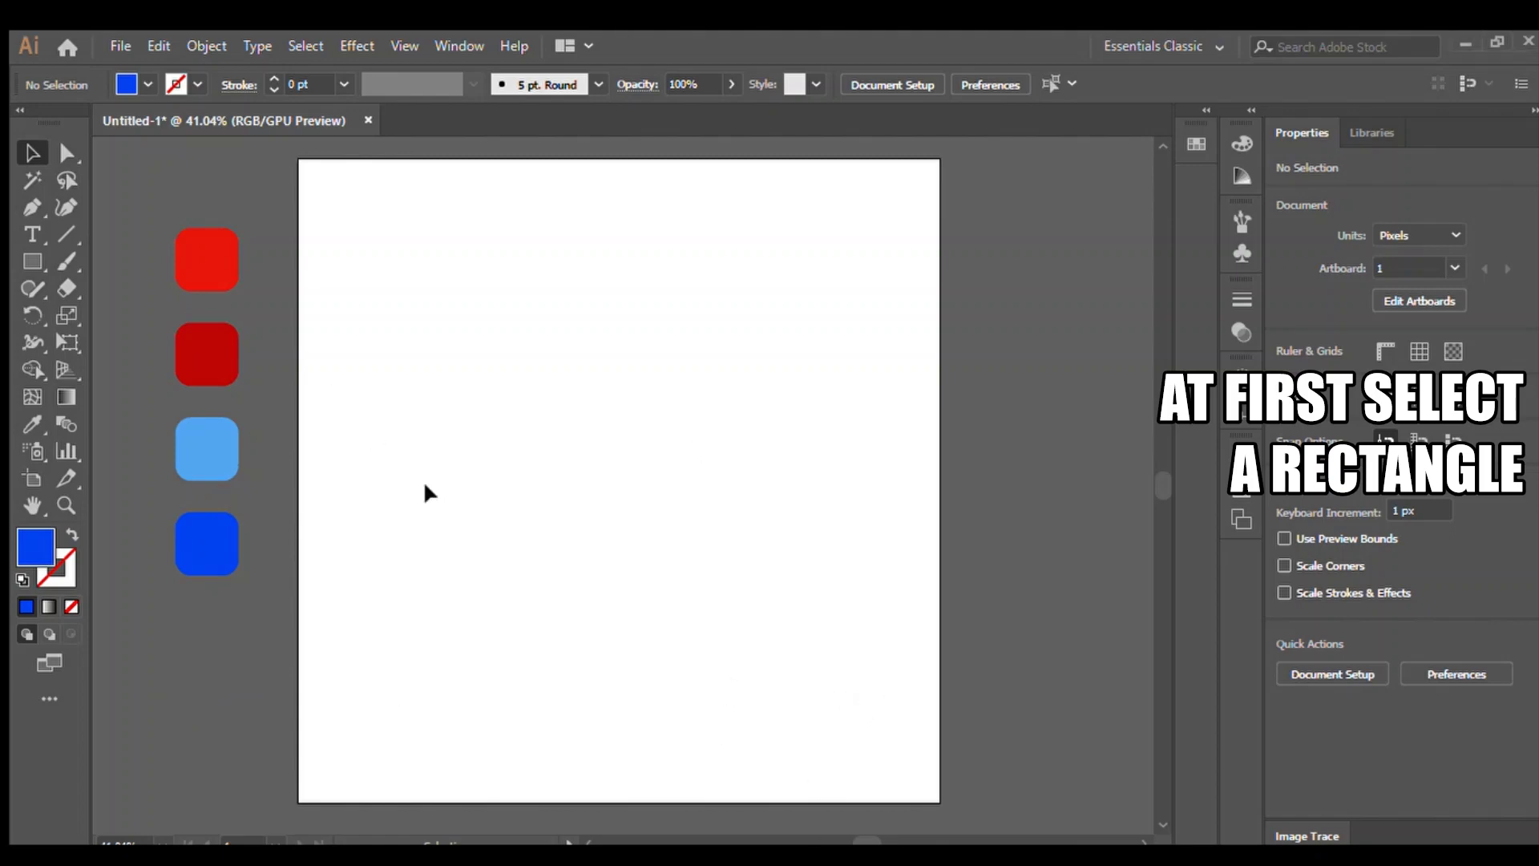
Draw a rectangle about 288 × 372 px in the artboard's upper area and fill it with the sampled bright red
{"action": "key", "text": "m"}
{"action": "left_click_drag", "start_coordinate": [480, 259], "coordinate": [664, 499]}
{"action": "key", "text": "i"}
{"action": "left_click", "coordinate": [205, 257]}
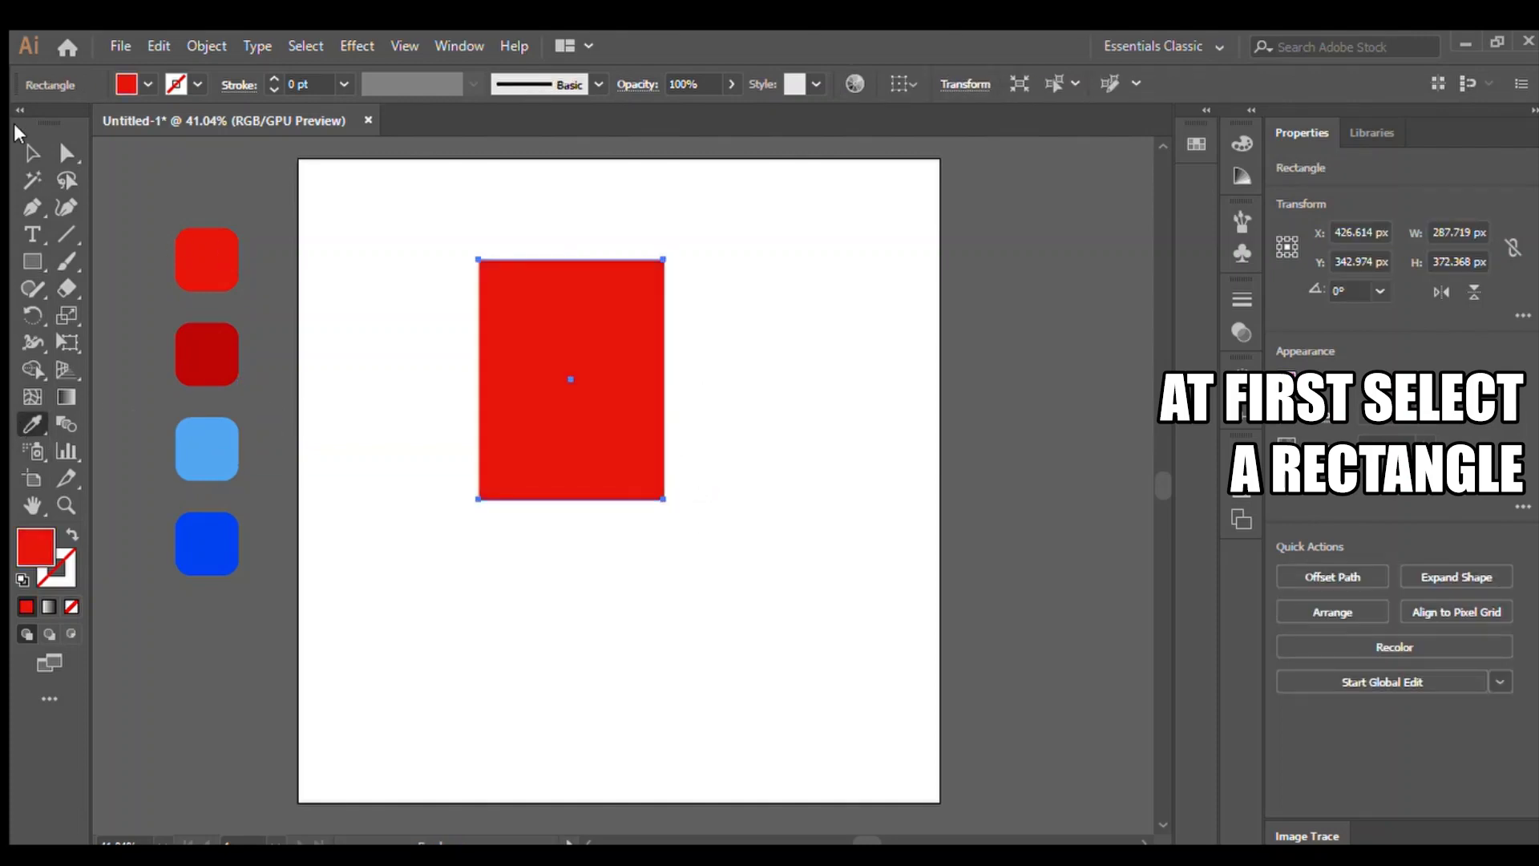
Center the red rectangle horizontally on the artboard and set the outline of the large and small rectangles to 6 pt
{"action": "key", "text": "v"}
{"action": "left_click_drag", "start_coordinate": [551, 376], "coordinate": [598, 402]}
{"action": "left_click", "coordinate": [274, 77]}
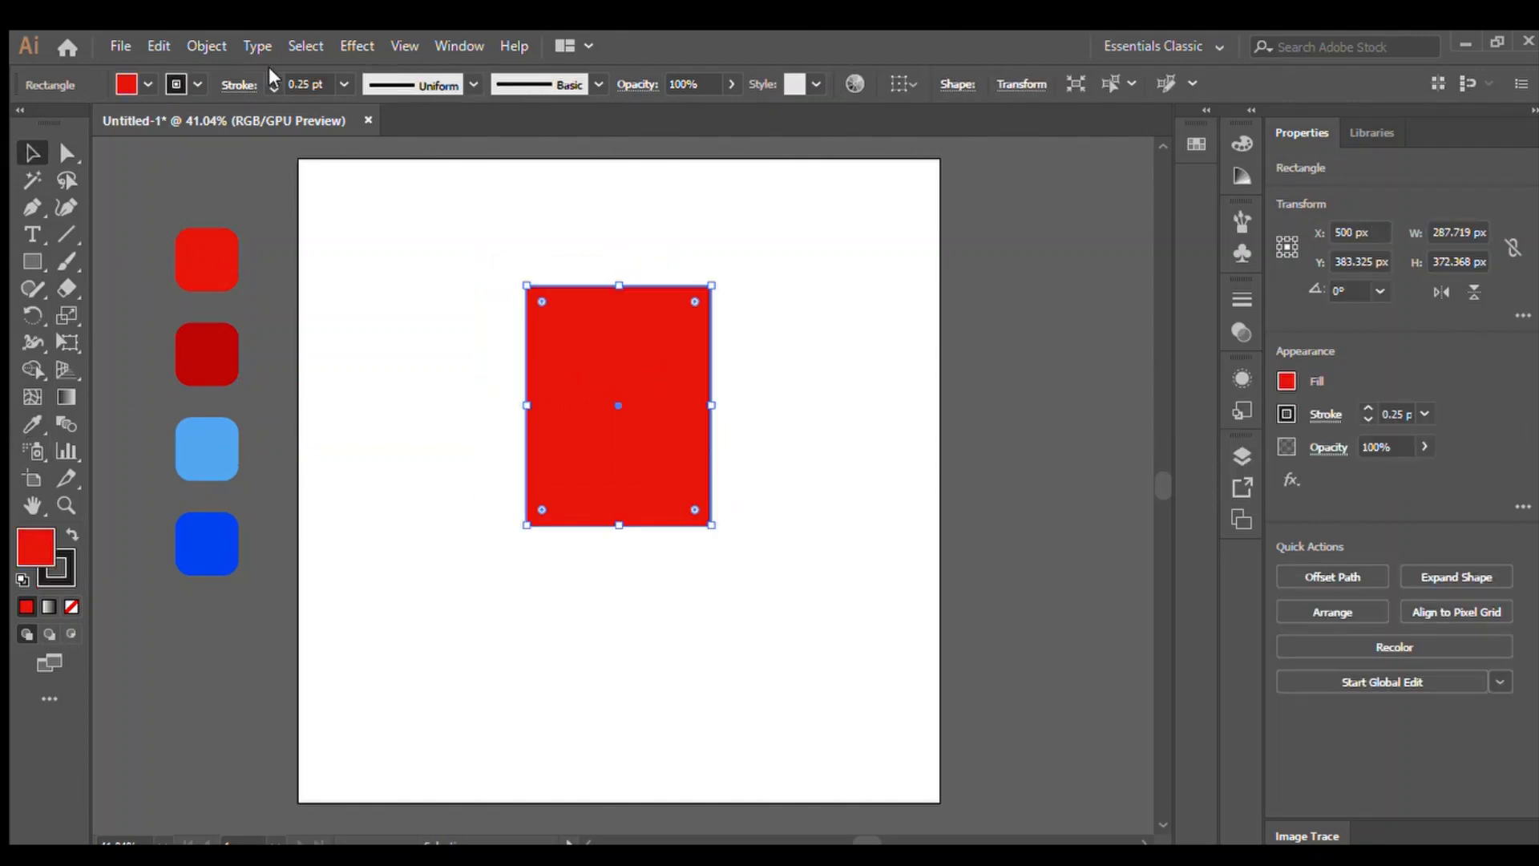
{"action": "left_click", "coordinate": [420, 259]}
{"action": "key", "text": "ctrl+a"}
{"action": "left_click", "coordinate": [273, 78]}
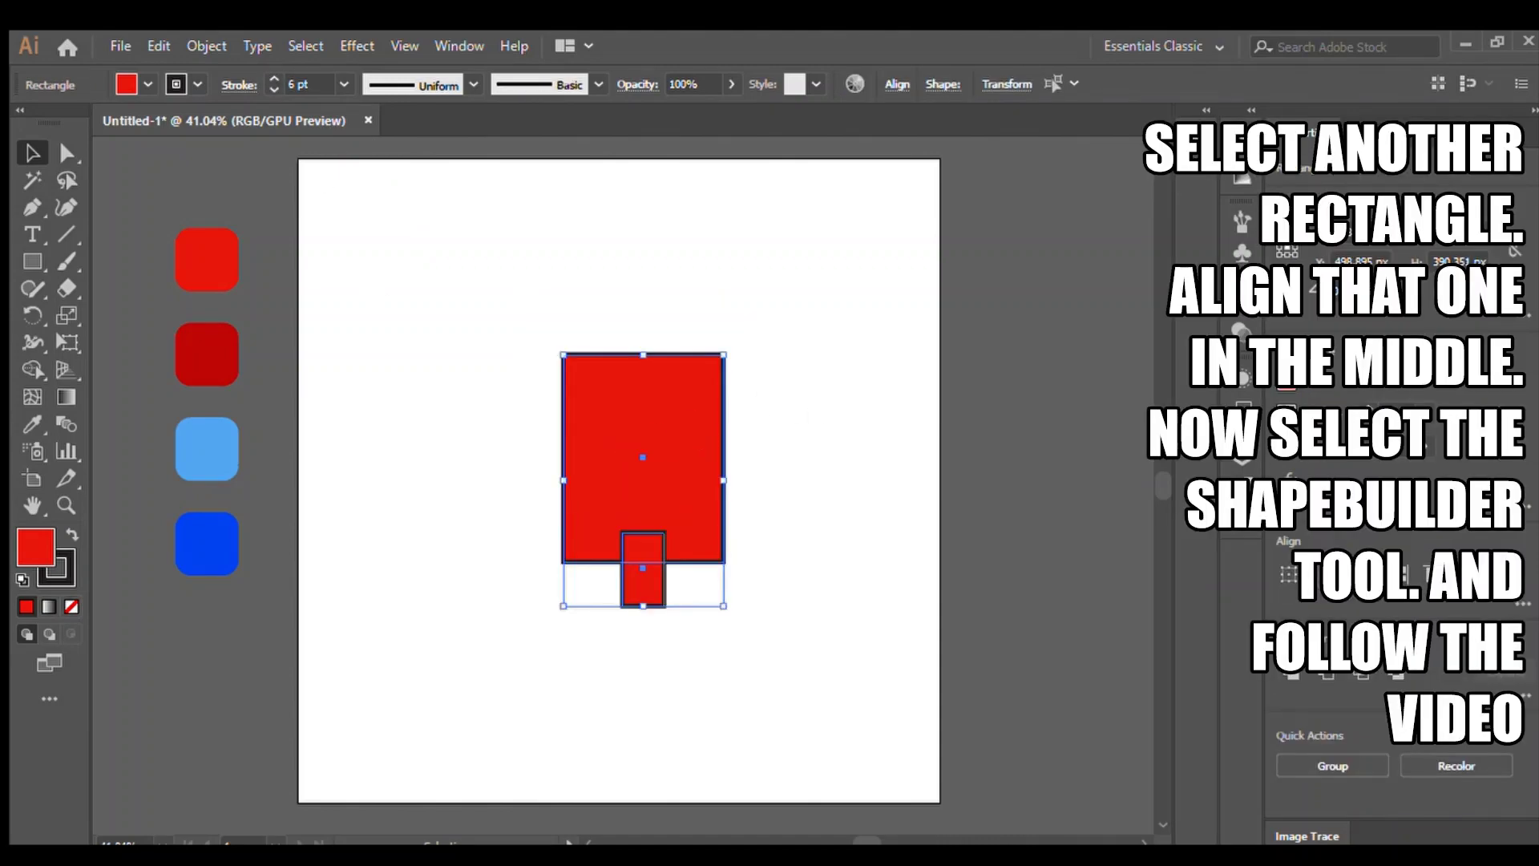
{"action": "left_click", "coordinate": [894, 546]}
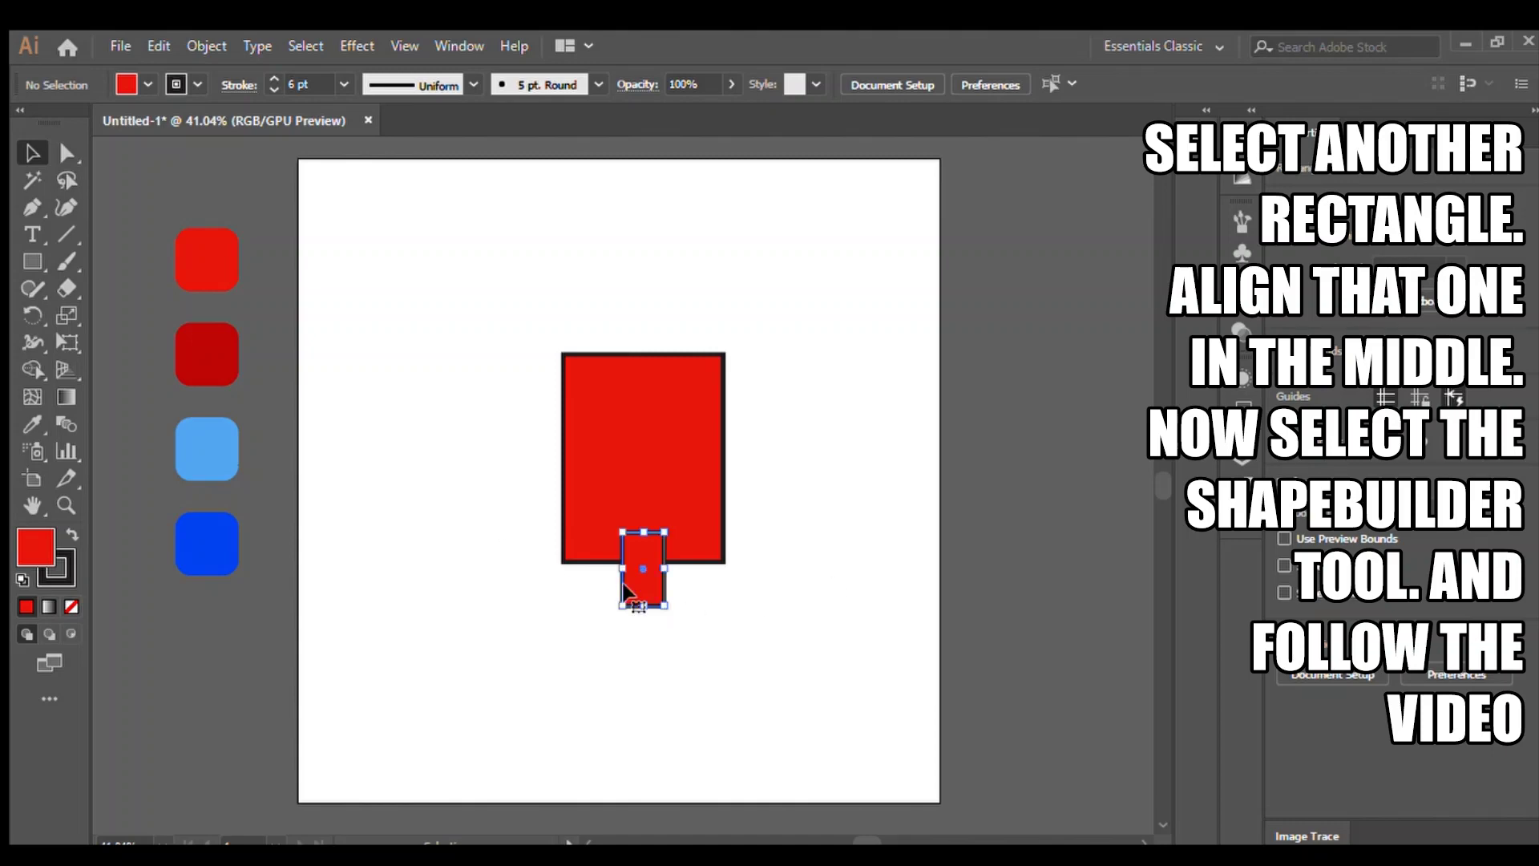
Try to cut the small rectangle out of the large one's bottom edge with the Shape Builder tool, then undo the cut
{"action": "left_click_drag", "start_coordinate": [472, 245], "coordinate": [761, 633]}
{"action": "key", "text": "shift+m"}
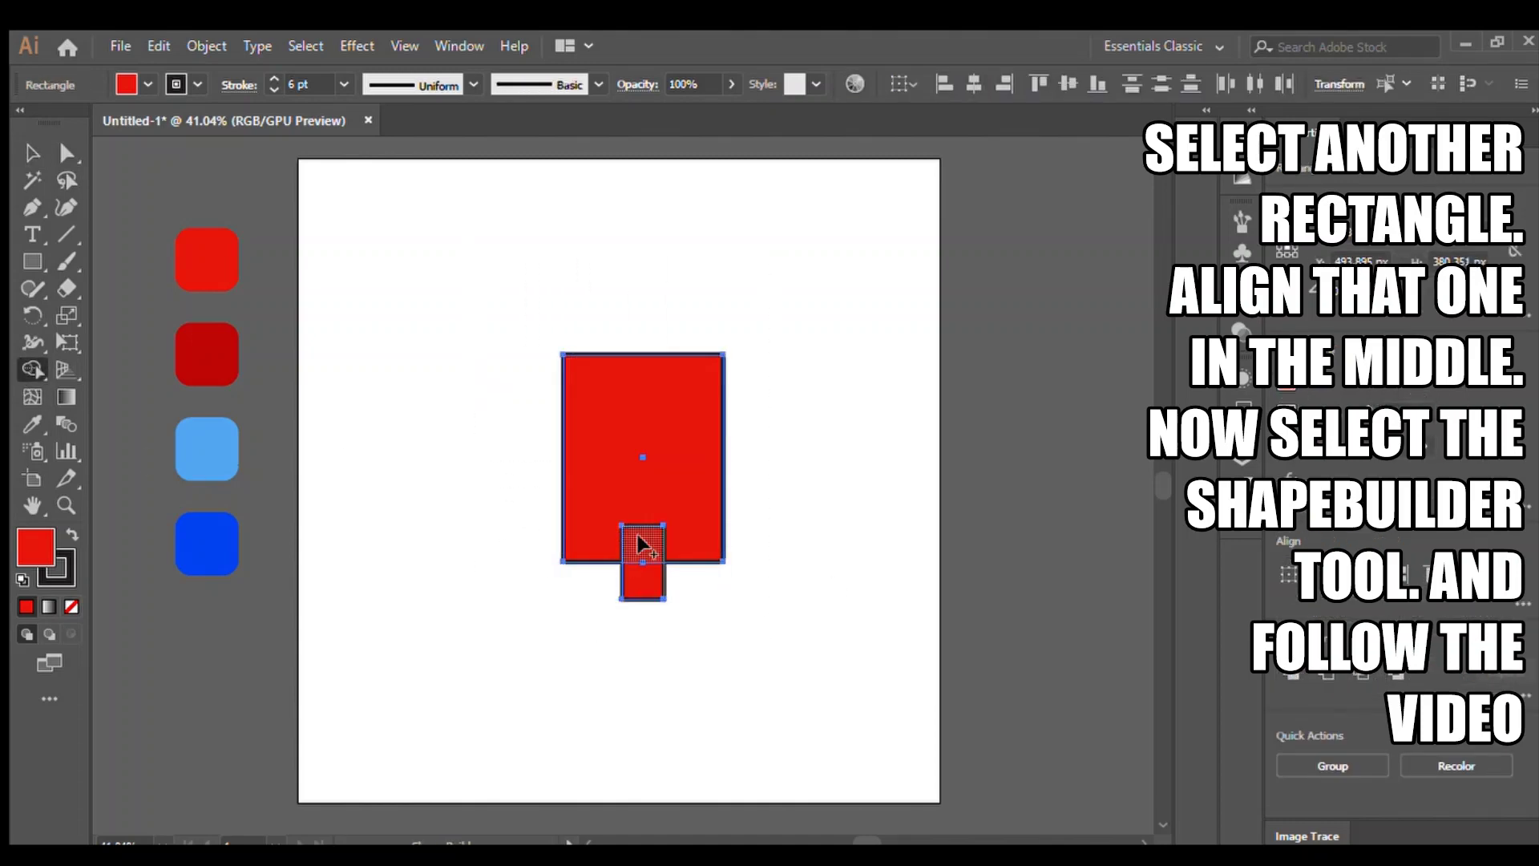
{"action": "left_click_drag", "start_coordinate": [632, 550], "coordinate": [641, 585]}
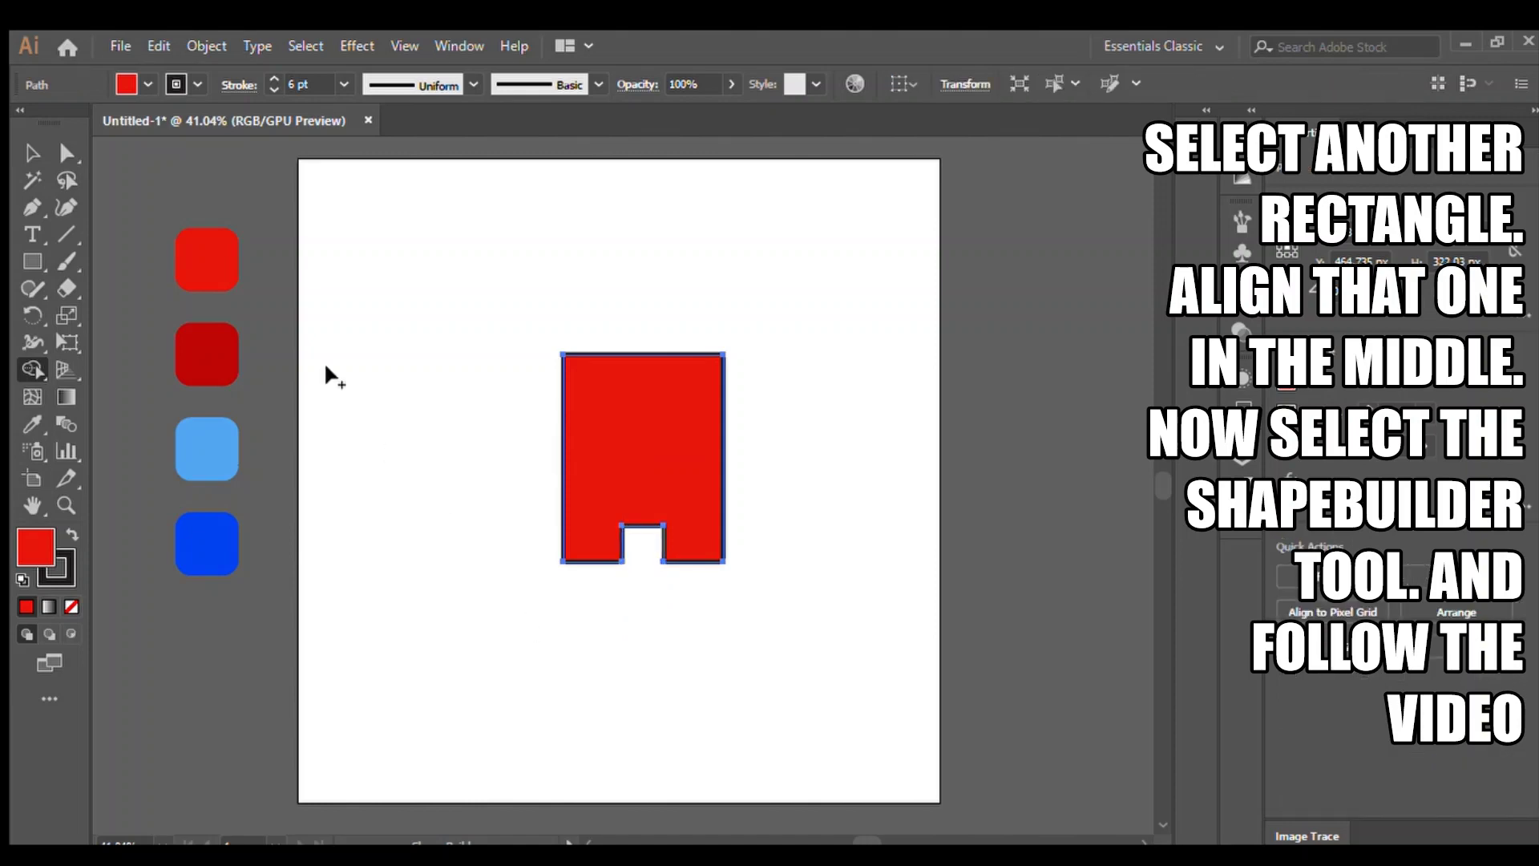
{"action": "key", "text": "ctrl+z"}
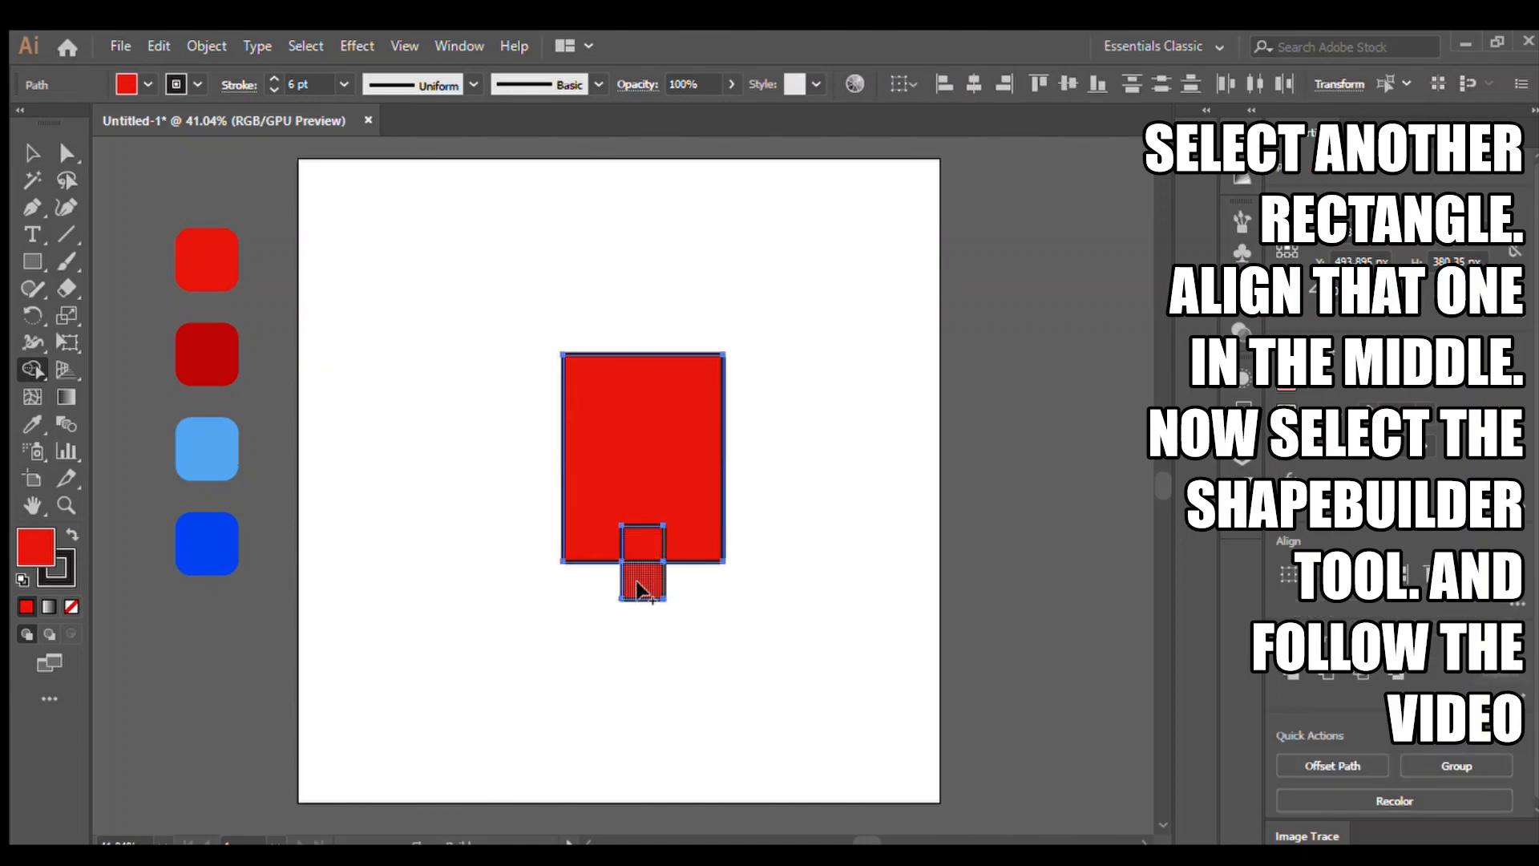
{"action": "key", "text": "ctrl+z"}
Nudge the small rectangle upward so it overlaps the bottom of the red body more deeply
{"action": "key", "text": "Up"}
{"action": "key", "text": "Up"}
{"action": "key", "text": "Up"}
{"action": "key", "text": "Up"}
{"action": "key", "text": "Up"}
{"action": "key", "text": "Up"}
{"action": "key", "text": "Up"}
{"action": "key", "text": "Up"}
{"action": "key", "text": "Up"}
{"action": "key", "text": "Up"}
{"action": "key", "text": "Up"}
{"action": "key", "text": "Up"}
{"action": "key", "text": "Up"}
{"action": "key", "text": "Up"}
{"action": "key", "text": "Up"}
{"action": "key", "text": "Up"}
{"action": "key", "text": "Up"}
{"action": "key", "text": "Up"}
{"action": "key", "text": "Up"}
{"action": "key", "text": "Up"}
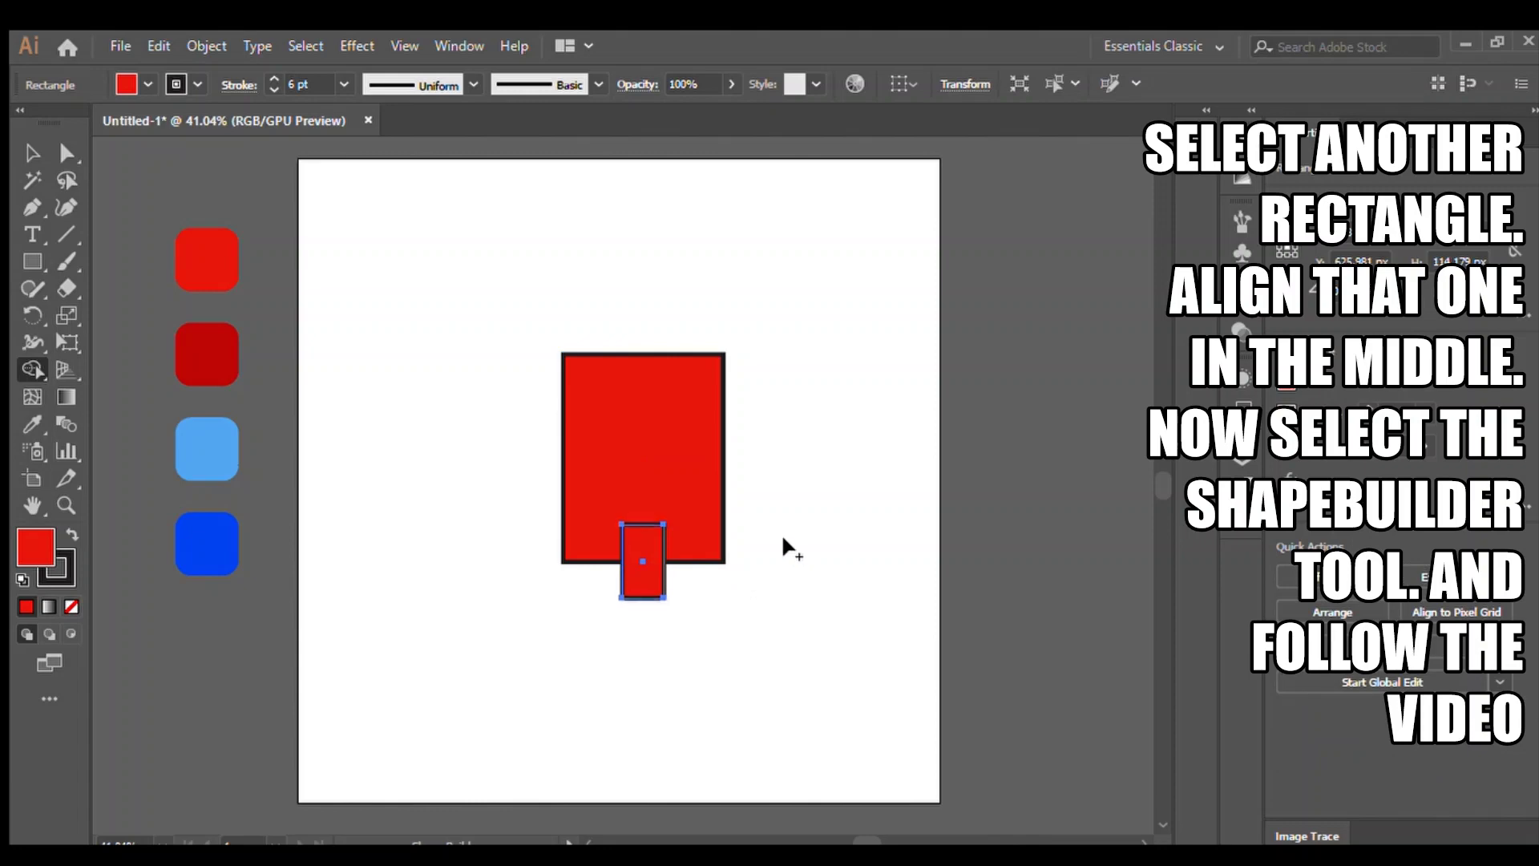
{"action": "left_click", "coordinate": [642, 561]}
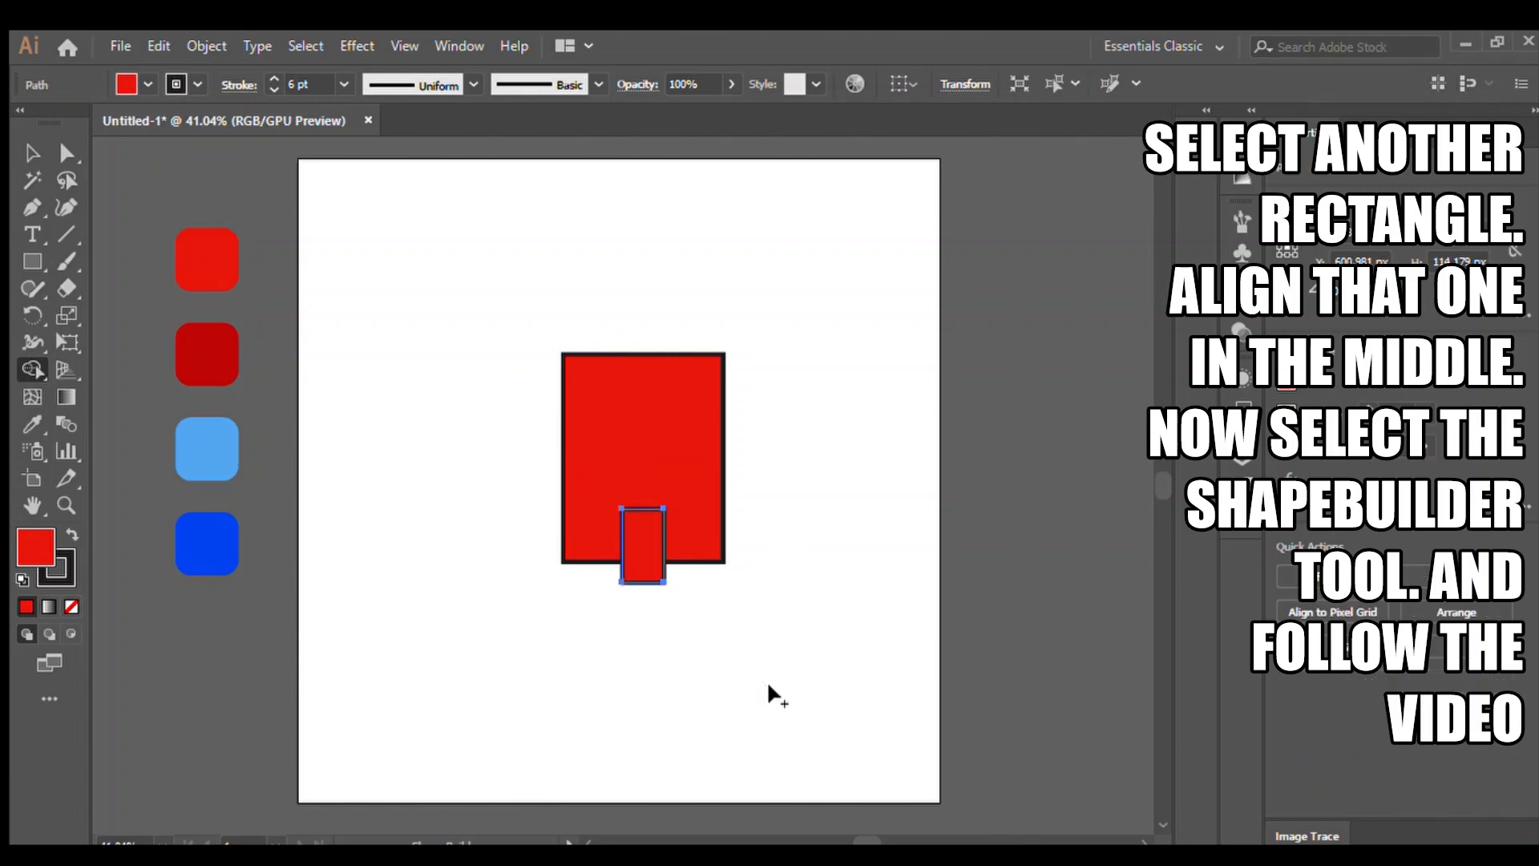
Cut the small rectangle out of the body with the Shape Builder tool to form the gap between the legs
{"action": "left_click", "coordinate": [32, 153]}
{"action": "mouse_move", "coordinate": [452, 296]}
{"action": "left_mouse_down"}
{"action": "mouse_move", "coordinate": [659, 584]}
{"action": "mouse_move", "coordinate": [642, 574]}
{"action": "left_mouse_up"}
{"action": "left_click", "coordinate": [32, 368]}
{"action": "left_click", "coordinate": [32, 153]}
{"action": "left_click", "coordinate": [466, 330]}
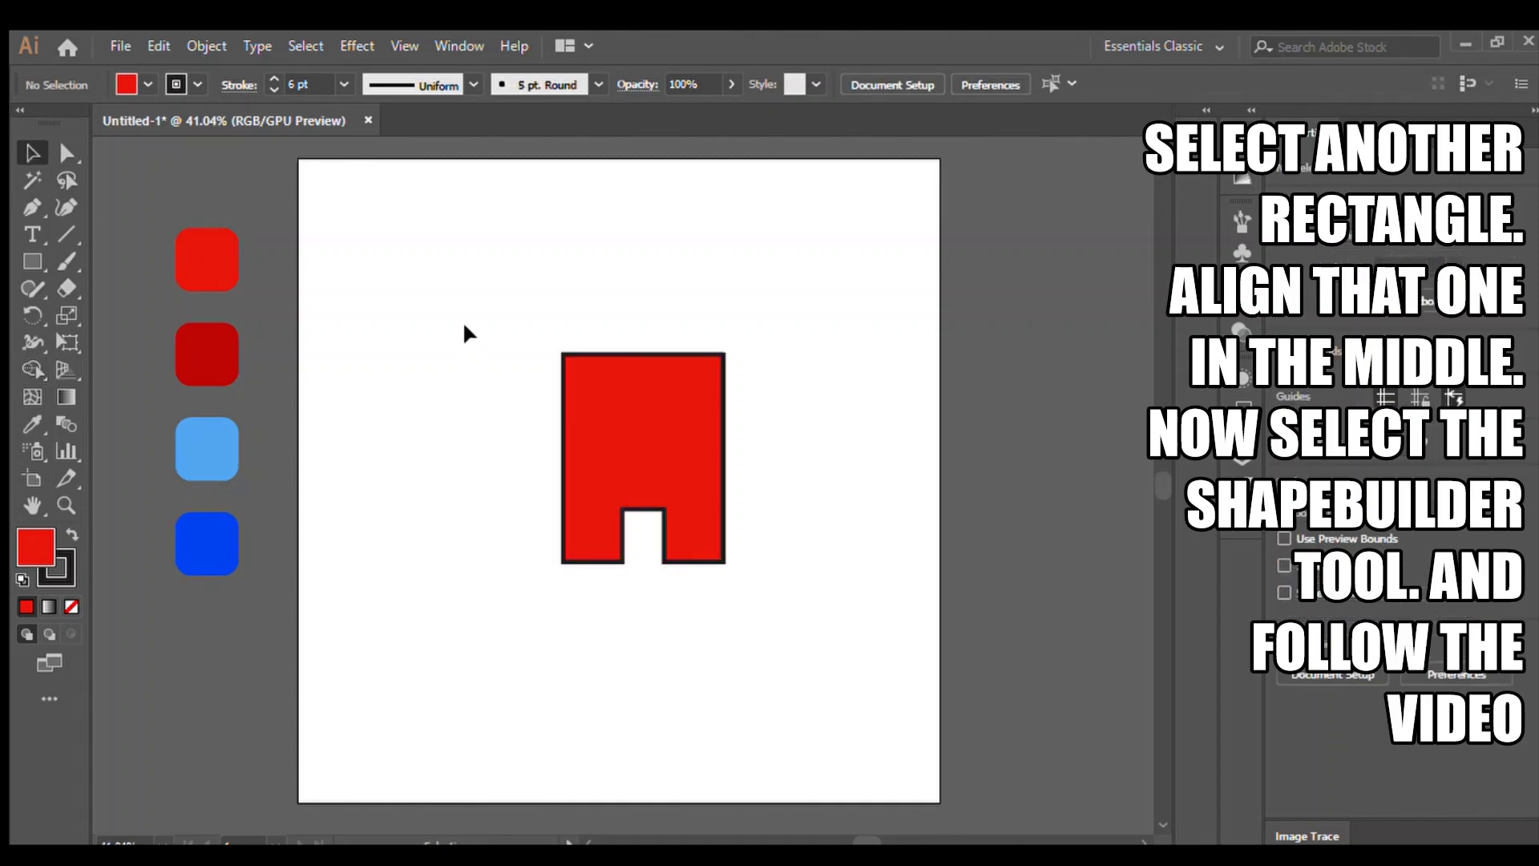
Move the notched body slightly down and to the left on the artboard
{"action": "left_click_drag", "start_coordinate": [454, 296], "coordinate": [704, 540]}
{"action": "mouse_move", "coordinate": [647, 388]}
{"action": "left_mouse_down"}
{"action": "mouse_move", "coordinate": [636, 429]}
{"action": "mouse_move", "coordinate": [639, 408]}
{"action": "left_mouse_up"}
{"action": "left_click", "coordinate": [441, 296]}
{"action": "left_click_drag", "start_coordinate": [500, 322], "coordinate": [752, 578]}
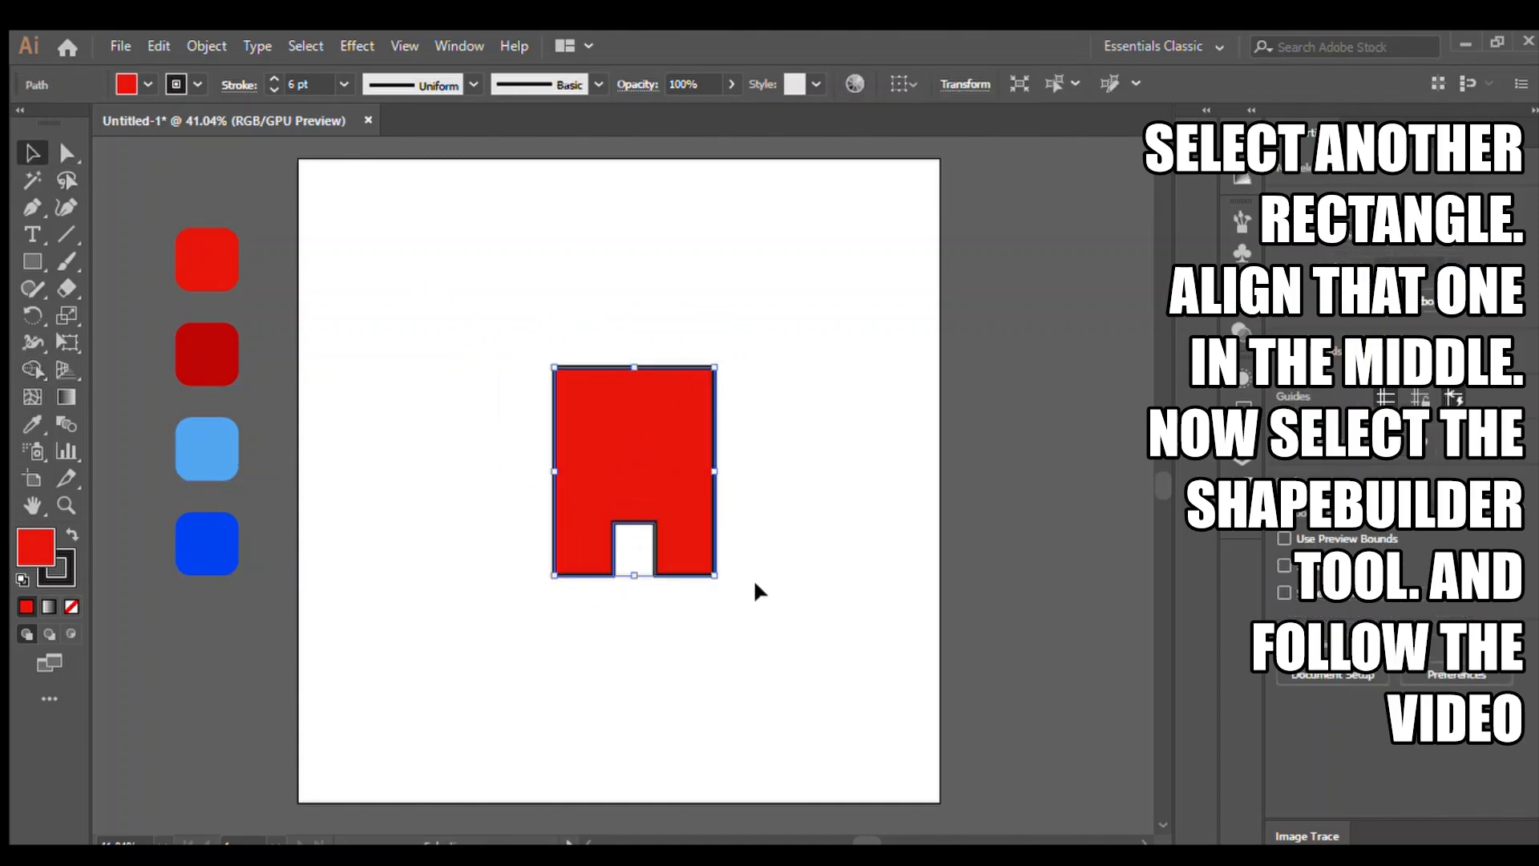
Round both top corners of the body fully into a dome shape
{"action": "left_click", "coordinate": [68, 152]}
{"action": "left_click", "coordinate": [478, 313]}
{"action": "left_click_drag", "start_coordinate": [485, 331], "coordinate": [647, 465]}
{"action": "left_click", "coordinate": [32, 152]}
{"action": "left_click", "coordinate": [483, 473]}
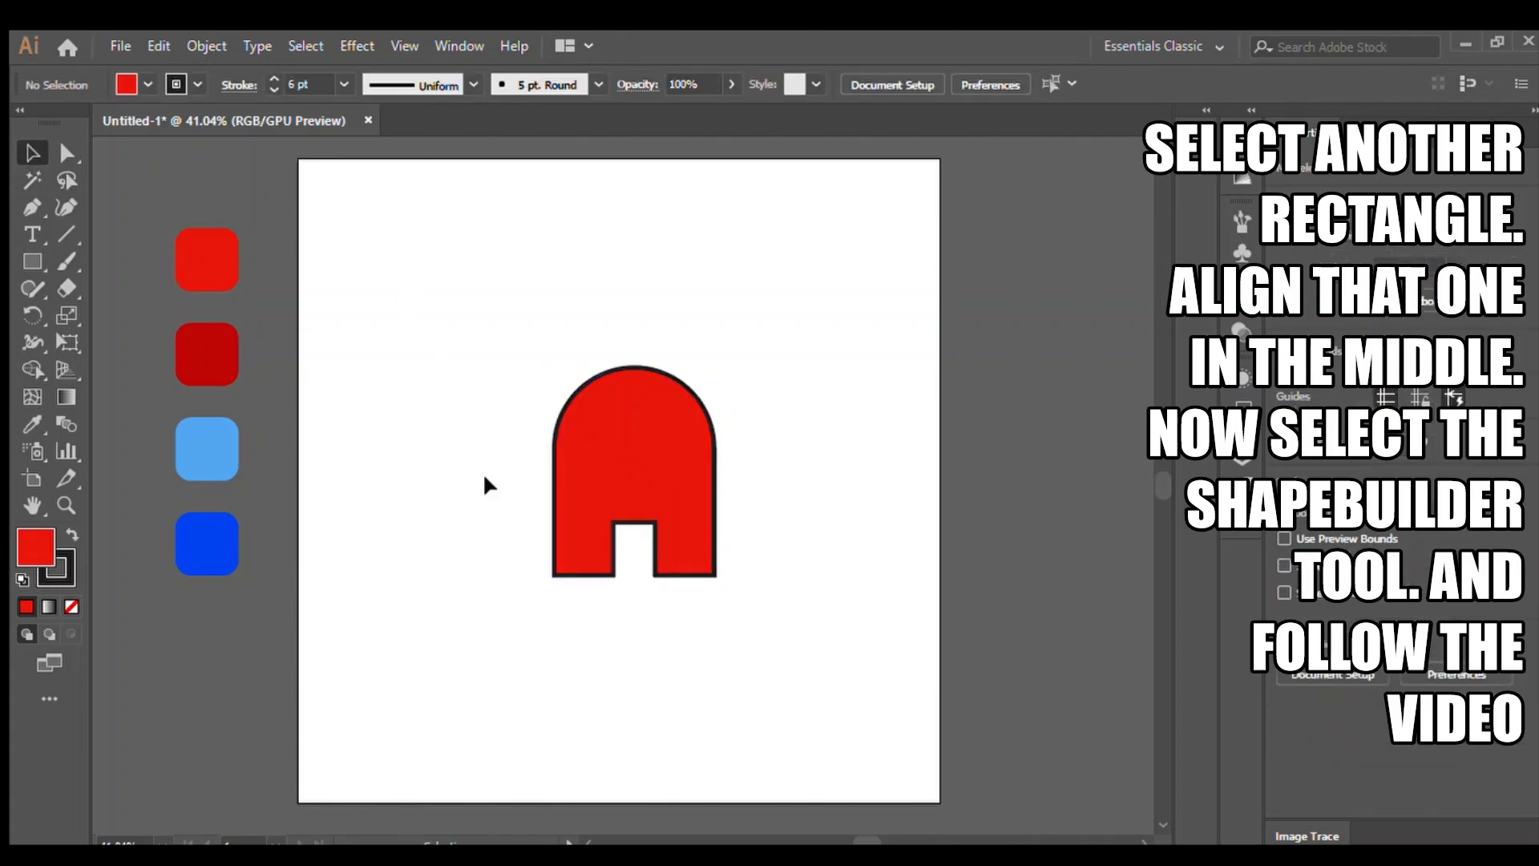
Round the two bottom corners of the left foot and lengthen the body downward to about 338 px high
{"action": "left_click_drag", "start_coordinate": [545, 532], "coordinate": [532, 521]}
{"action": "left_click", "coordinate": [404, 485]}
{"action": "left_click", "coordinate": [65, 153]}
{"action": "left_click_drag", "start_coordinate": [626, 607], "coordinate": [527, 544]}
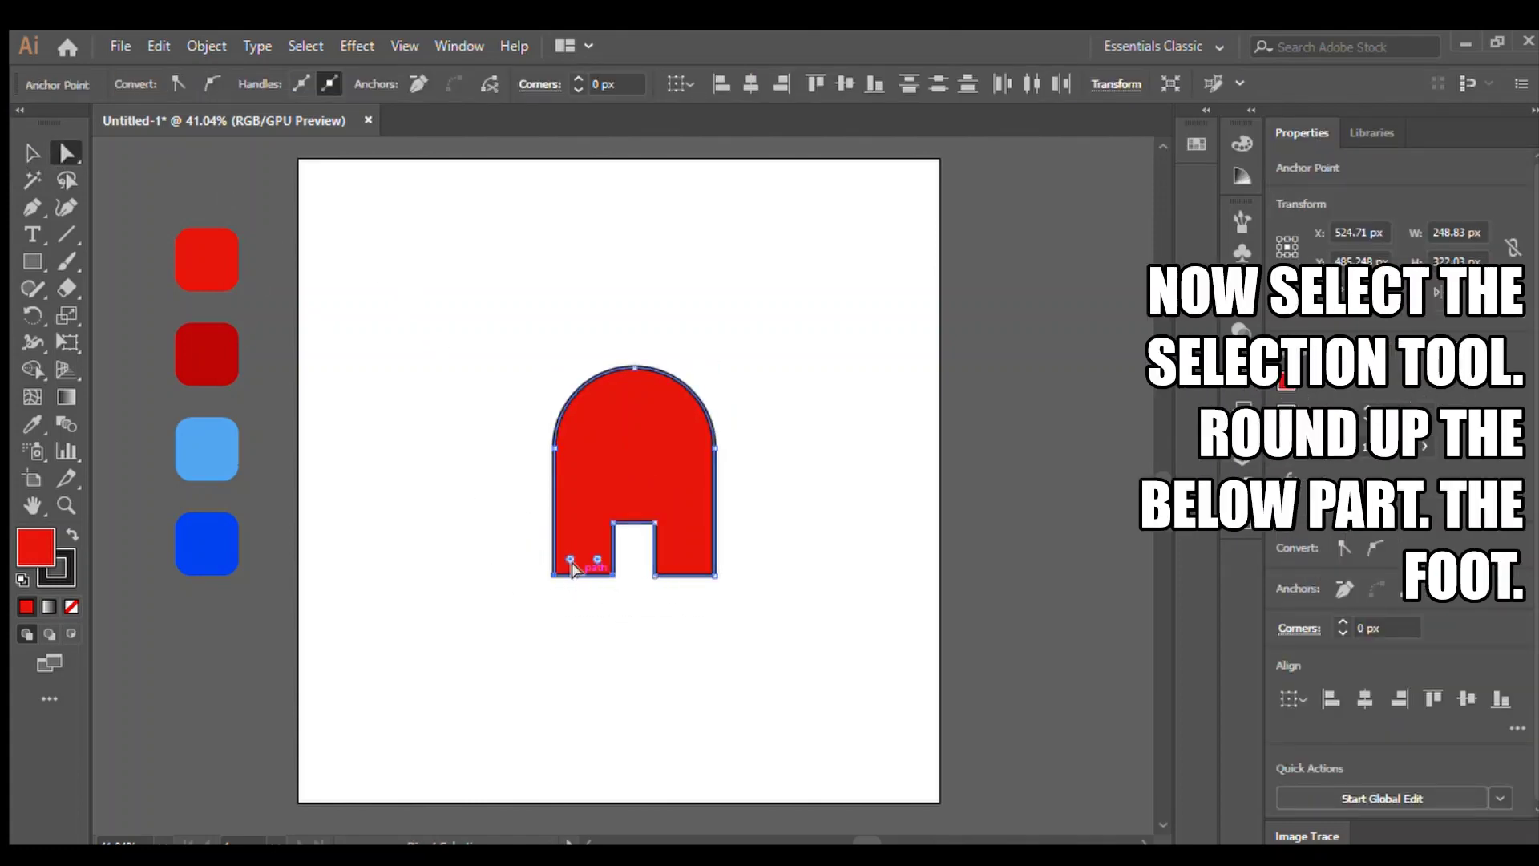
{"action": "left_click", "coordinate": [555, 575], "text": "shift"}
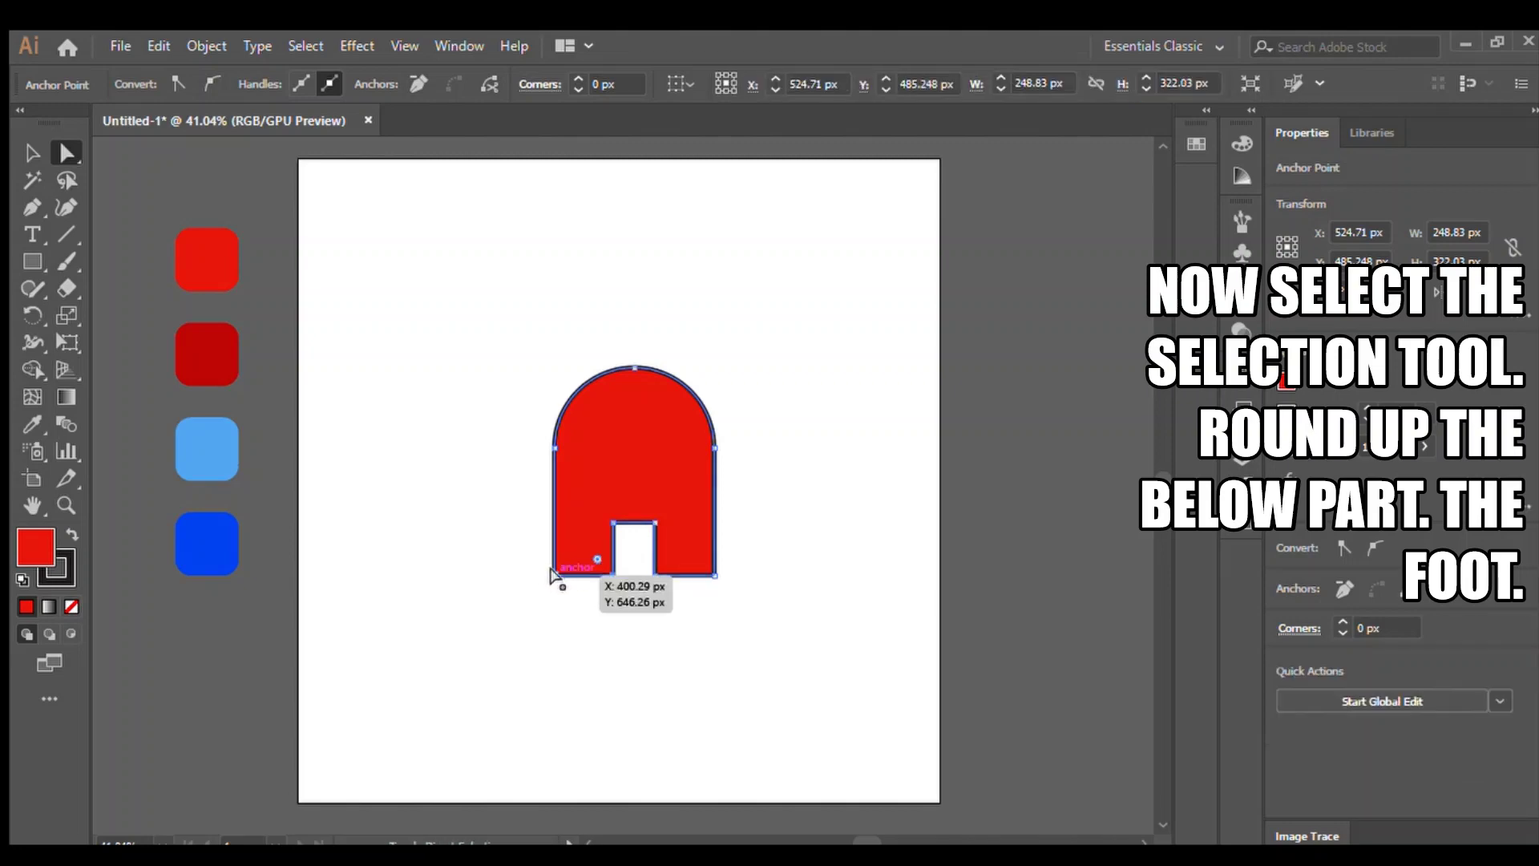
{"action": "left_click", "coordinate": [611, 575], "text": "shift"}
{"action": "left_click", "coordinate": [607, 574]}
{"action": "left_click", "coordinate": [557, 572]}
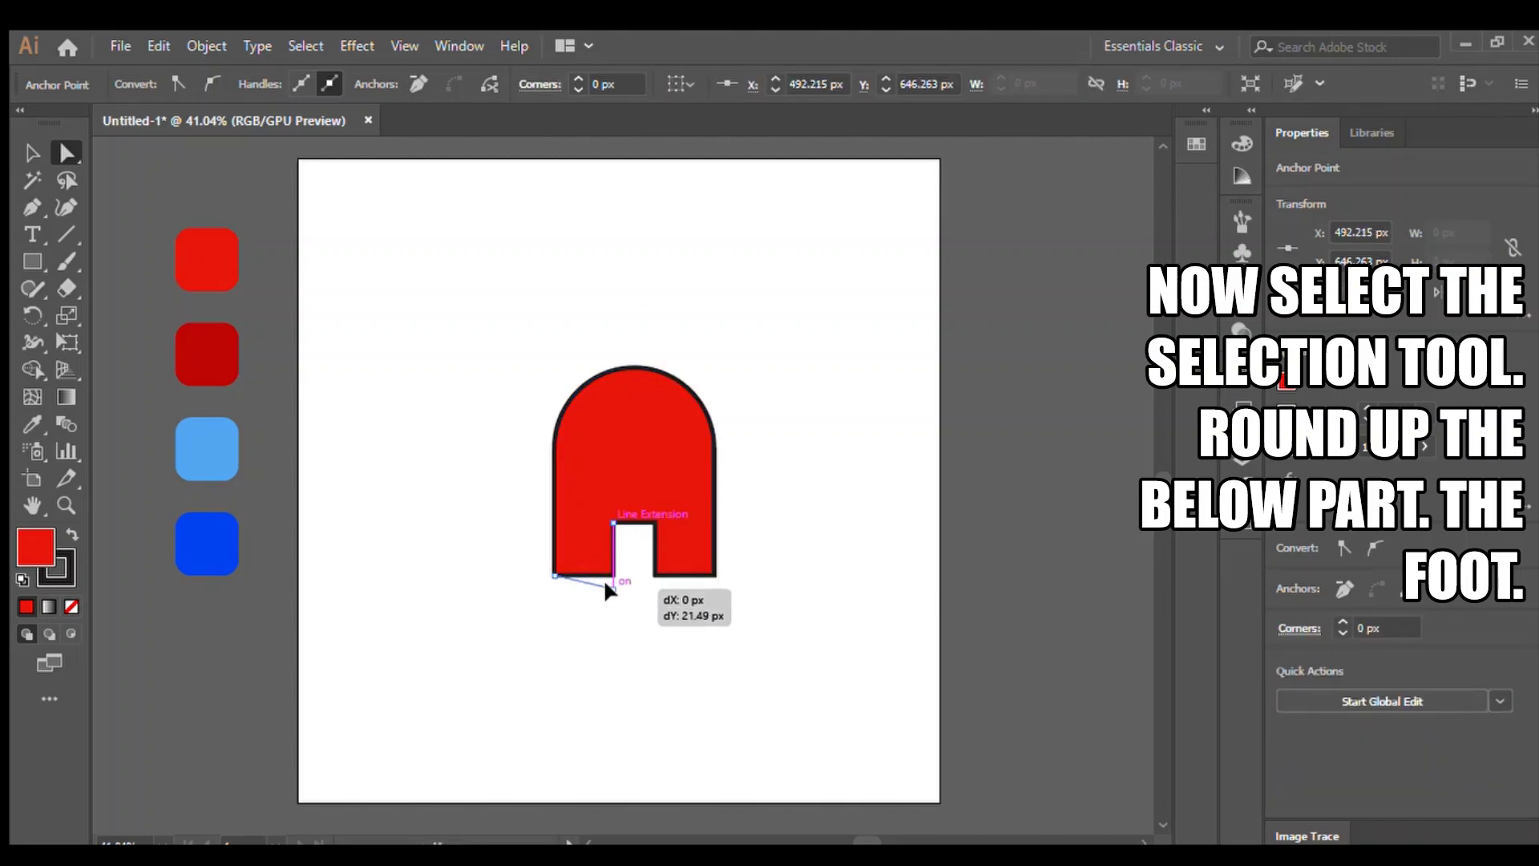
{"action": "left_click", "coordinate": [608, 574]}
{"action": "left_click_drag", "start_coordinate": [592, 557], "coordinate": [652, 567]}
{"action": "key", "text": "v"}
{"action": "left_click", "coordinate": [481, 387]}
{"action": "left_click", "coordinate": [553, 549]}
Round the two bottom corners of the right foot to a radius of about 46 px
{"action": "key", "text": "a"}
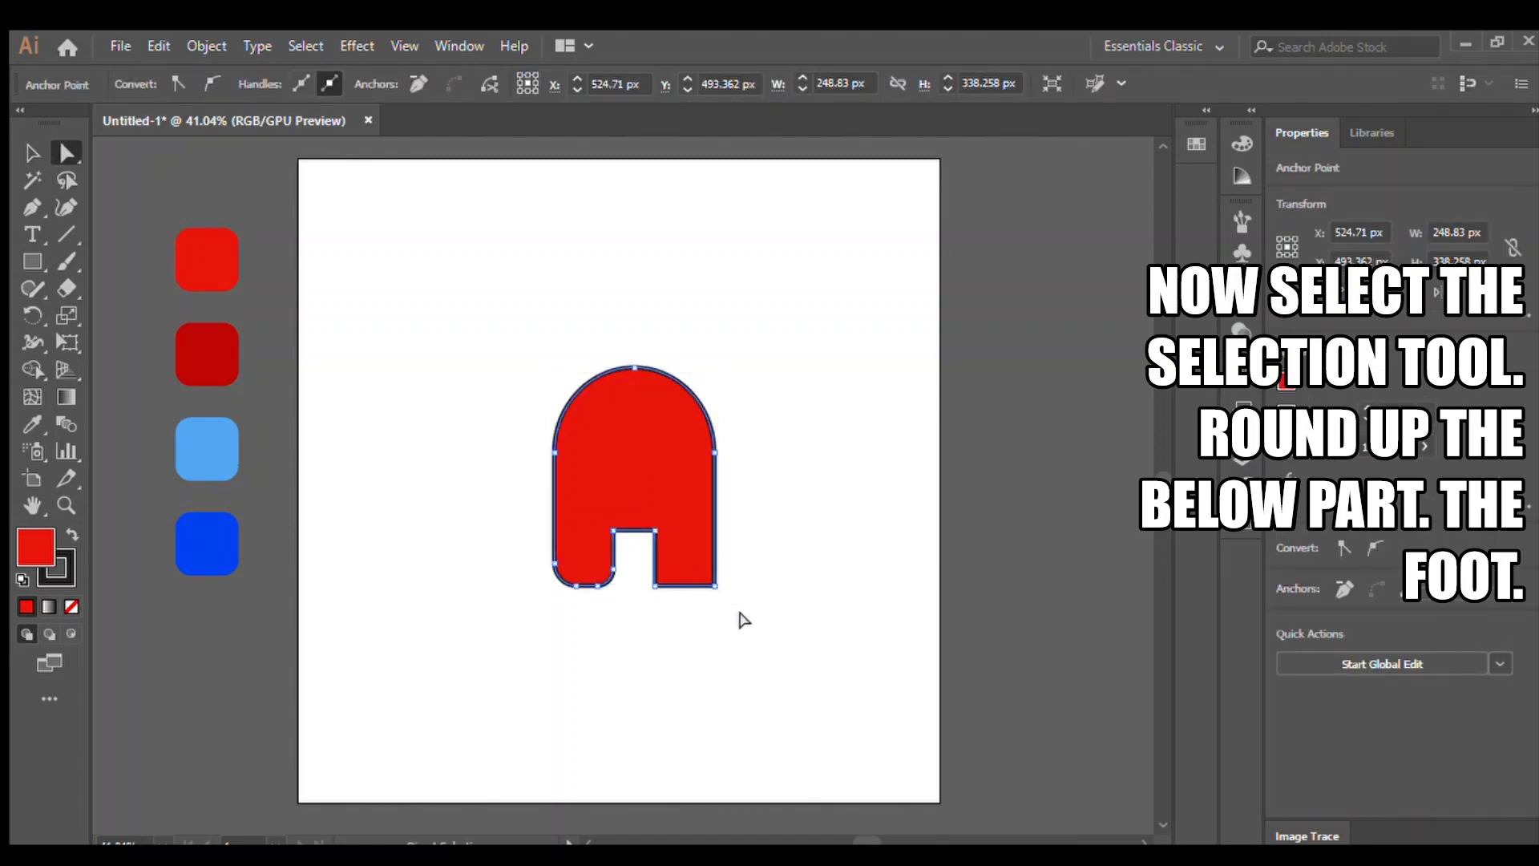
{"action": "left_click_drag", "start_coordinate": [739, 618], "coordinate": [686, 539]}
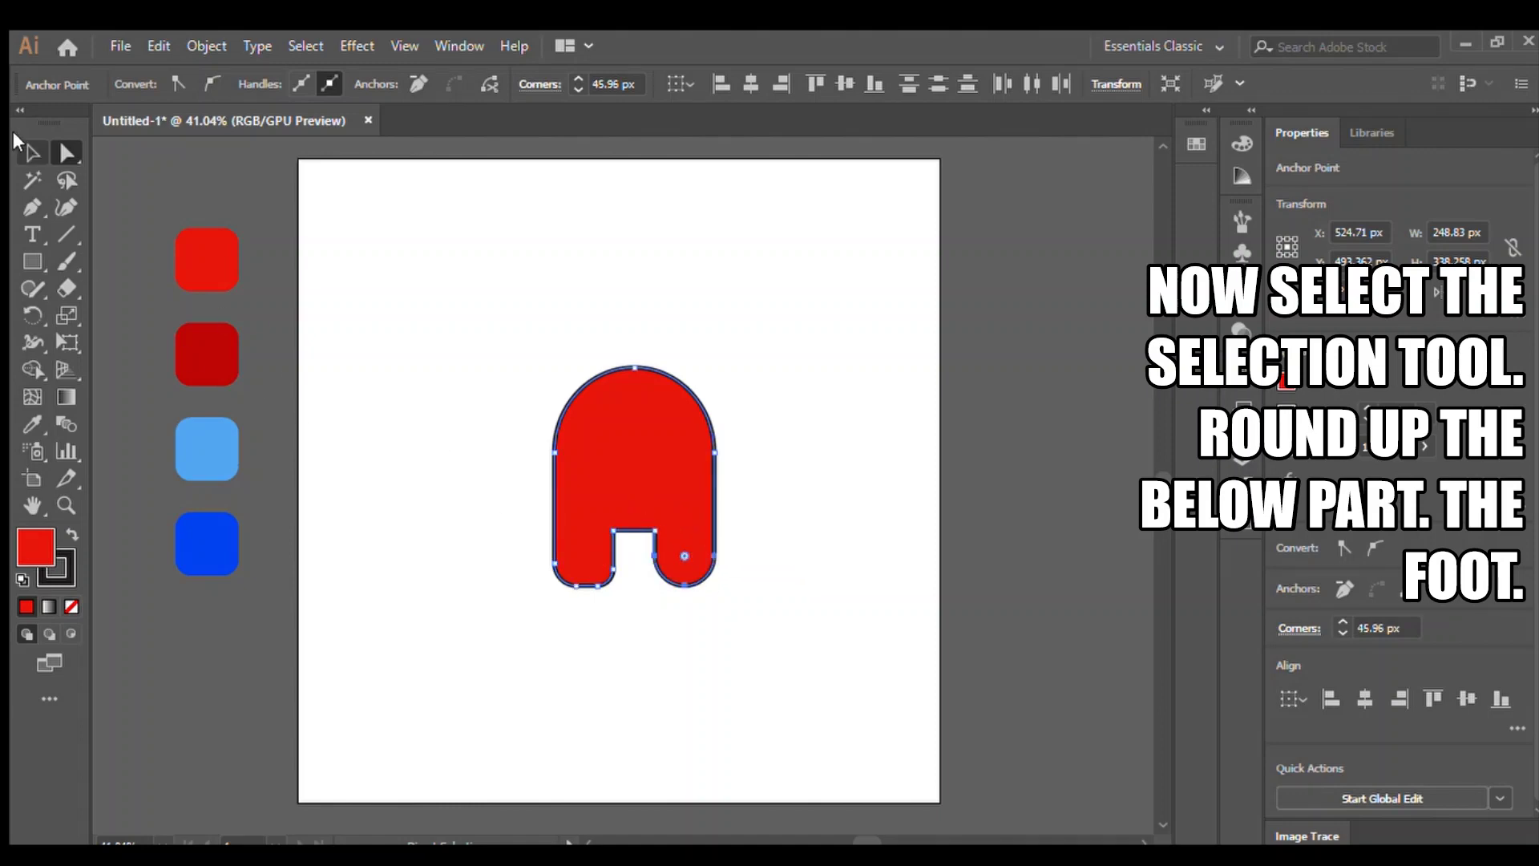
{"action": "left_click", "coordinate": [32, 152]}
{"action": "left_click", "coordinate": [361, 299]}
{"action": "left_click_drag", "start_coordinate": [551, 376], "coordinate": [548, 374]}
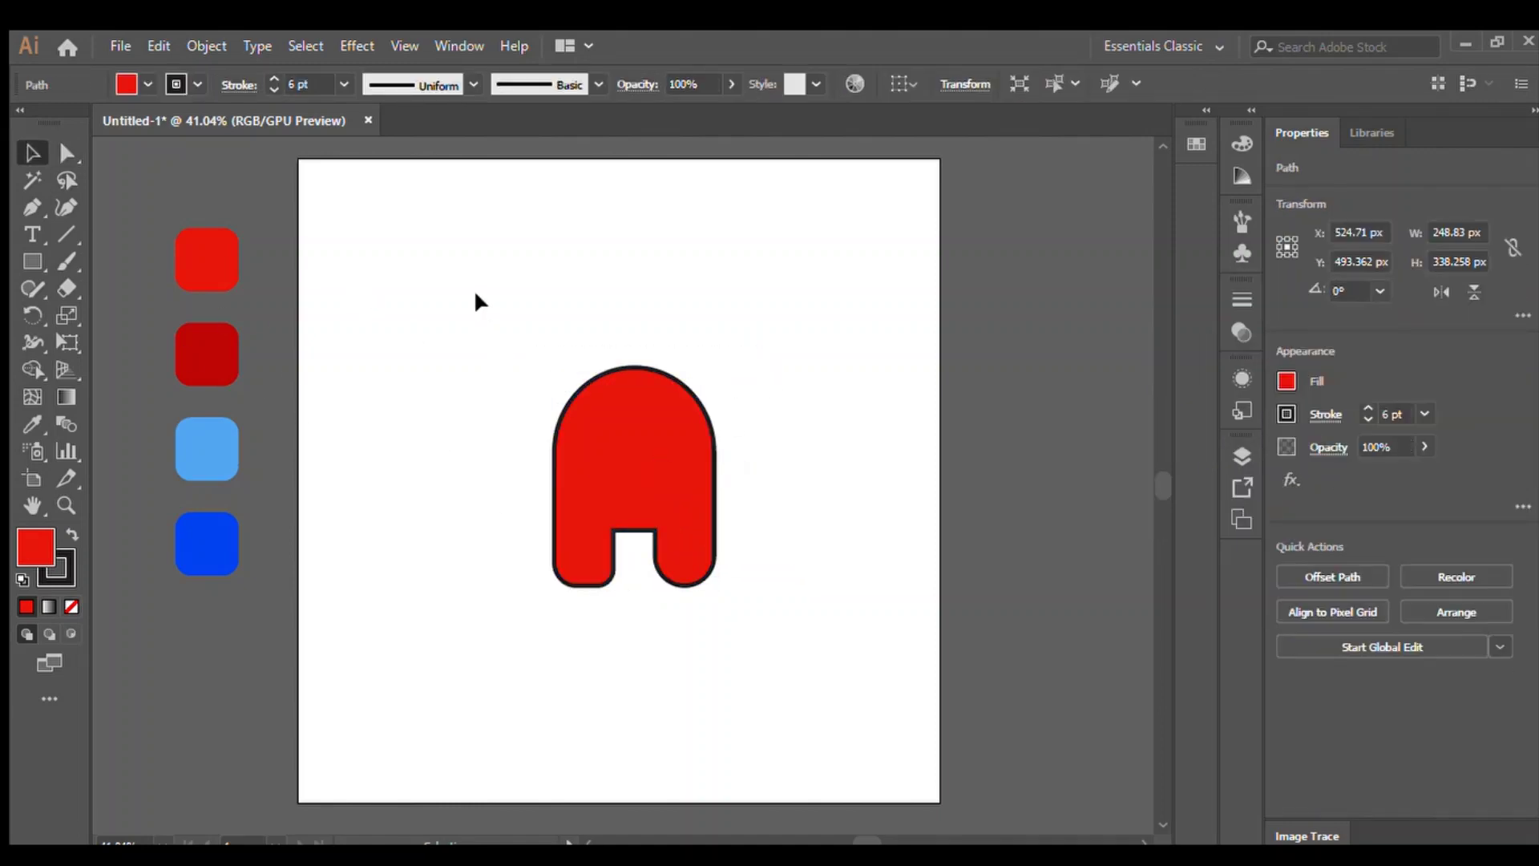
{"action": "left_click", "coordinate": [474, 290]}
Shift the top anchor of the dome slightly left and reshape its upper-right curve into a sloping back
{"action": "key", "text": "a"}
{"action": "left_click_drag", "start_coordinate": [772, 353], "coordinate": [546, 380]}
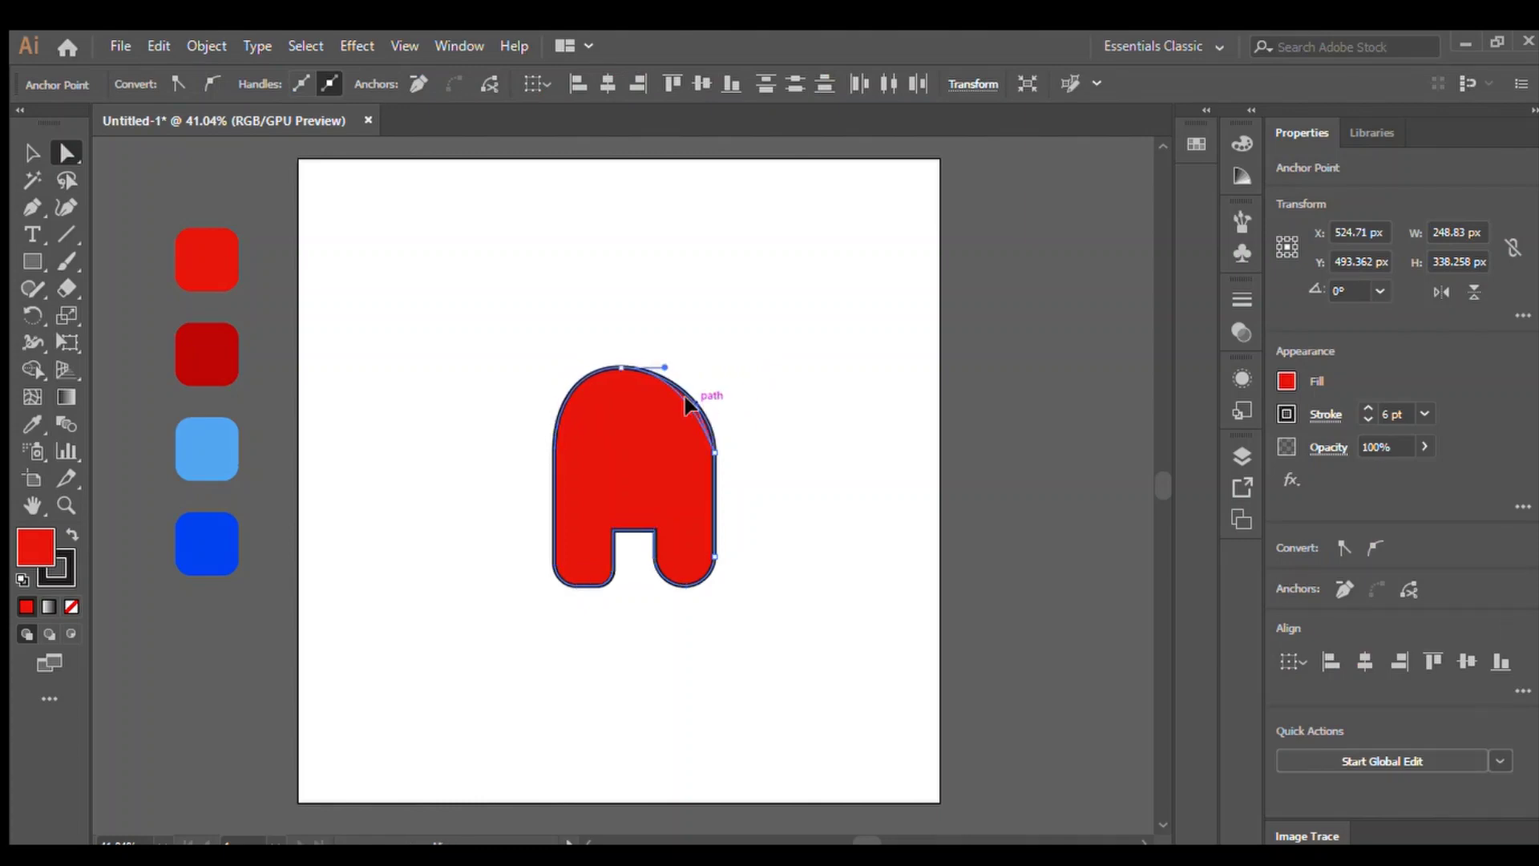
{"action": "left_click_drag", "start_coordinate": [684, 397], "coordinate": [692, 400]}
{"action": "left_click", "coordinate": [32, 152]}
{"action": "left_click", "coordinate": [347, 247]}
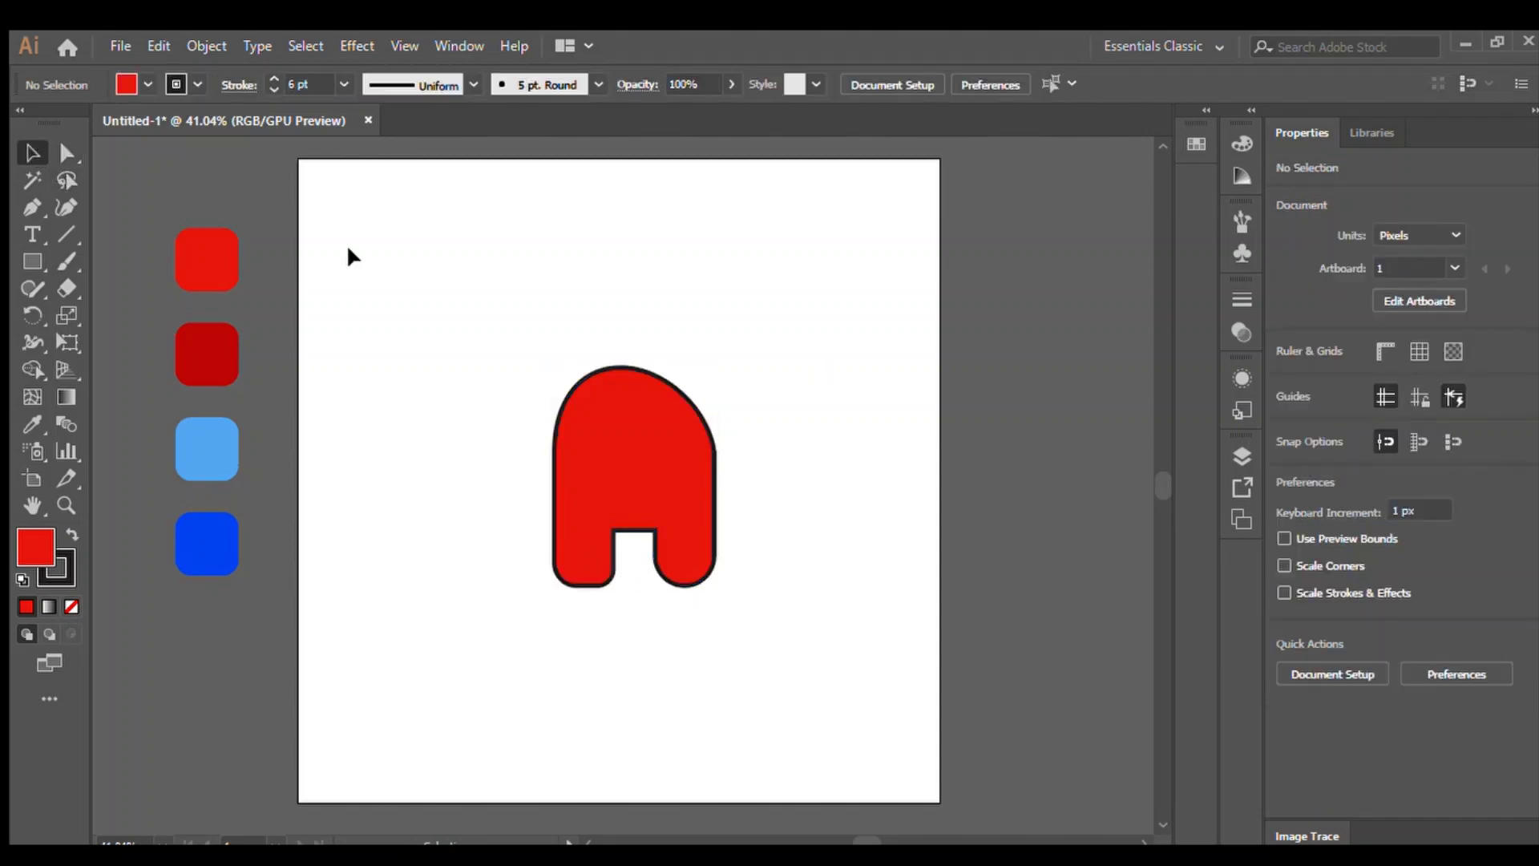
Duplicate the body, rotate the copy about 178°, and place it upside down over the body's upper part
{"action": "left_click", "coordinate": [649, 453]}
{"action": "left_click_drag", "start_coordinate": [677, 501], "coordinate": [526, 529]}
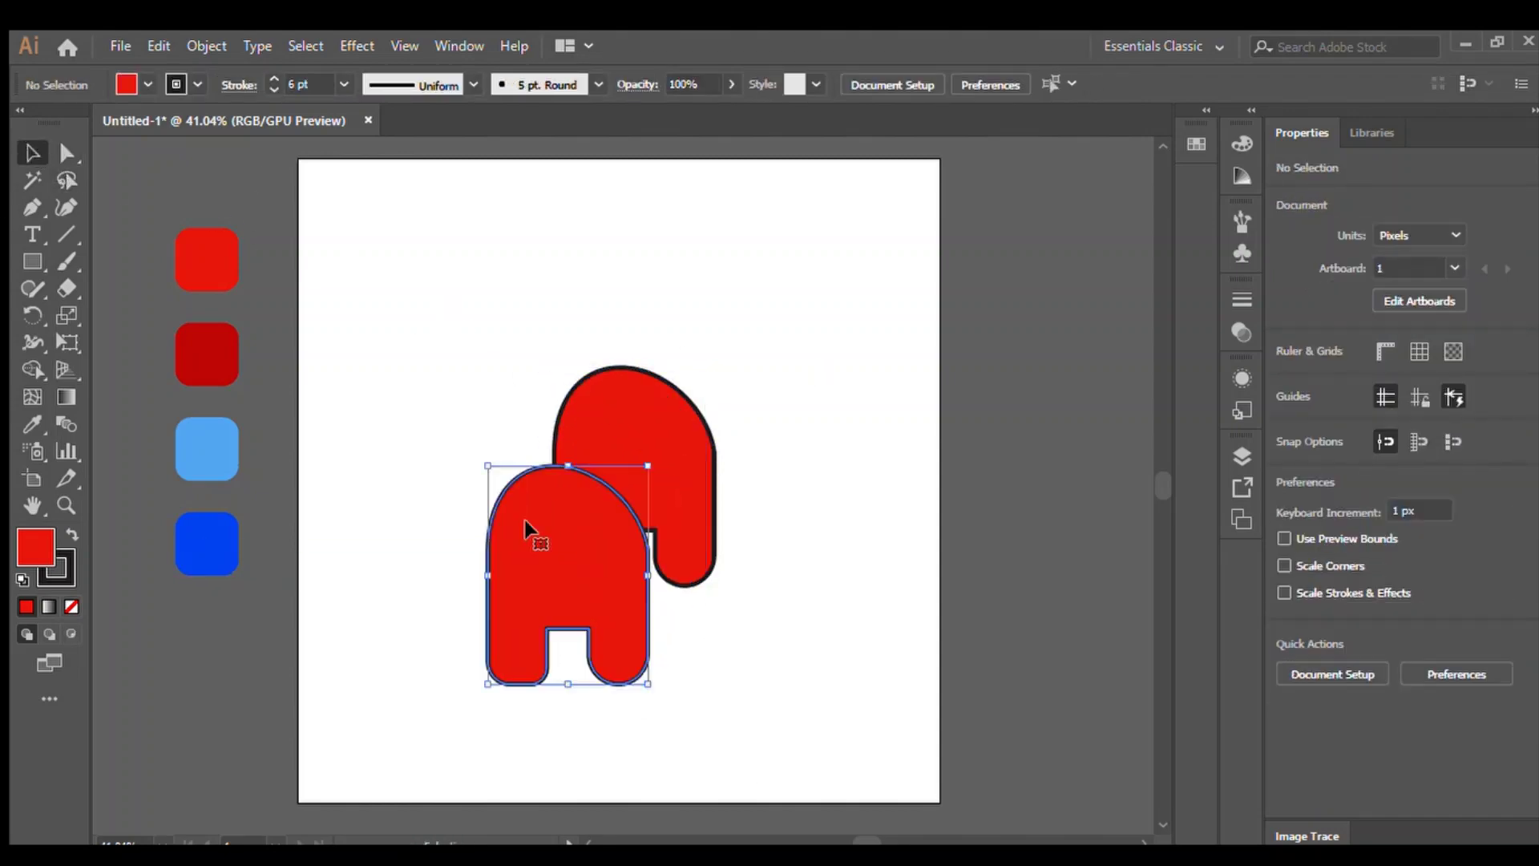
{"action": "left_click_drag", "start_coordinate": [646, 686], "coordinate": [444, 393]}
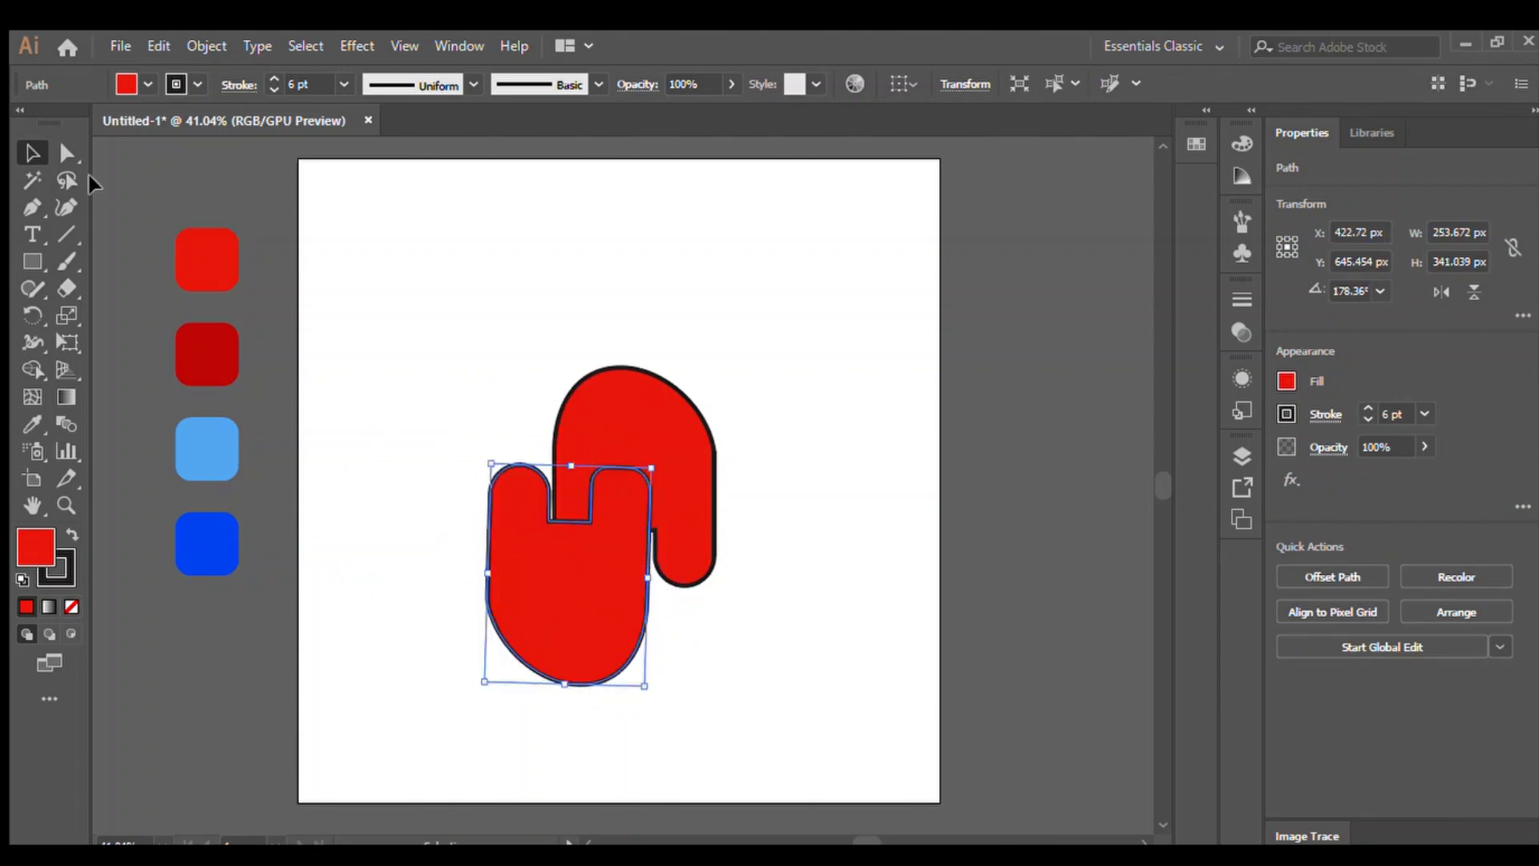
{"action": "left_click_drag", "start_coordinate": [561, 579], "coordinate": [601, 403]}
Remove the outline from the upside-down copy and shift it slightly down over the body
{"action": "left_click", "coordinate": [385, 379]}
{"action": "left_click", "coordinate": [271, 88]}
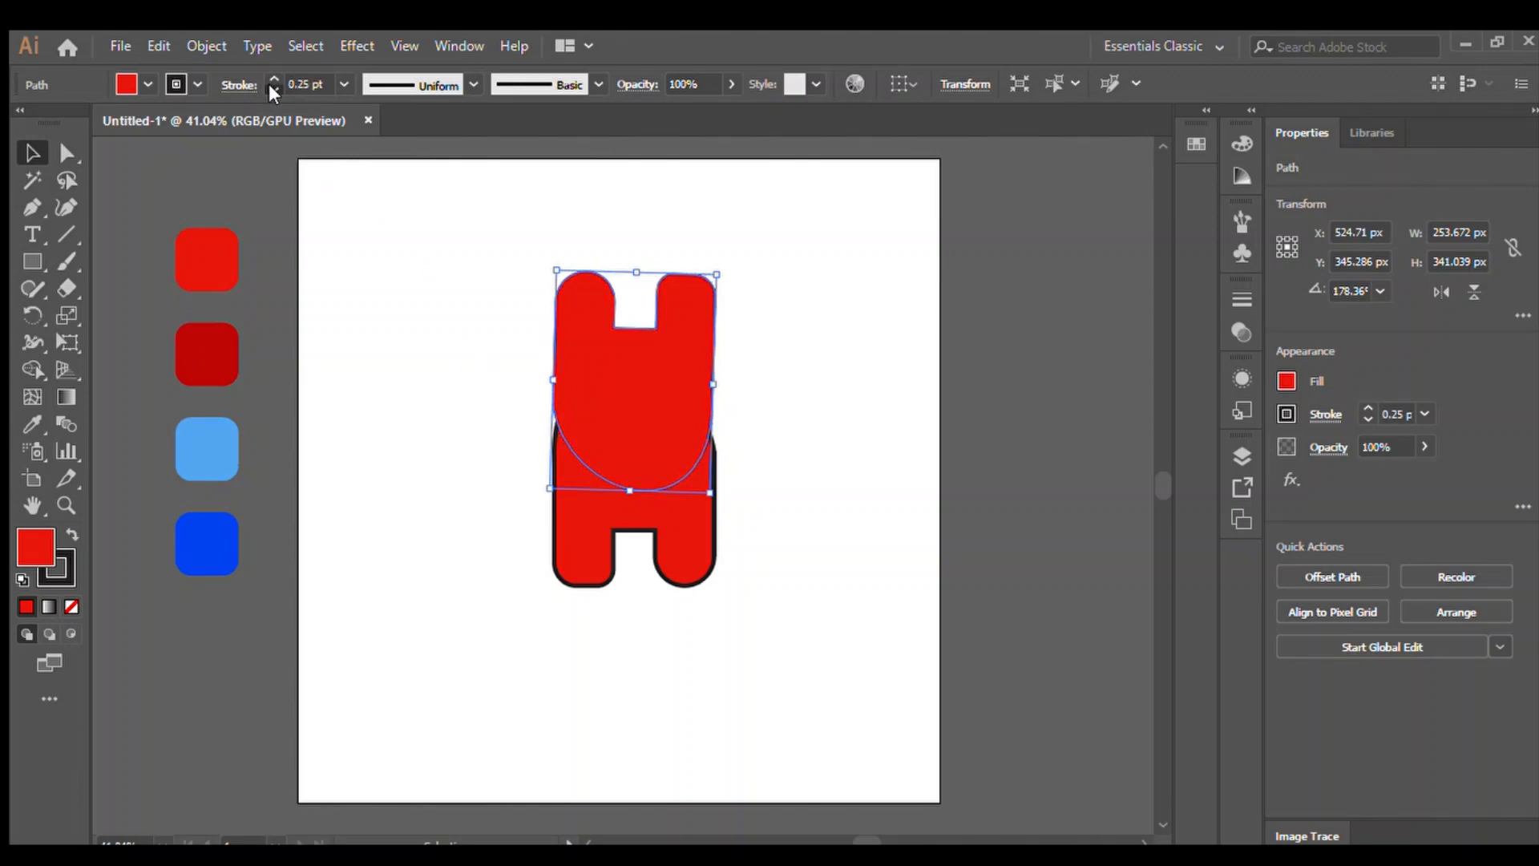
{"action": "left_click", "coordinate": [411, 262]}
{"action": "left_click_drag", "start_coordinate": [464, 230], "coordinate": [781, 508]}
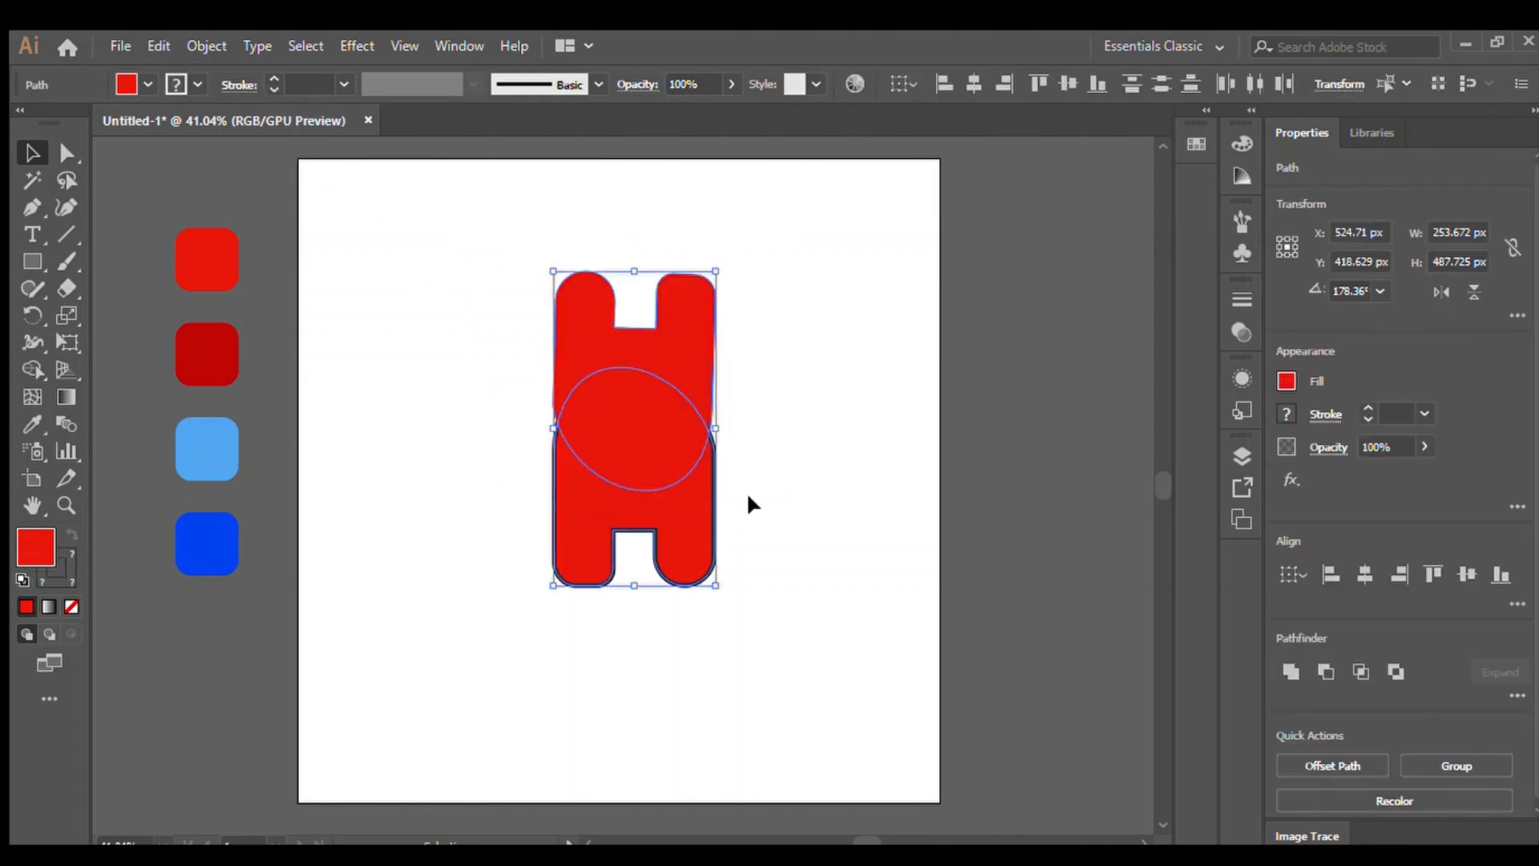
{"action": "left_click_drag", "start_coordinate": [613, 417], "coordinate": [617, 438]}
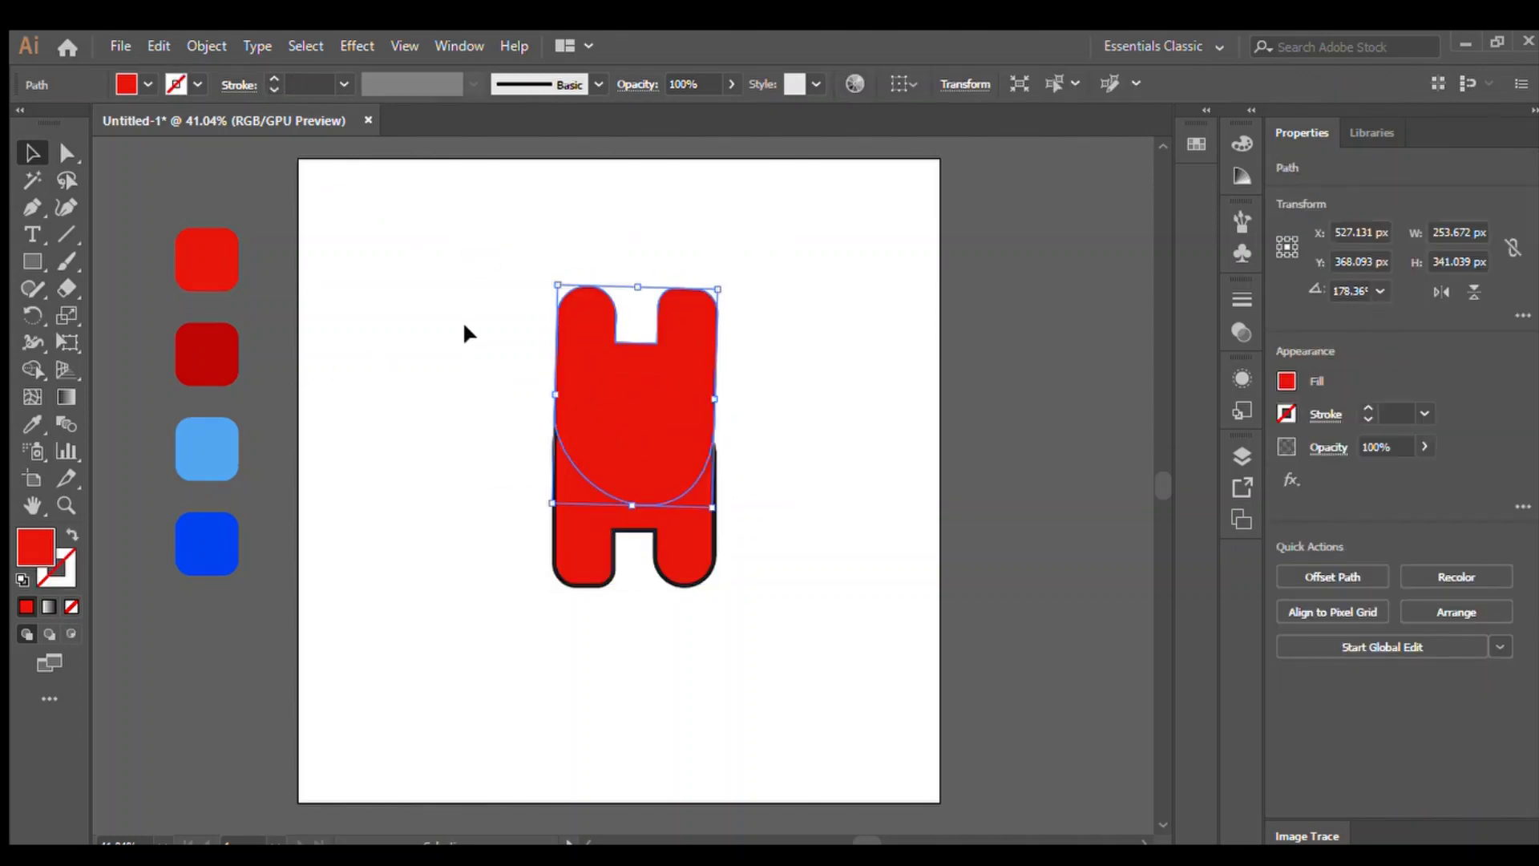
{"action": "left_click", "coordinate": [463, 321]}
{"action": "left_click_drag", "start_coordinate": [476, 257], "coordinate": [768, 637]}
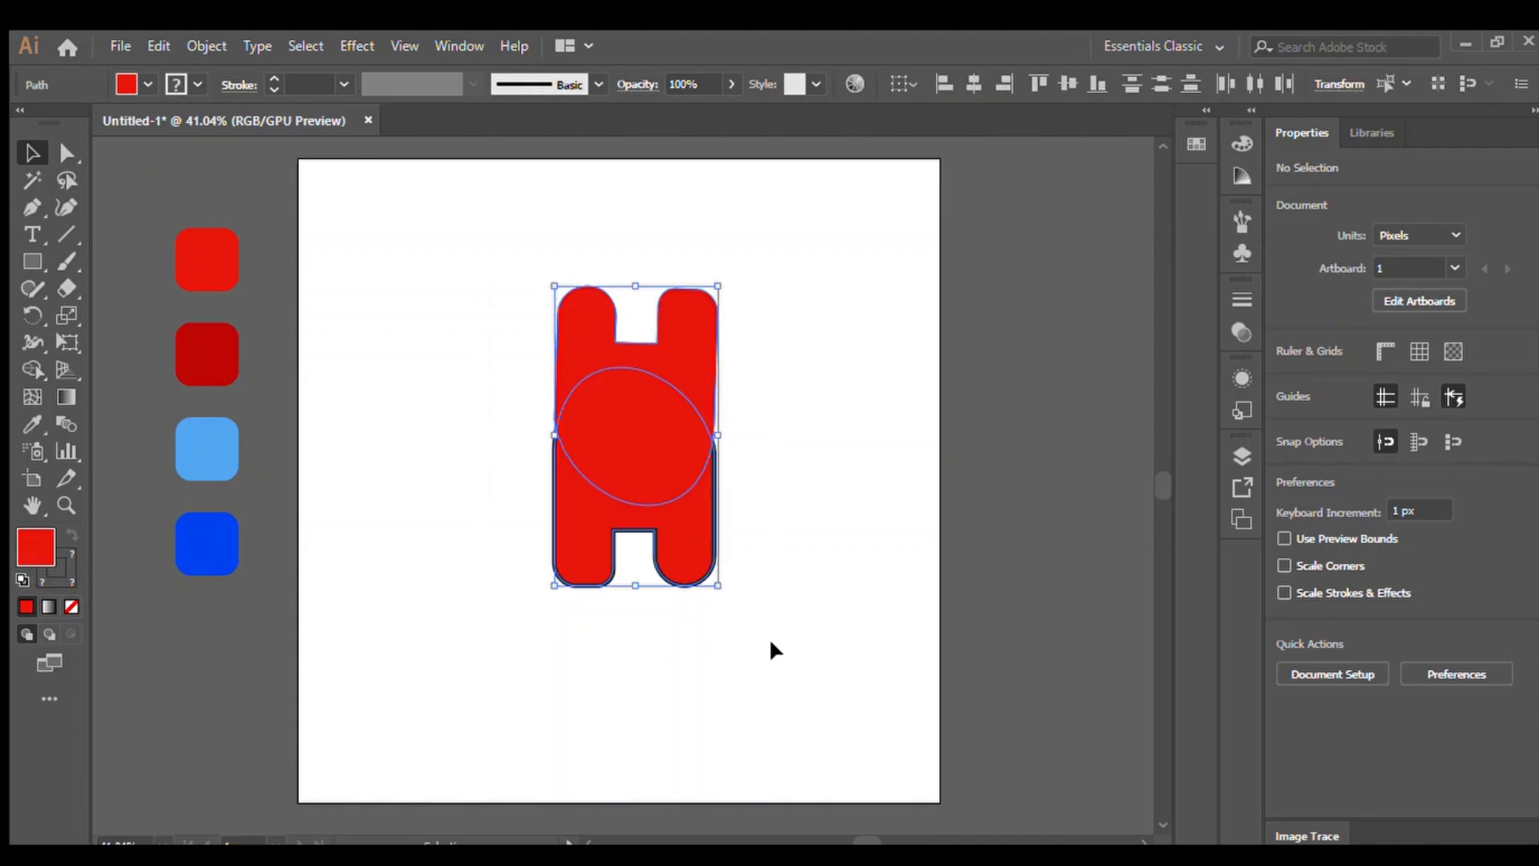
{"action": "left_click", "coordinate": [33, 396]}
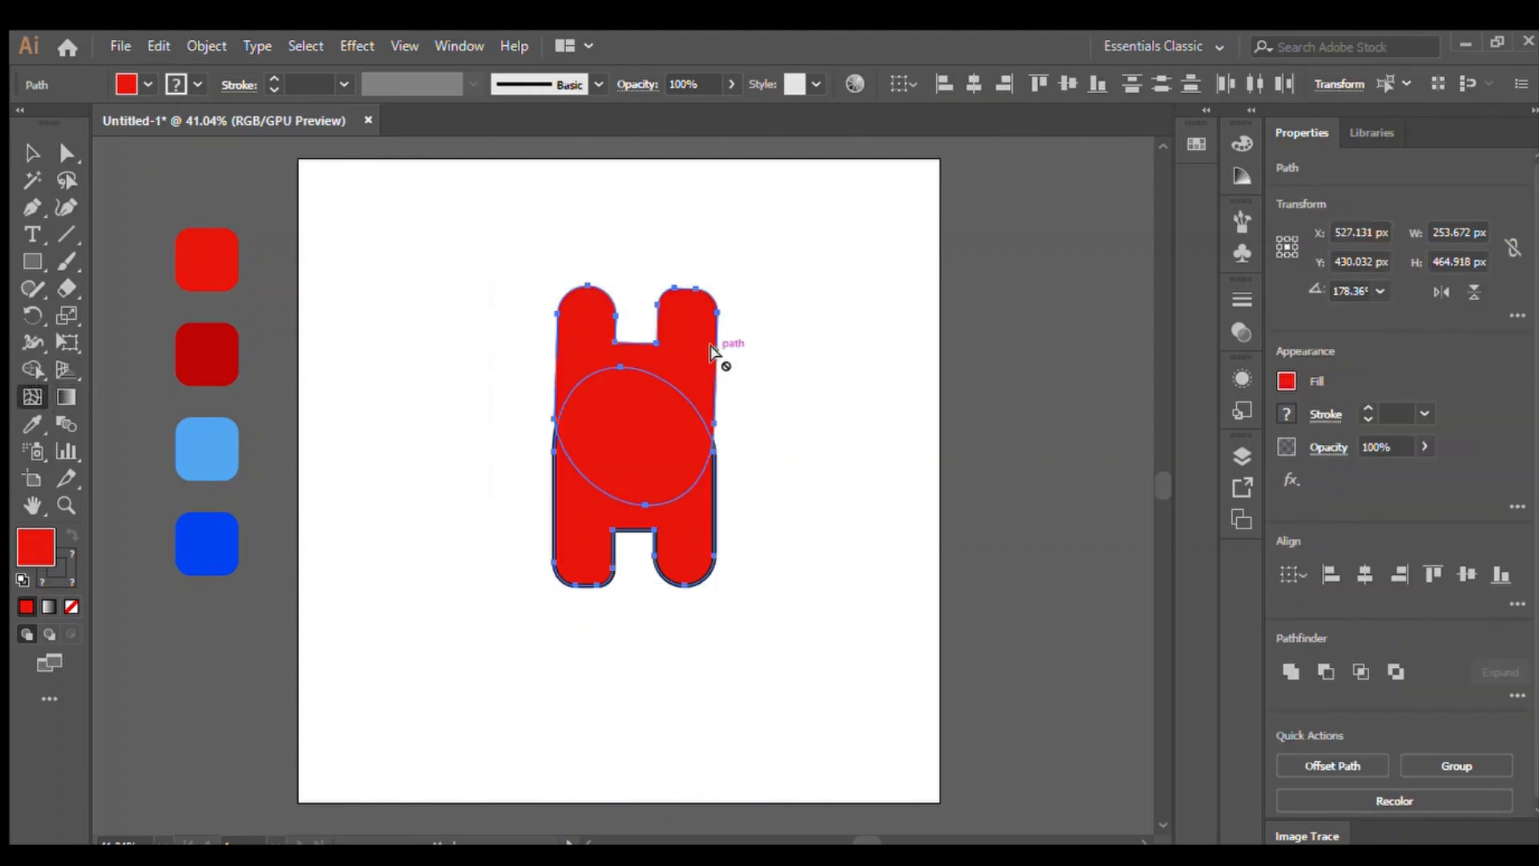
{"action": "key", "text": "v"}
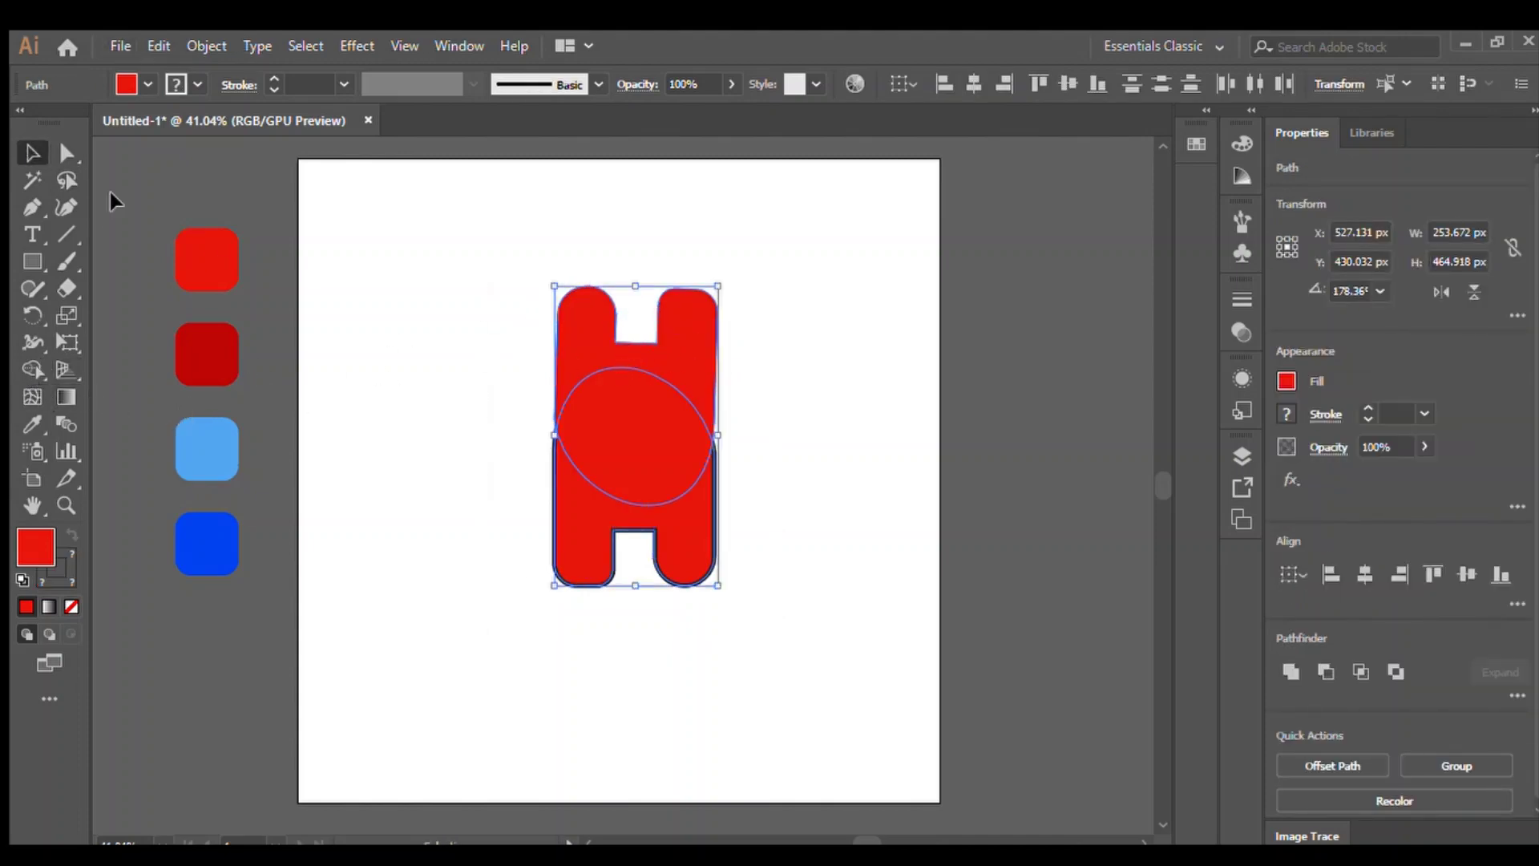
{"action": "left_click_drag", "start_coordinate": [586, 337], "coordinate": [614, 338]}
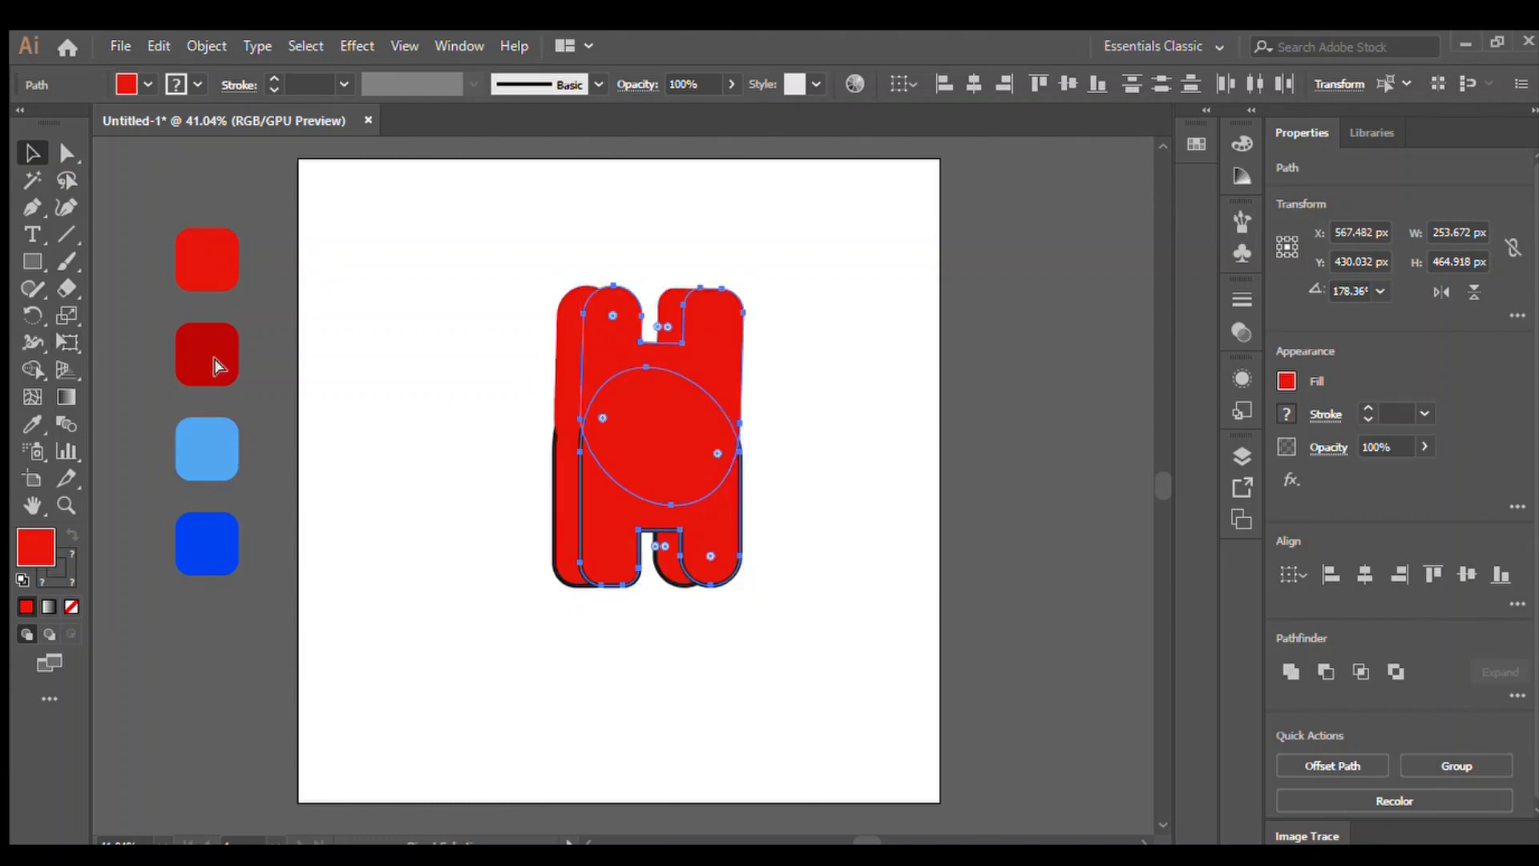
{"action": "key", "text": "ctrl+z"}
Trim away the part of the upside-down copy that extends above the body with the Shape Builder tool
{"action": "left_click_drag", "start_coordinate": [404, 323], "coordinate": [814, 594]}
{"action": "left_click", "coordinate": [30, 371]}
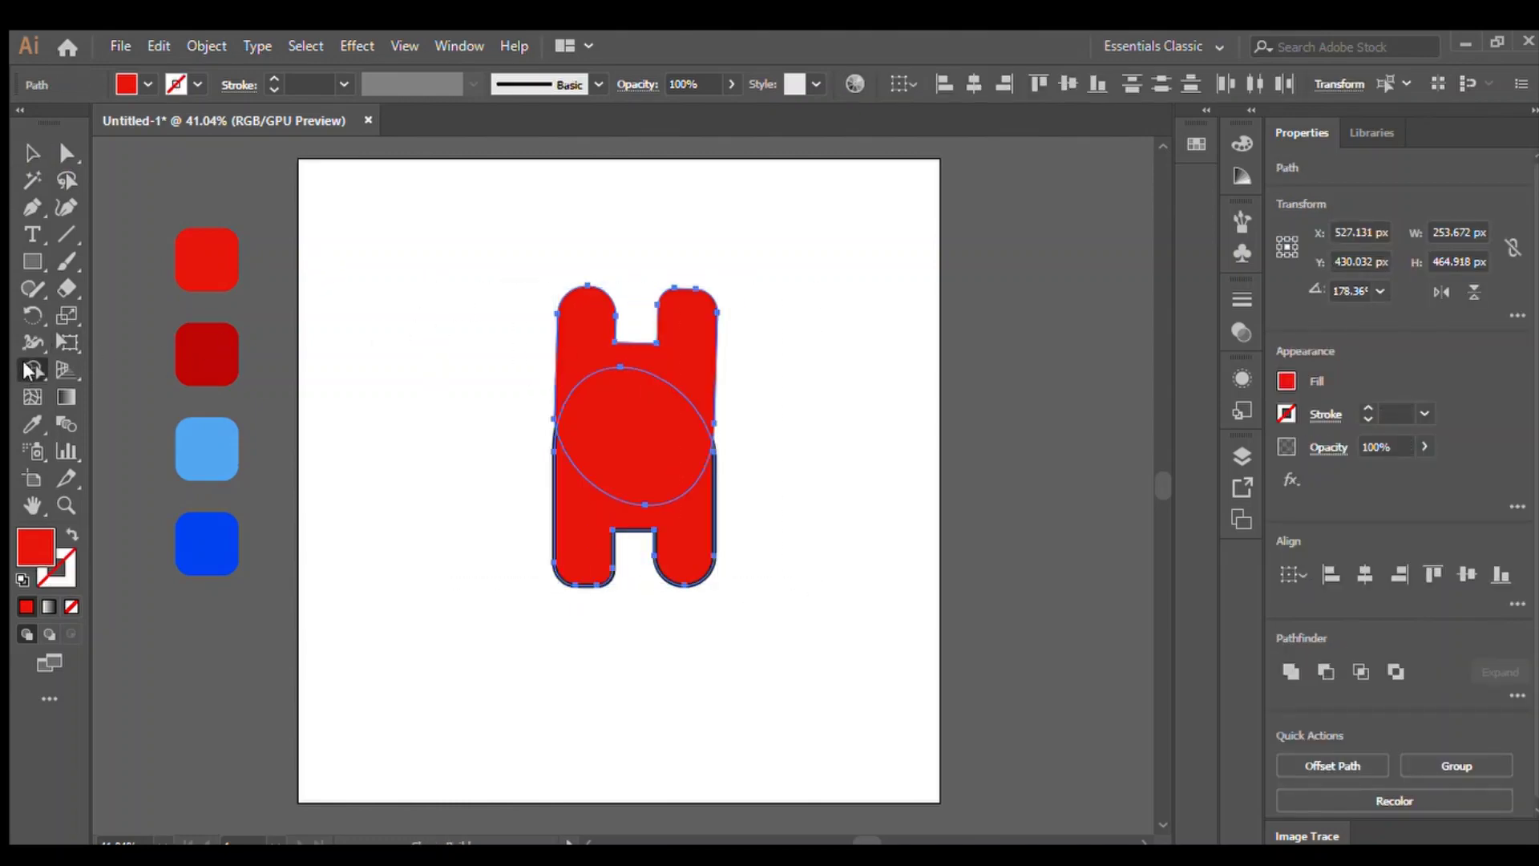
{"action": "left_click_drag", "start_coordinate": [565, 350], "coordinate": [701, 350]}
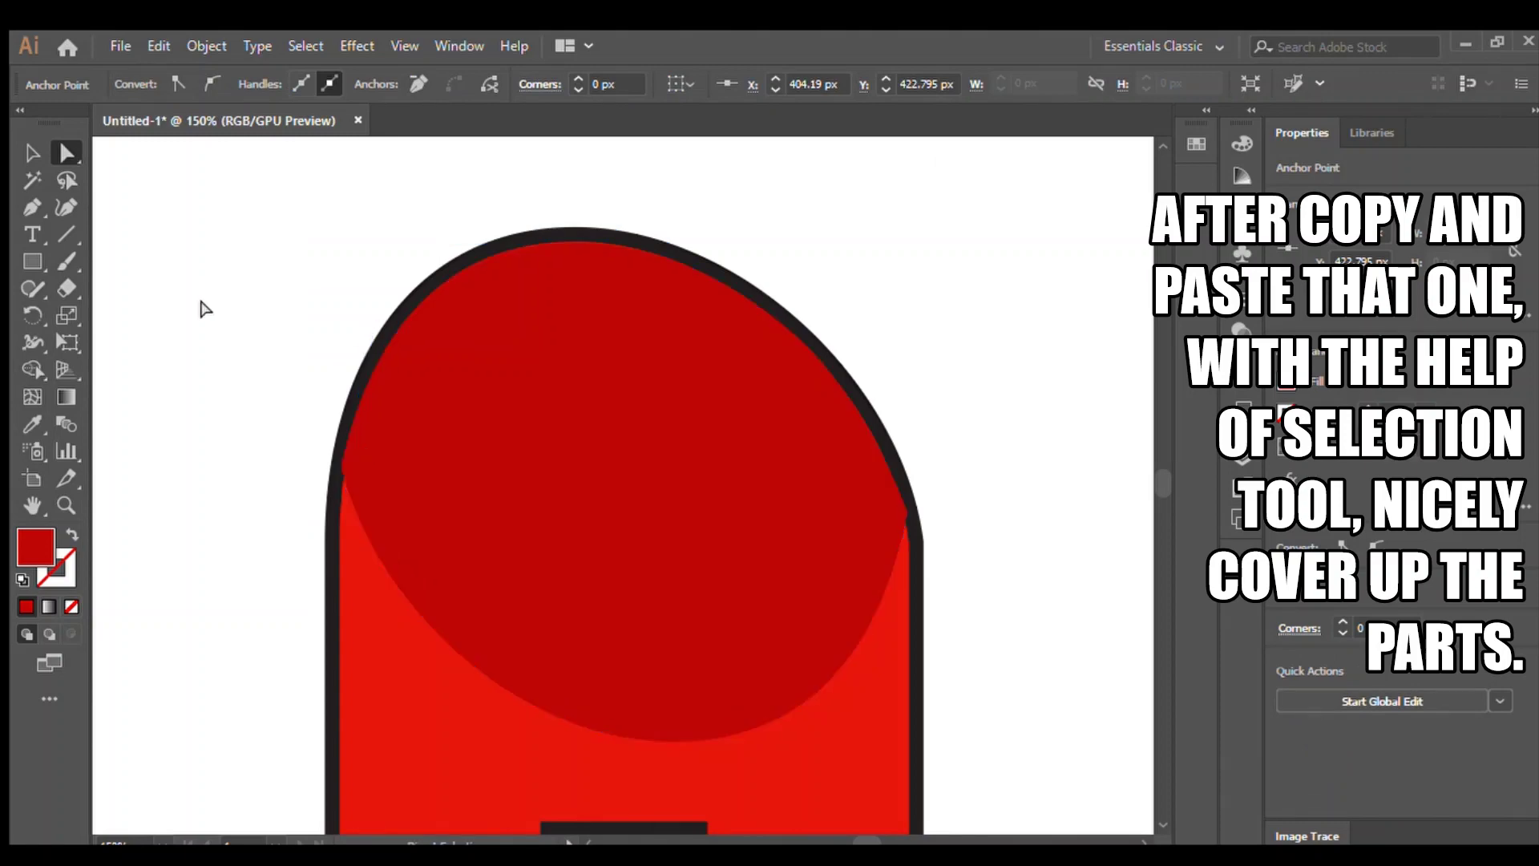
Adjust the handles of the dark red shape's top anchor so its upper edge follows the body outline
{"action": "left_click", "coordinate": [351, 468]}
{"action": "left_click_drag", "start_coordinate": [355, 467], "coordinate": [356, 468]}
{"action": "left_click", "coordinate": [363, 472]}
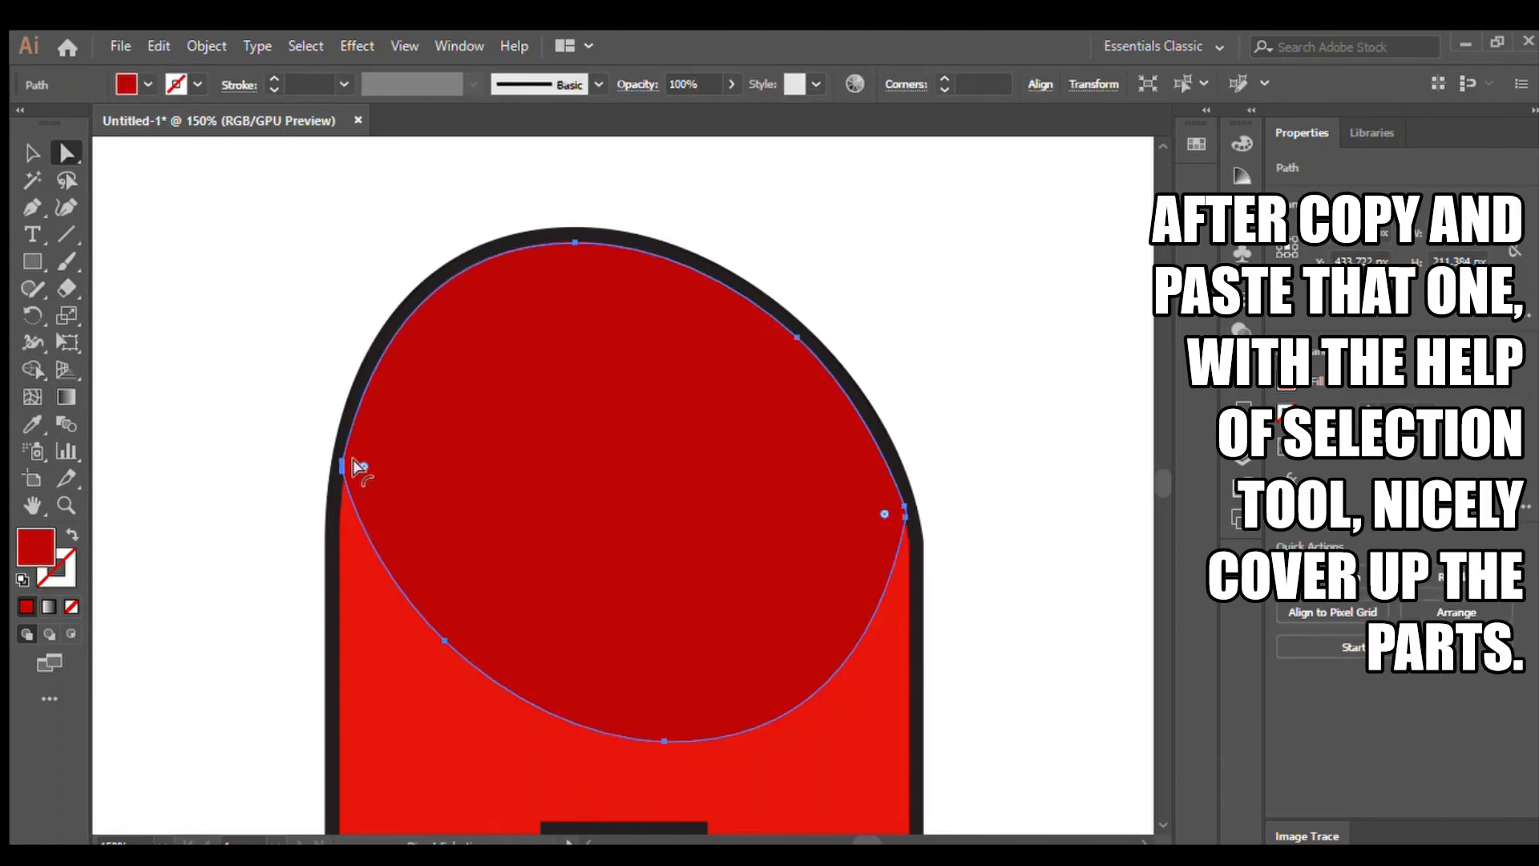
{"action": "left_click", "coordinate": [569, 242]}
{"action": "left_click", "coordinate": [569, 241]}
{"action": "left_click_drag", "start_coordinate": [435, 240], "coordinate": [444, 232]}
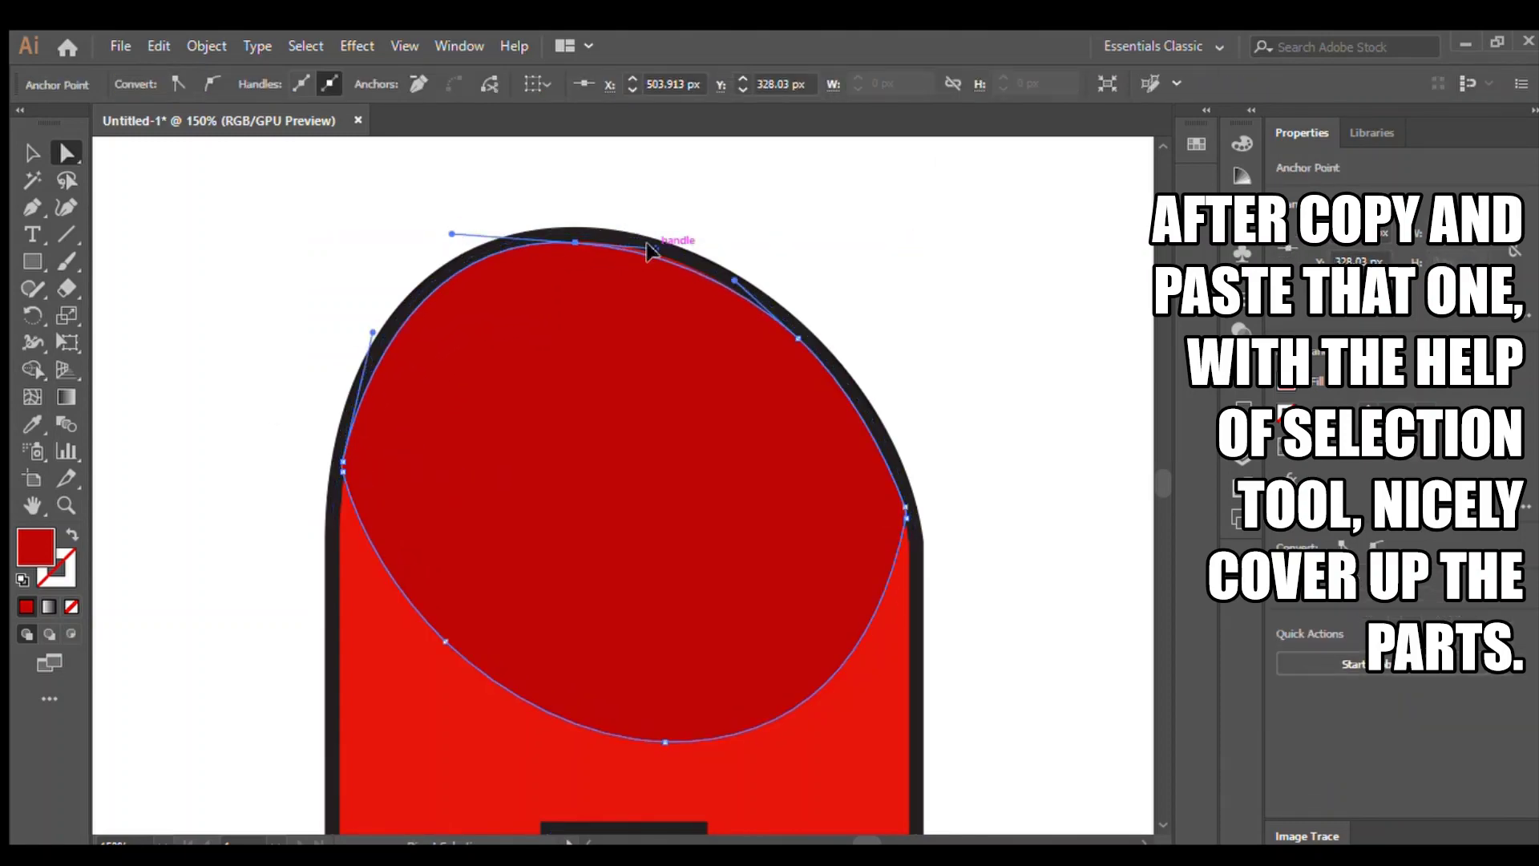
{"action": "left_click_drag", "start_coordinate": [648, 245], "coordinate": [646, 243]}
Adjust the handle of the dark red shape's upper-right anchor to bring the curve closer to the outline
{"action": "left_click", "coordinate": [299, 220]}
{"action": "left_click", "coordinate": [783, 340]}
{"action": "left_click", "coordinate": [796, 338]}
{"action": "left_click_drag", "start_coordinate": [733, 280], "coordinate": [730, 272]}
Pull the handles along the dark red shape's upper-left edge outward so the curve reaches under the body outline
{"action": "left_click", "coordinate": [575, 242]}
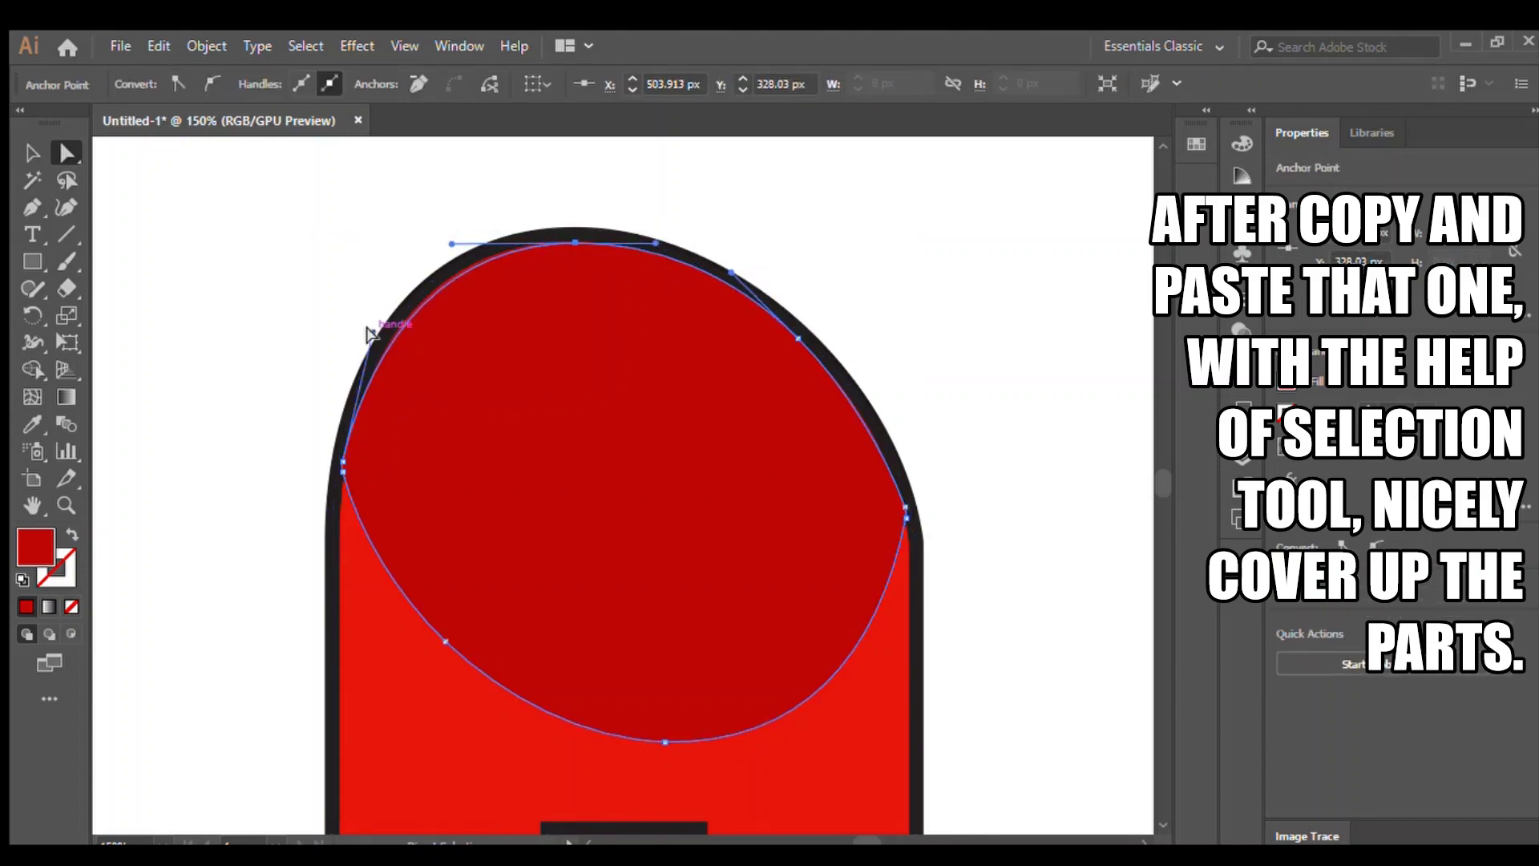
{"action": "left_click_drag", "start_coordinate": [366, 327], "coordinate": [358, 322]}
{"action": "left_click", "coordinate": [329, 269]}
{"action": "left_click", "coordinate": [526, 325]}
{"action": "left_click", "coordinate": [573, 240]}
{"action": "left_click_drag", "start_coordinate": [445, 239], "coordinate": [445, 232]}
{"action": "left_click", "coordinate": [342, 232]}
Round the right corner of the dark red shape slightly where it meets the body outline
{"action": "left_click", "coordinate": [577, 337]}
{"action": "left_click", "coordinate": [904, 515]}
{"action": "left_click_drag", "start_coordinate": [877, 650], "coordinate": [859, 649]}
{"action": "left_click", "coordinate": [904, 513]}
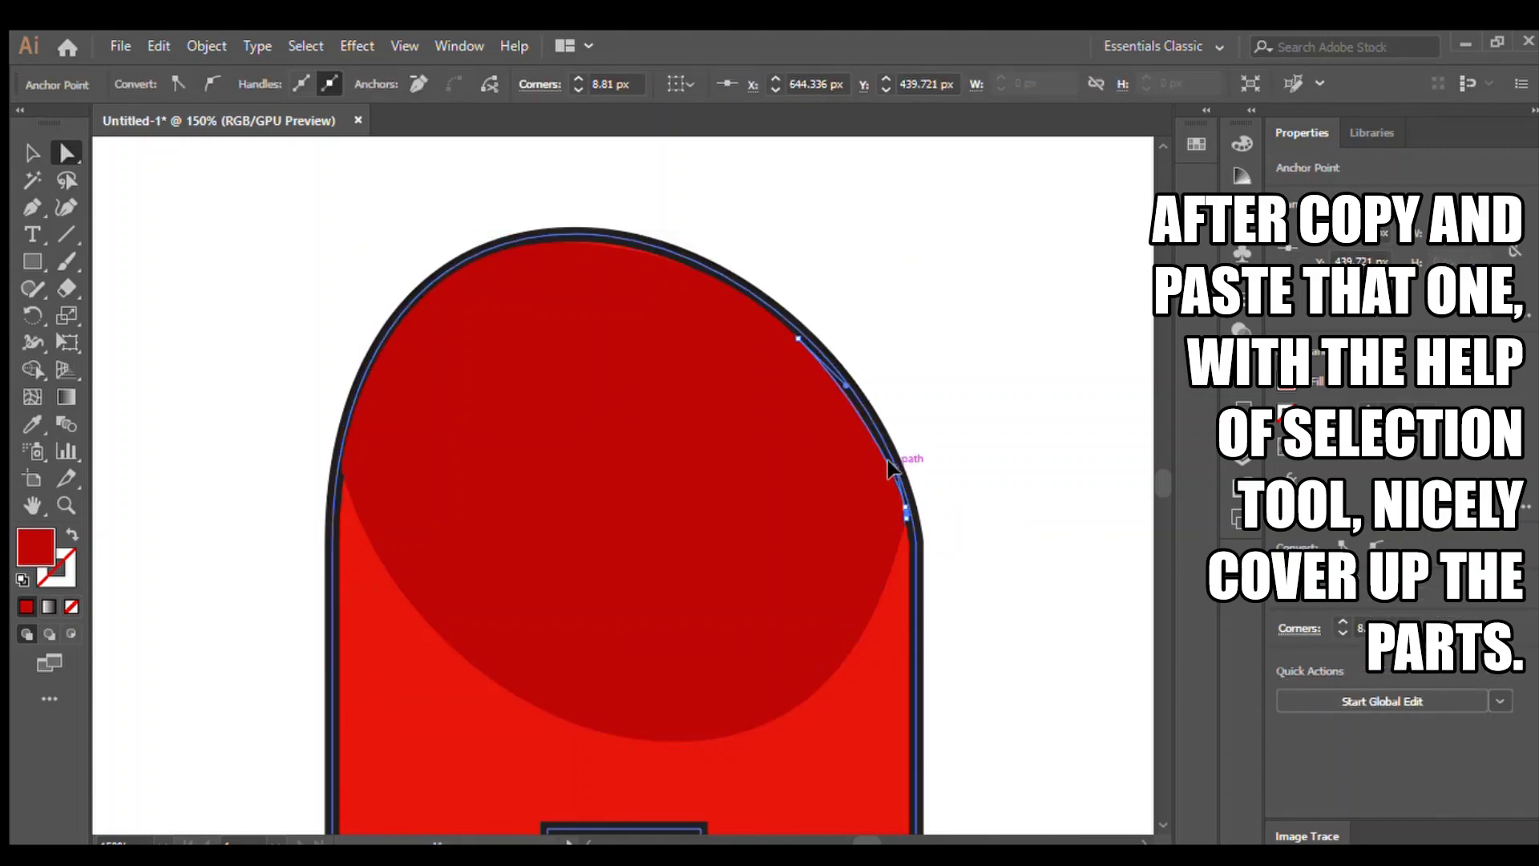
{"action": "left_click", "coordinate": [975, 450]}
{"action": "left_click", "coordinate": [33, 152]}
{"action": "left_click", "coordinate": [503, 340]}
{"action": "left_click", "coordinate": [292, 312]}
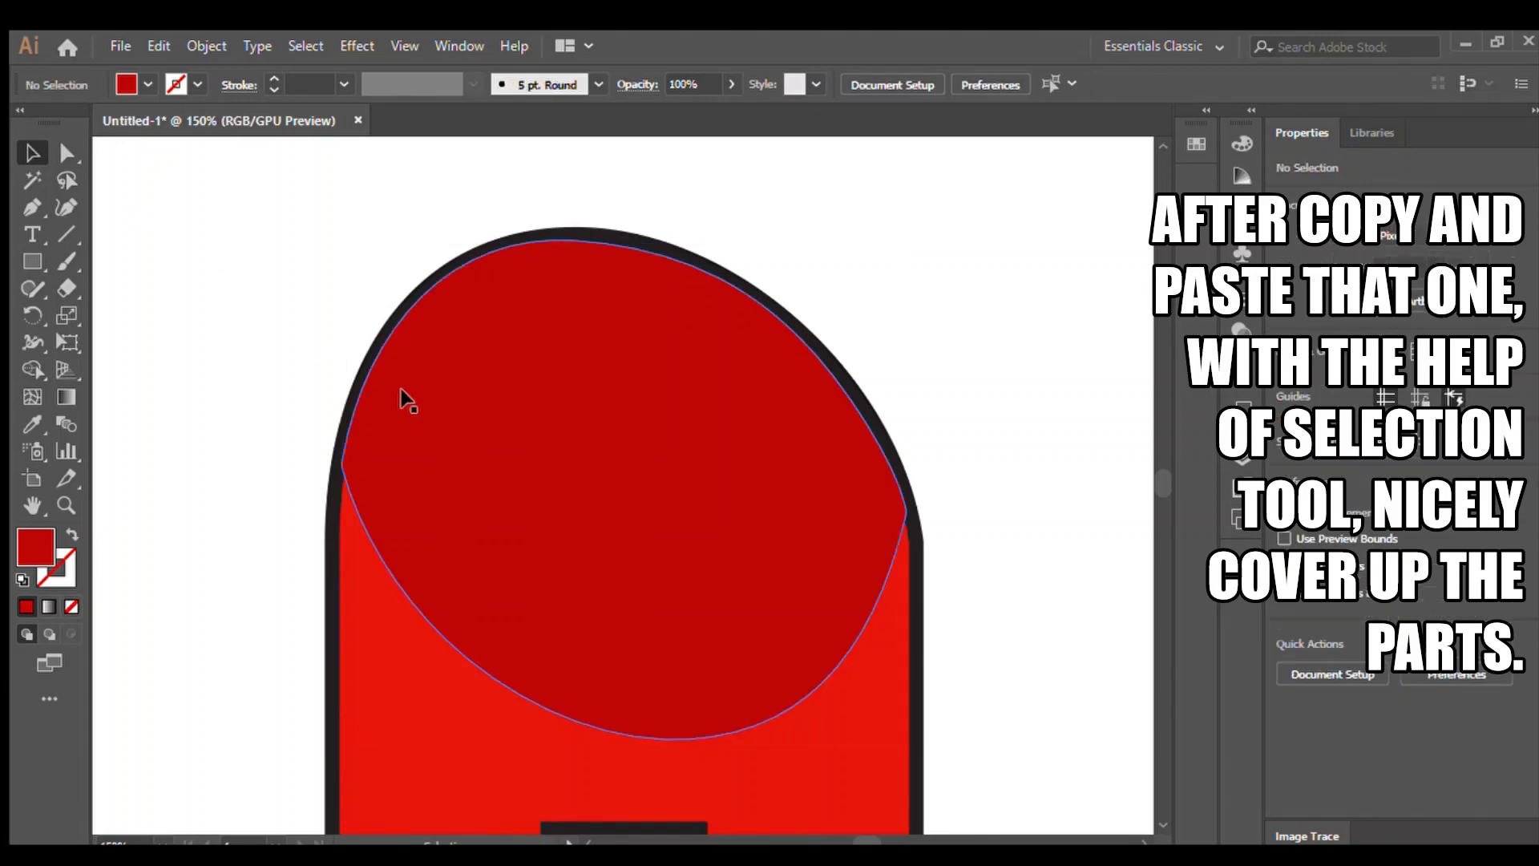
Round the left corner of the dark red shape slightly where it meets the body outline
{"action": "left_click", "coordinate": [401, 390]}
{"action": "left_click", "coordinate": [68, 153]}
{"action": "left_click", "coordinate": [343, 463]}
{"action": "left_click_drag", "start_coordinate": [367, 464], "coordinate": [399, 466]}
{"action": "left_click", "coordinate": [154, 369]}
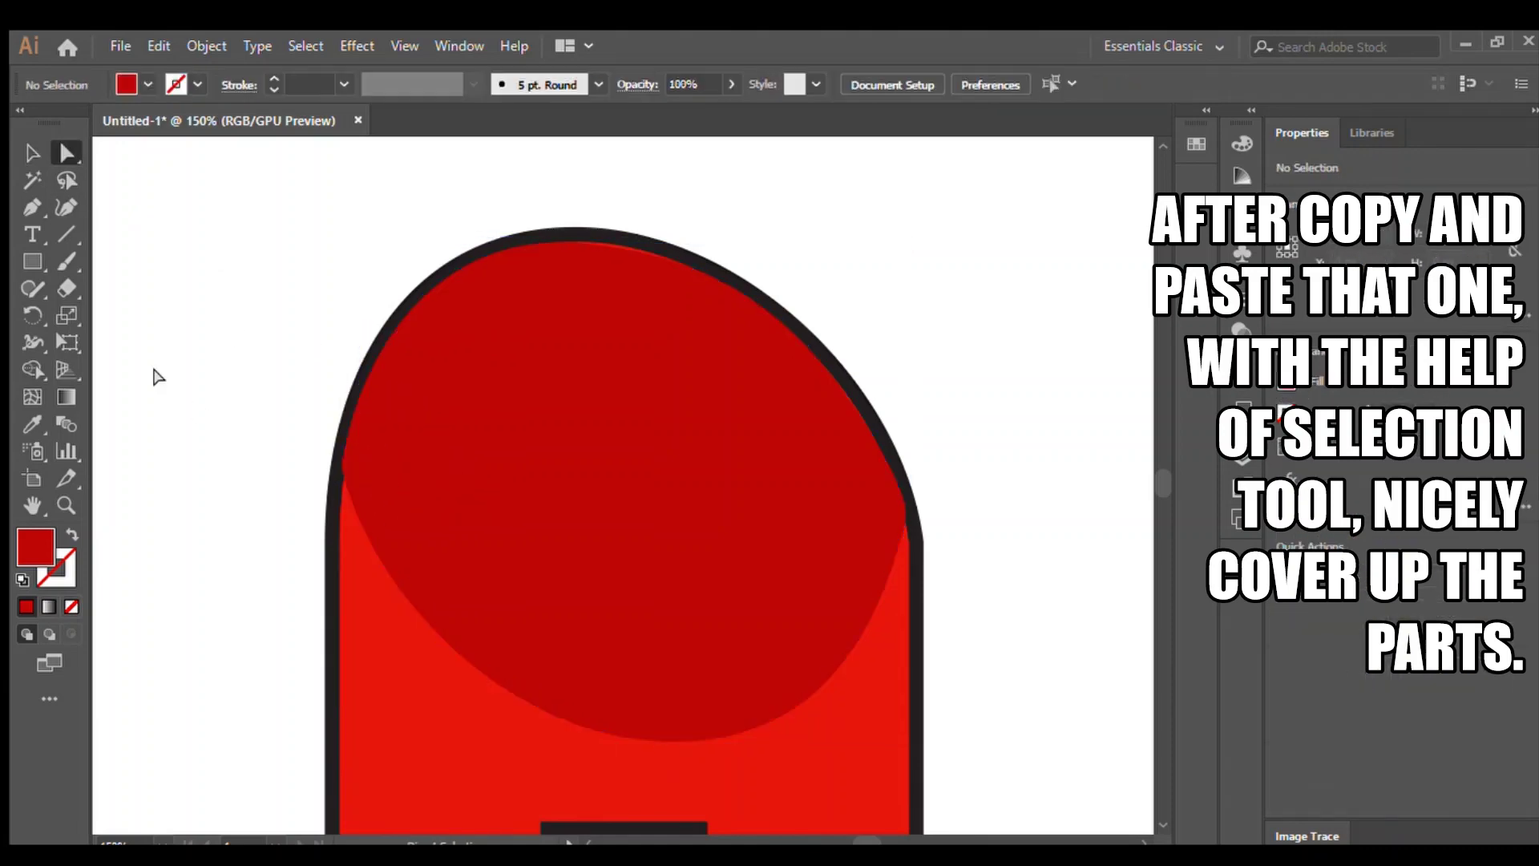
{"action": "left_click", "coordinate": [496, 304]}
{"action": "left_click", "coordinate": [575, 242]}
{"action": "left_click_drag", "start_coordinate": [651, 245], "coordinate": [584, 243]}
{"action": "left_click", "coordinate": [617, 265]}
{"action": "left_click", "coordinate": [575, 242]}
{"action": "key", "text": "ctrl+z"}
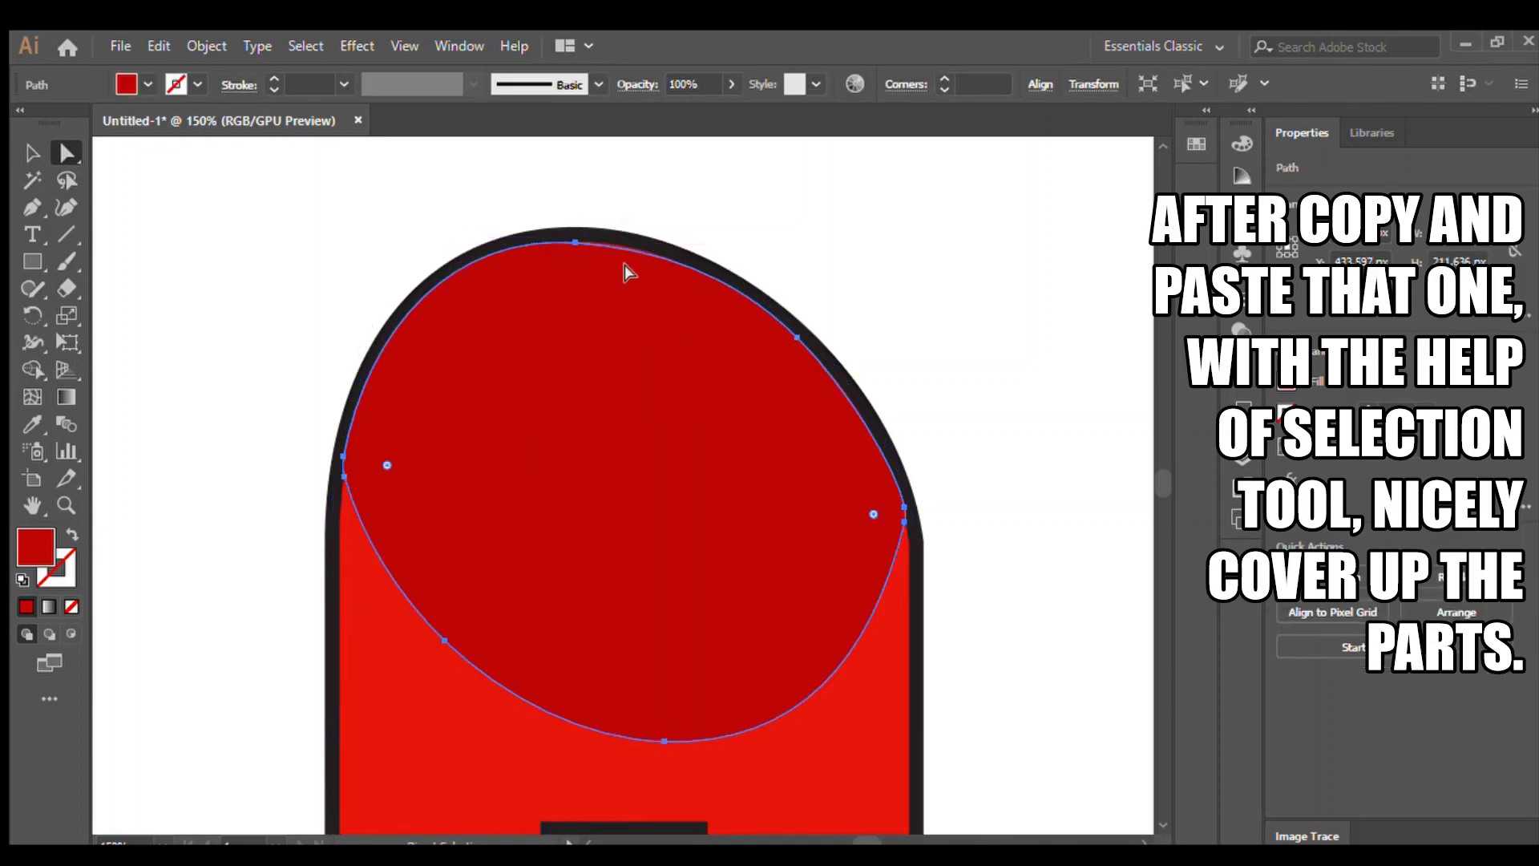
Shift the dark red shape's upper-right and top anchors slightly so its upper edge closes the gap to the body outline
{"action": "mouse_move", "coordinate": [804, 311]}
{"action": "left_mouse_down"}
{"action": "mouse_move", "coordinate": [762, 312]}
{"action": "mouse_move", "coordinate": [777, 318]}
{"action": "left_mouse_up"}
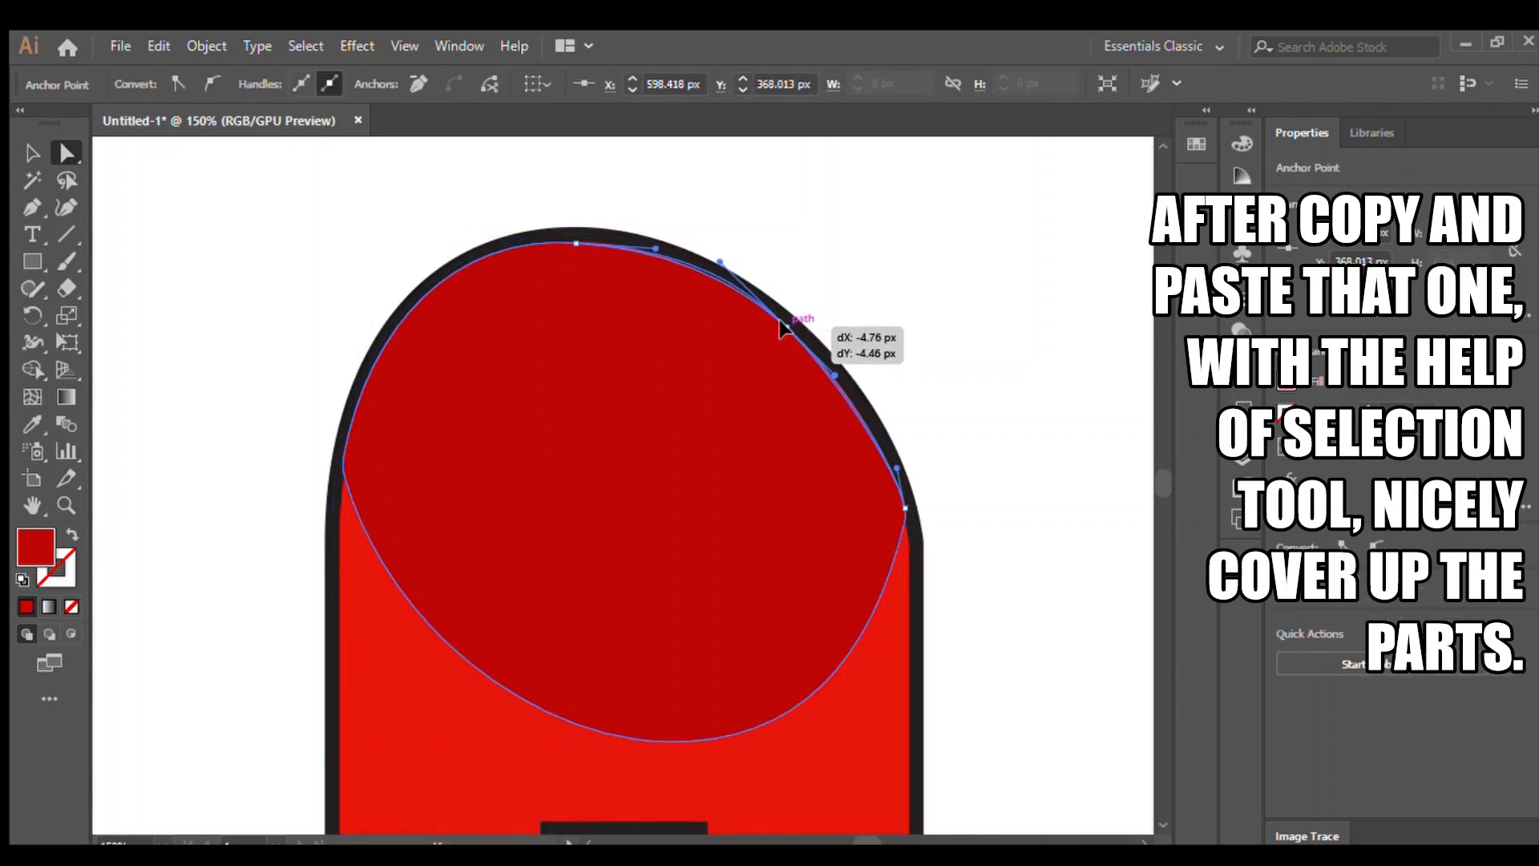
{"action": "left_click", "coordinate": [383, 173]}
{"action": "left_click", "coordinate": [574, 242]}
{"action": "left_click_drag", "start_coordinate": [648, 246], "coordinate": [575, 241]}
{"action": "left_click", "coordinate": [284, 215]}
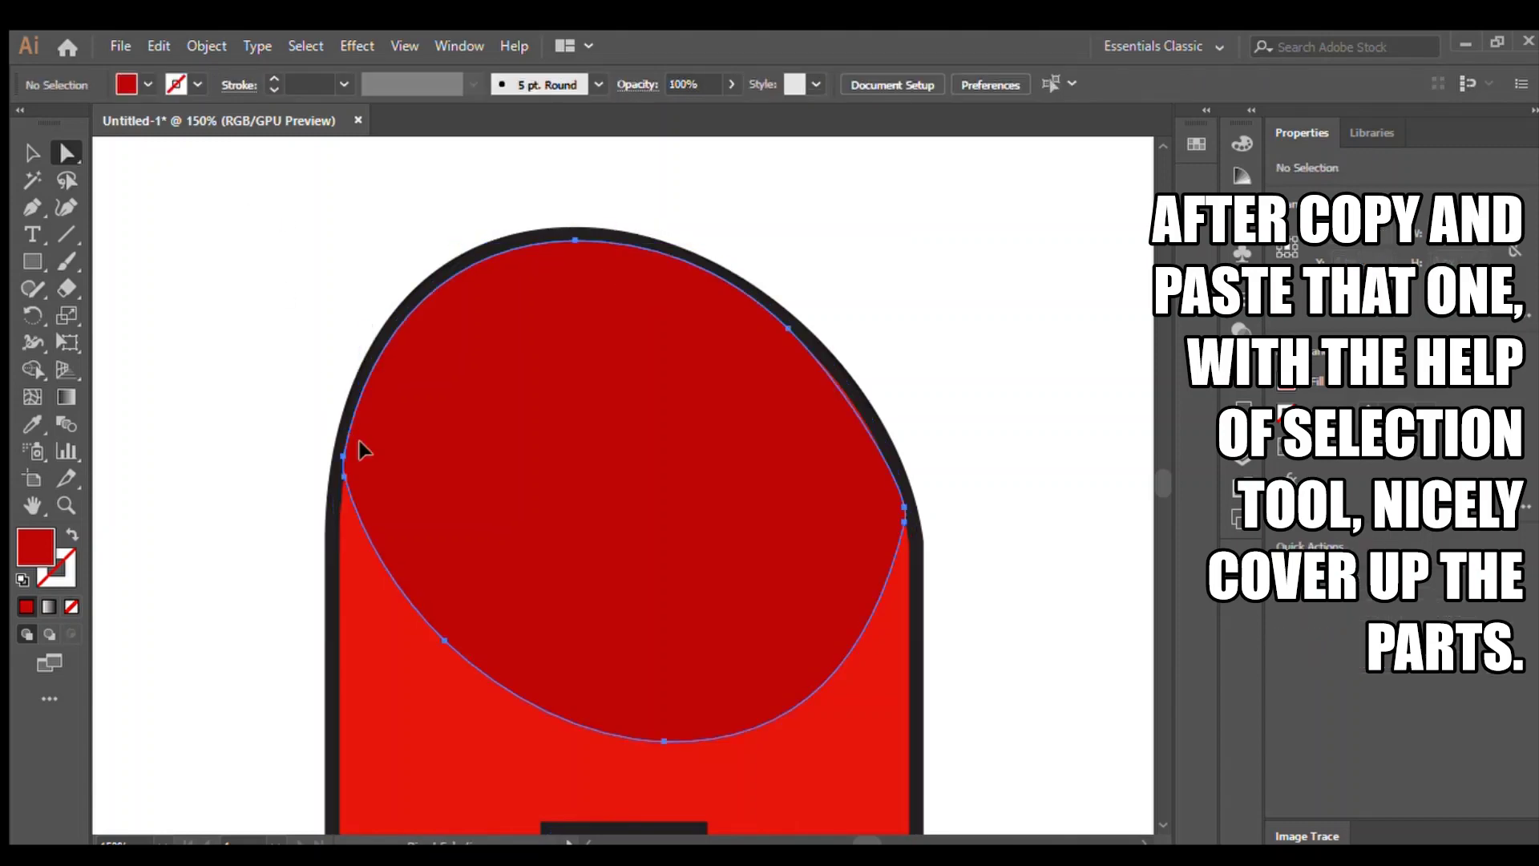
Nudge the dark red shape's left corner anchors slightly inward so they sit against the inside of the outline
{"action": "left_click_drag", "start_coordinate": [344, 458], "coordinate": [344, 457]}
{"action": "left_click", "coordinate": [292, 423]}
{"action": "left_click", "coordinate": [343, 465]}
{"action": "left_click", "coordinate": [345, 449]}
{"action": "left_click", "coordinate": [264, 361]}
{"action": "left_click", "coordinate": [33, 152]}
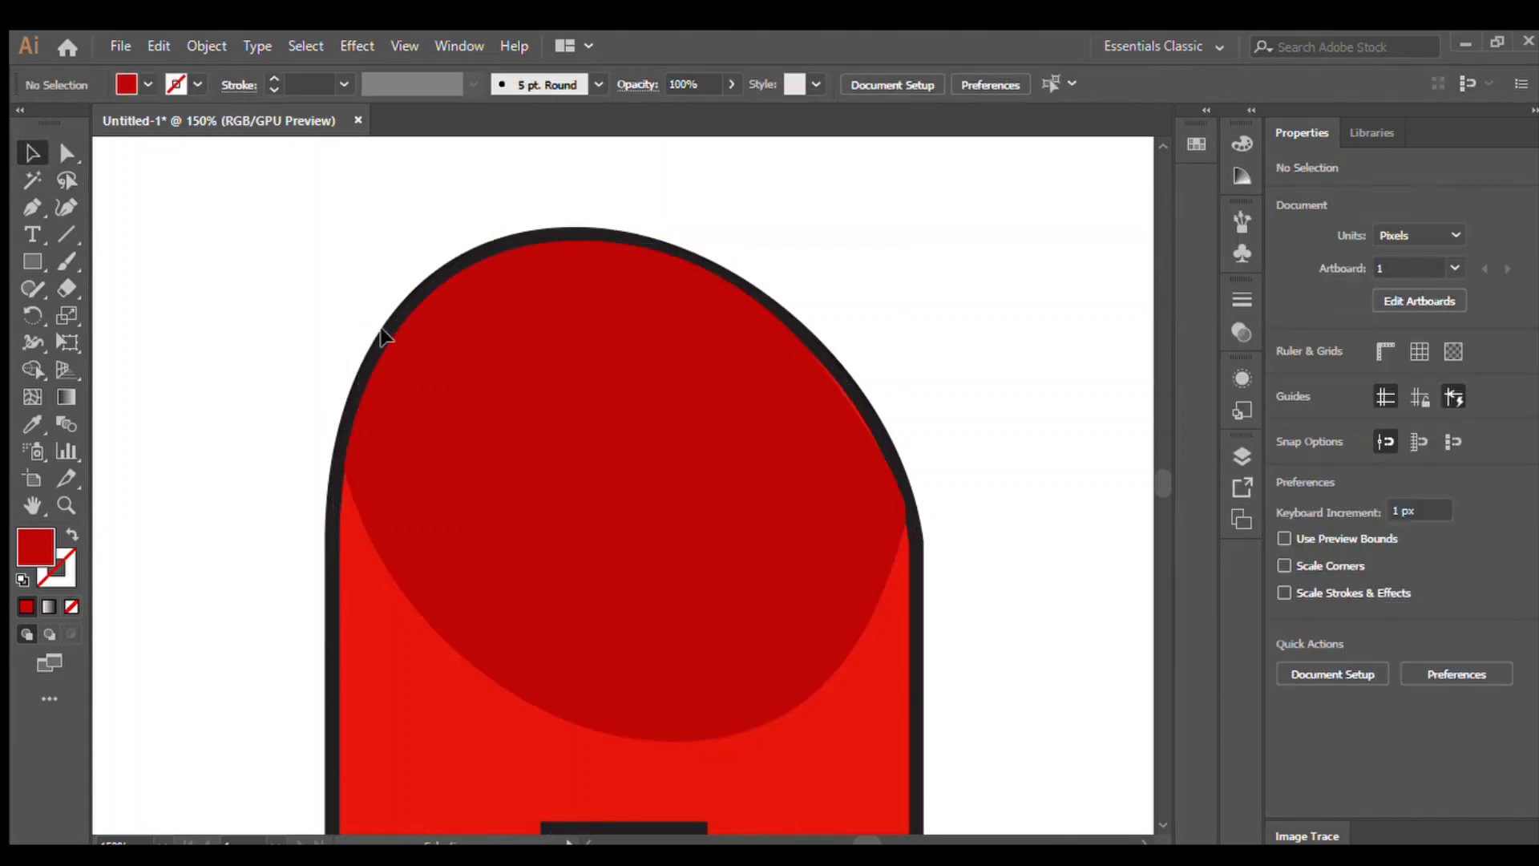
Fine-tune the dark red shape's right corner anchors so the corner fits inside the body outline
{"action": "left_click", "coordinate": [397, 341]}
{"action": "left_click", "coordinate": [67, 154]}
{"action": "left_click", "coordinate": [904, 511]}
{"action": "left_click", "coordinate": [905, 521]}
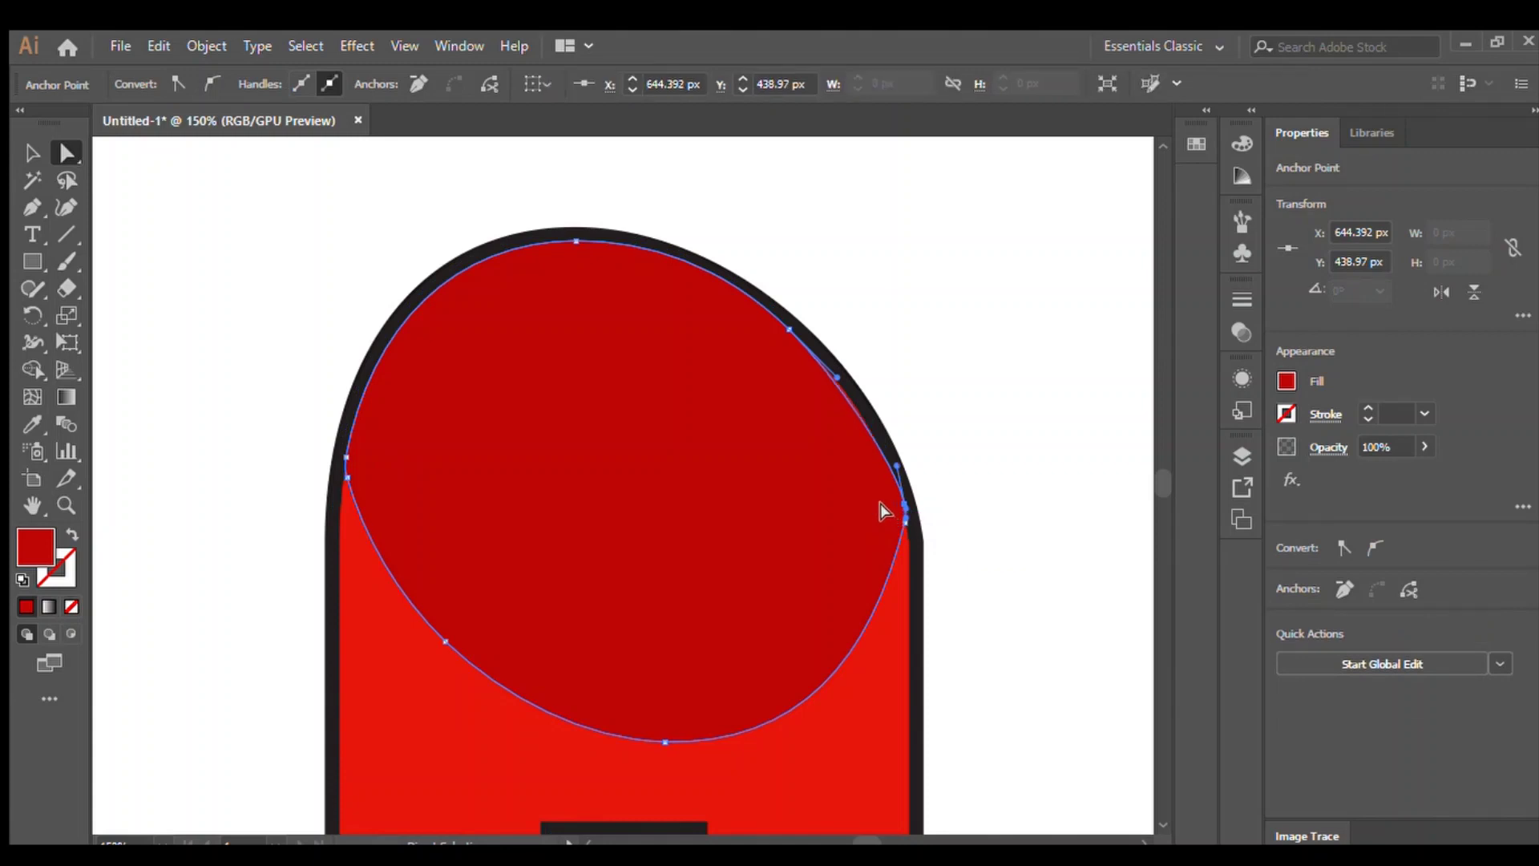
{"action": "left_click_drag", "start_coordinate": [906, 517], "coordinate": [903, 521]}
{"action": "left_click", "coordinate": [972, 509]}
{"action": "left_click", "coordinate": [33, 152]}
Isolate the body shape, change its fill to a brighter pure red and leave isolation mode
{"action": "key", "text": "ctrl+minus"}
{"action": "key", "text": "ctrl+minus"}
{"action": "key", "text": "ctrl+minus"}
{"action": "left_click_drag", "start_coordinate": [426, 521], "coordinate": [474, 391]}
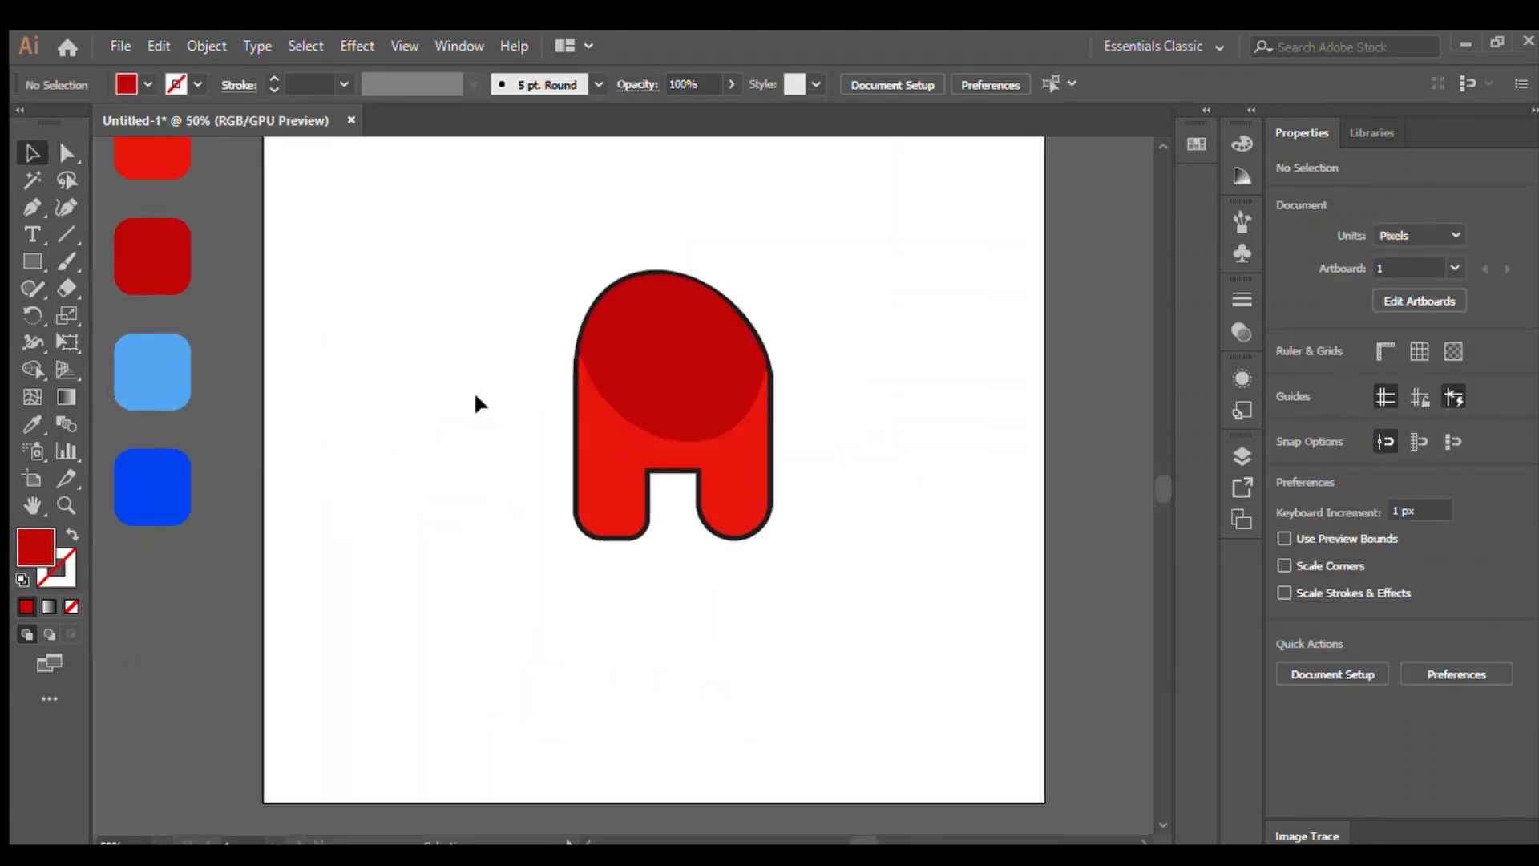
{"action": "left_click", "coordinate": [589, 409]}
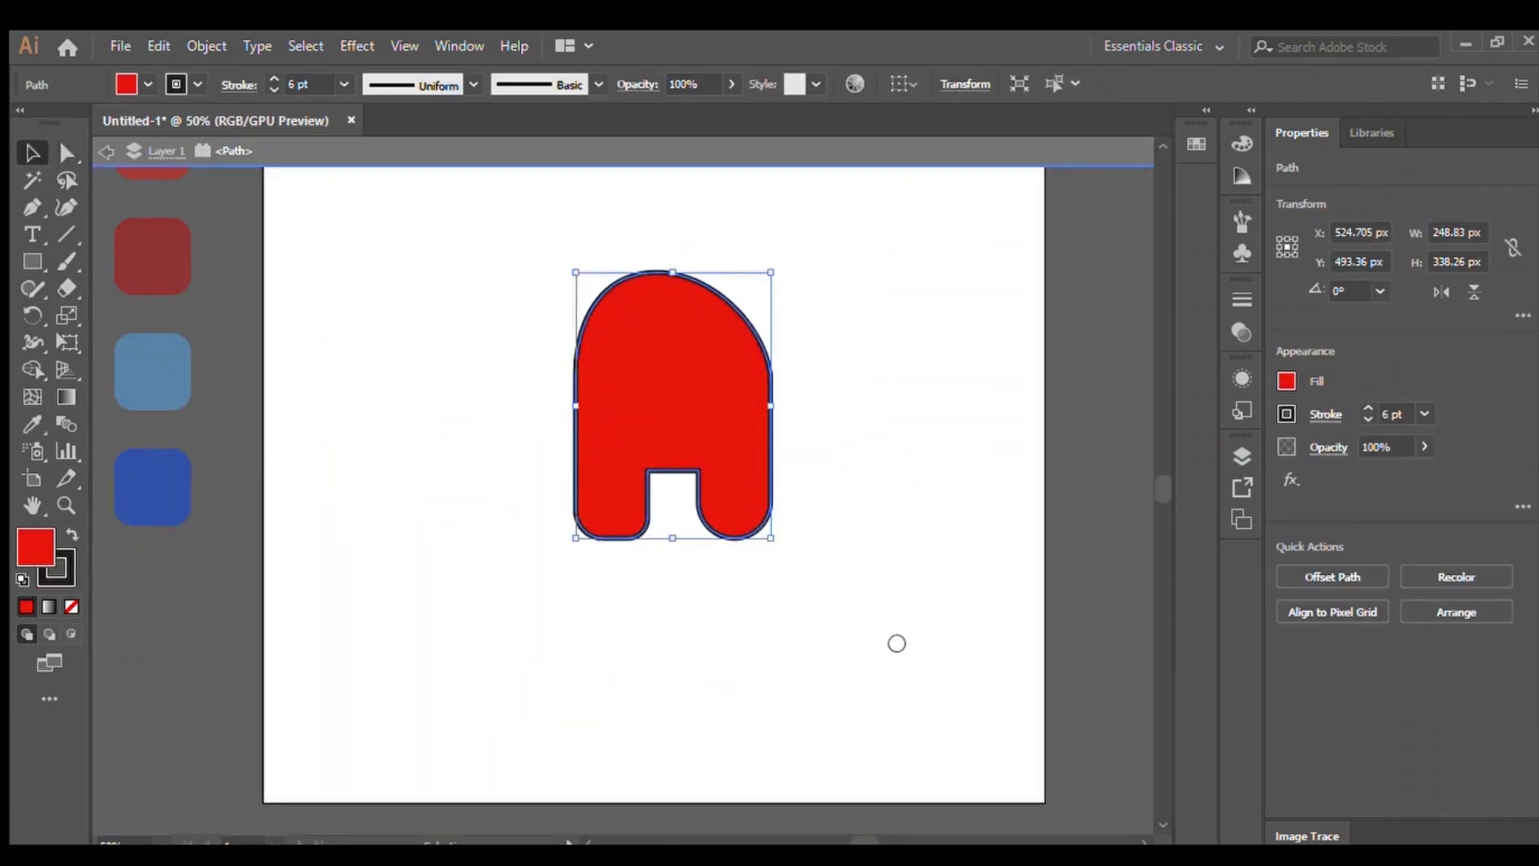
{"action": "double_click", "coordinate": [1065, 398]}
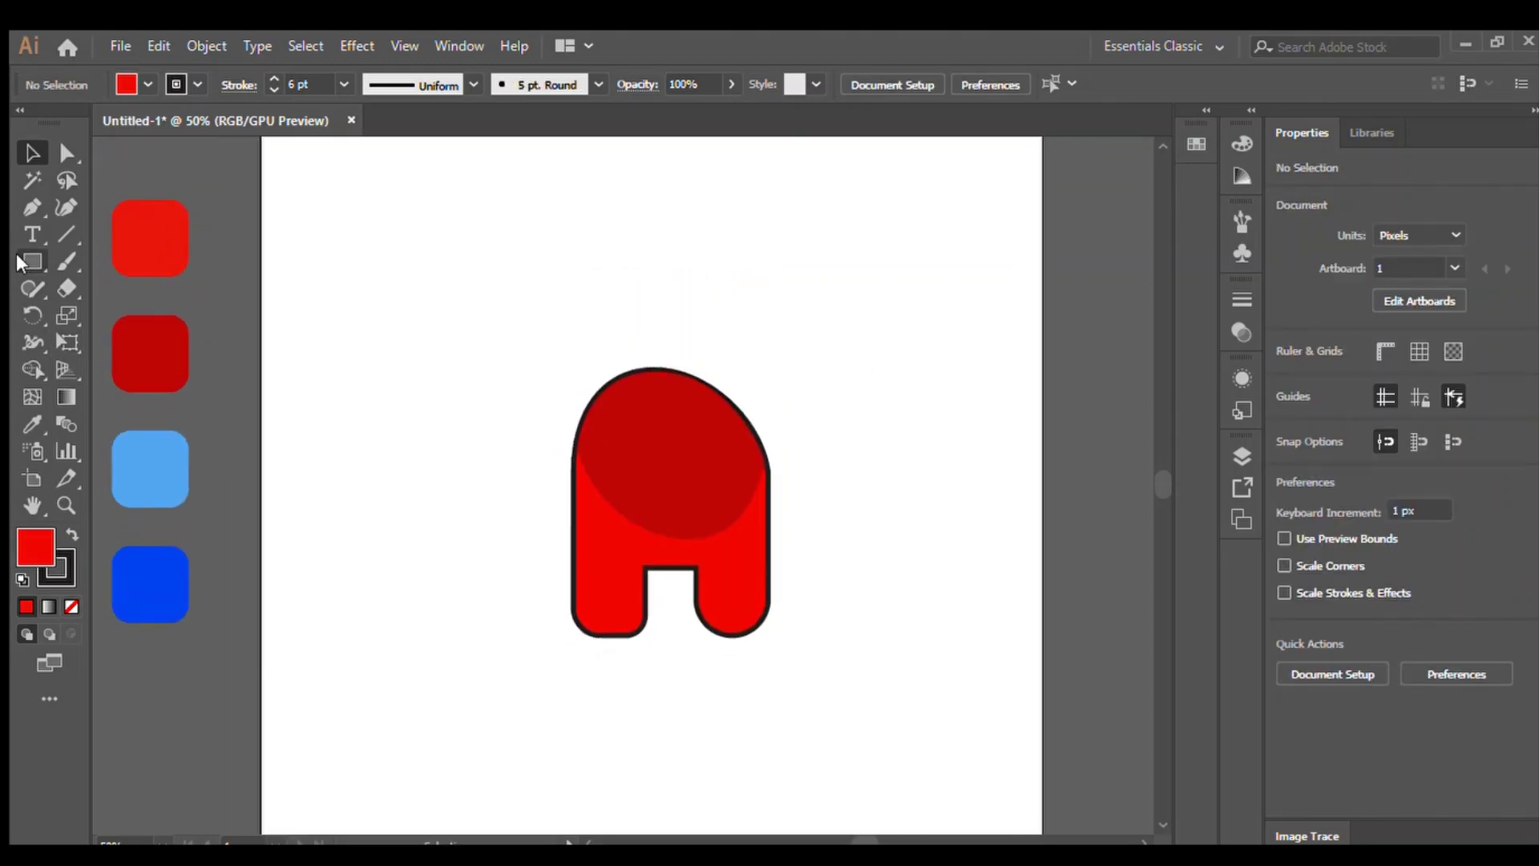
Draw a red rectangle about 36 by 121 px and place it against the body's left side as a backpack
{"action": "left_click", "coordinate": [17, 257]}
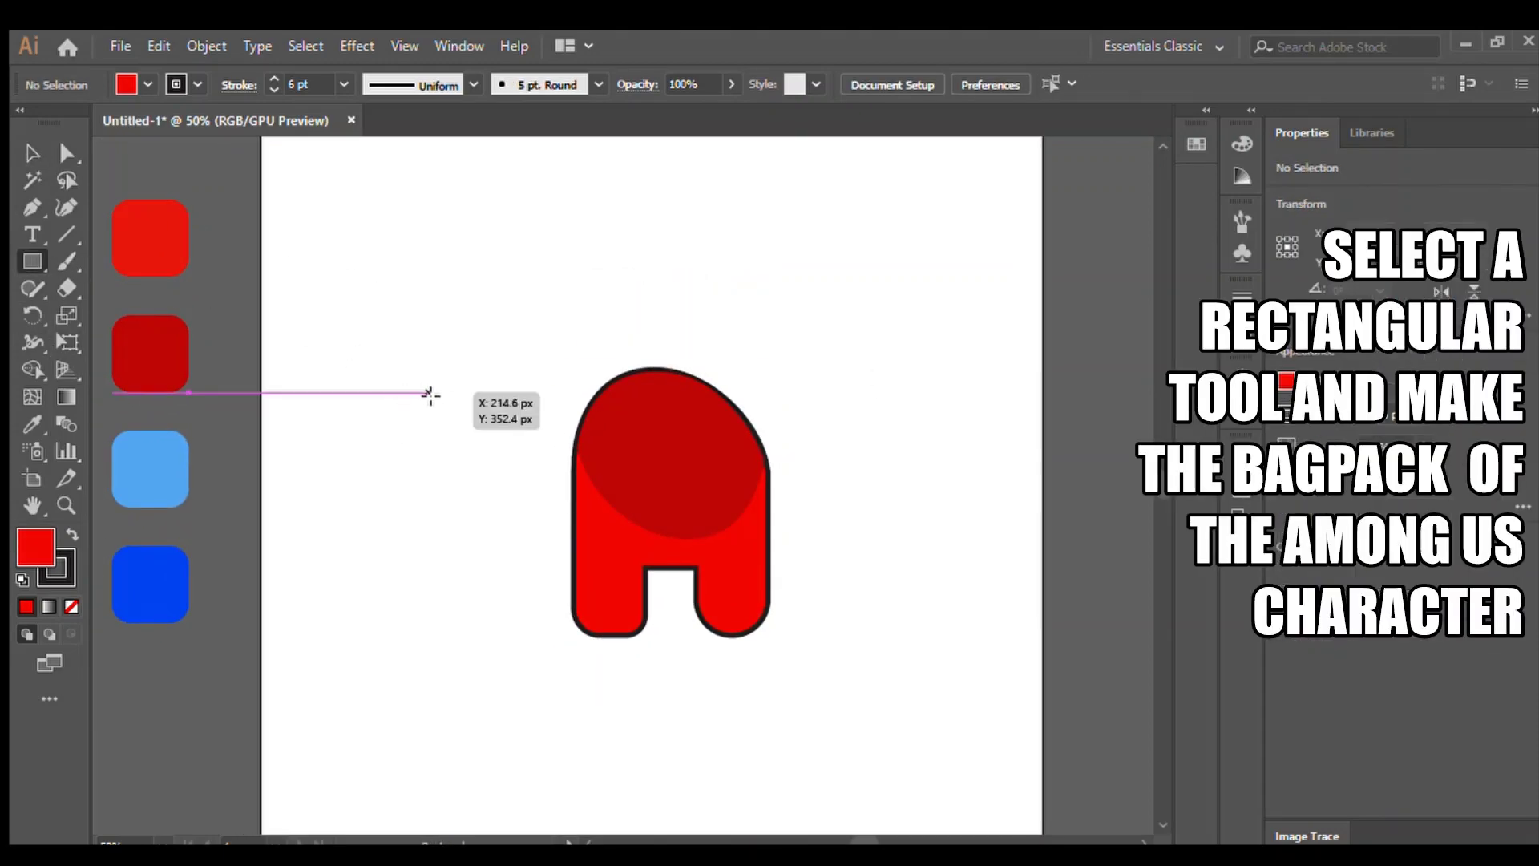
{"action": "left_click_drag", "start_coordinate": [430, 392], "coordinate": [461, 485]}
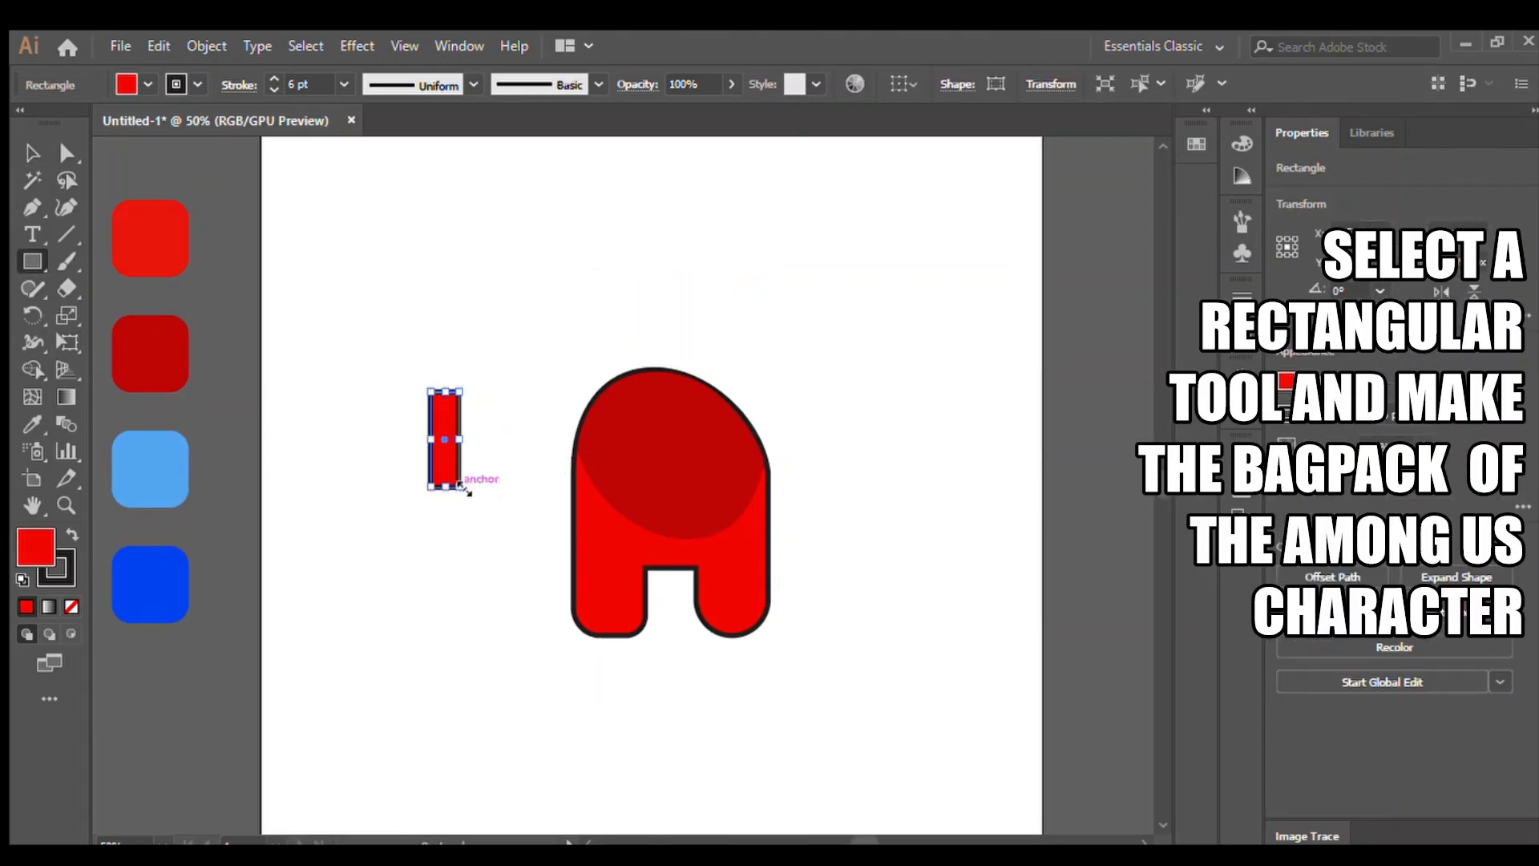
{"action": "left_click", "coordinate": [32, 152]}
{"action": "left_click_drag", "start_coordinate": [425, 427], "coordinate": [542, 504]}
{"action": "left_click", "coordinate": [454, 482]}
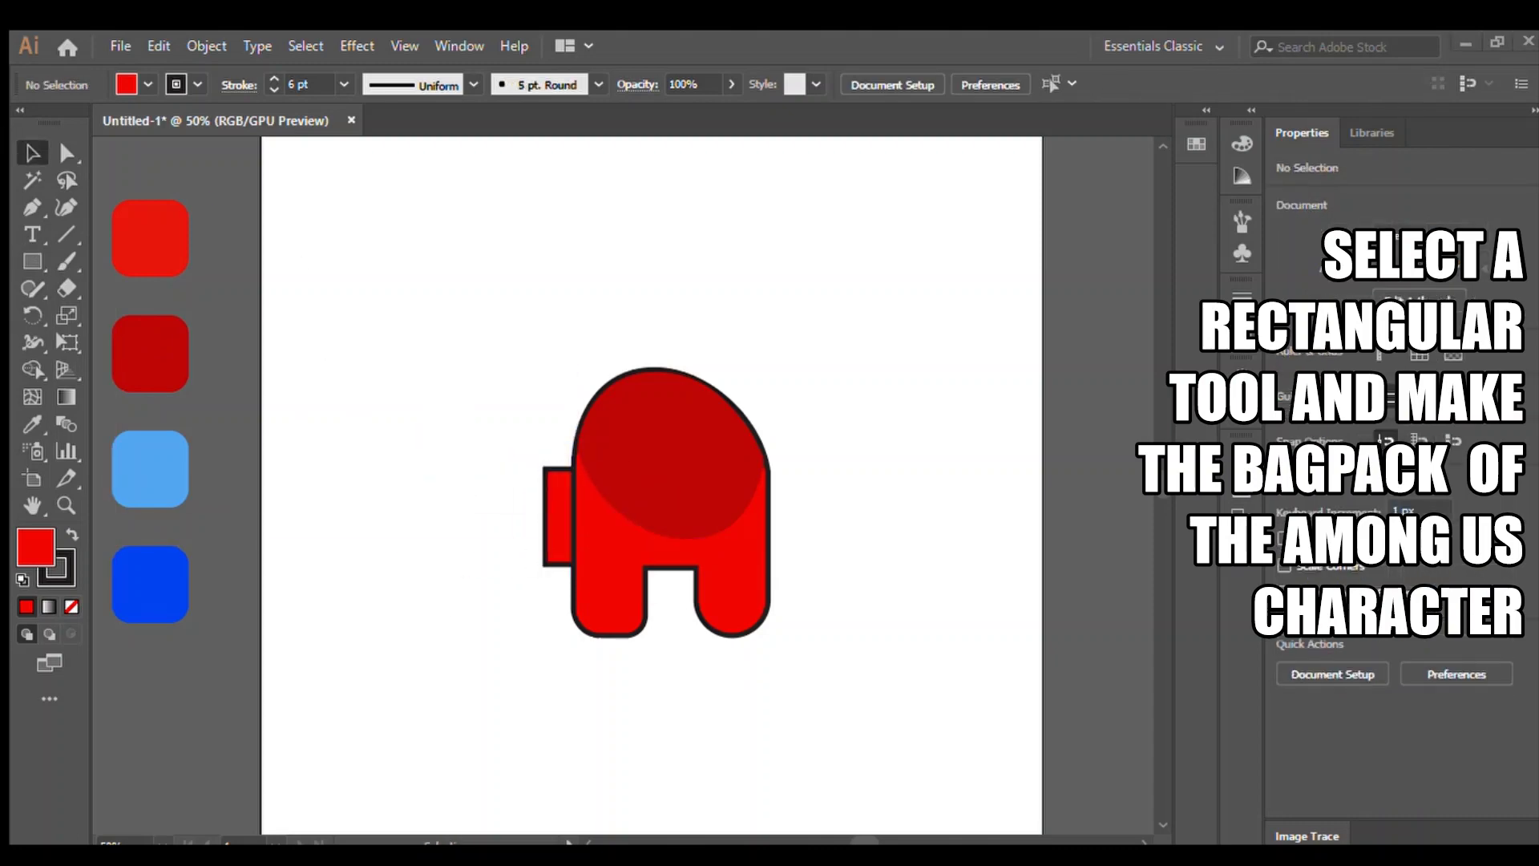
Round the backpack's two outer corners, giving the upper one a larger radius than the lower one
{"action": "left_click", "coordinate": [548, 513]}
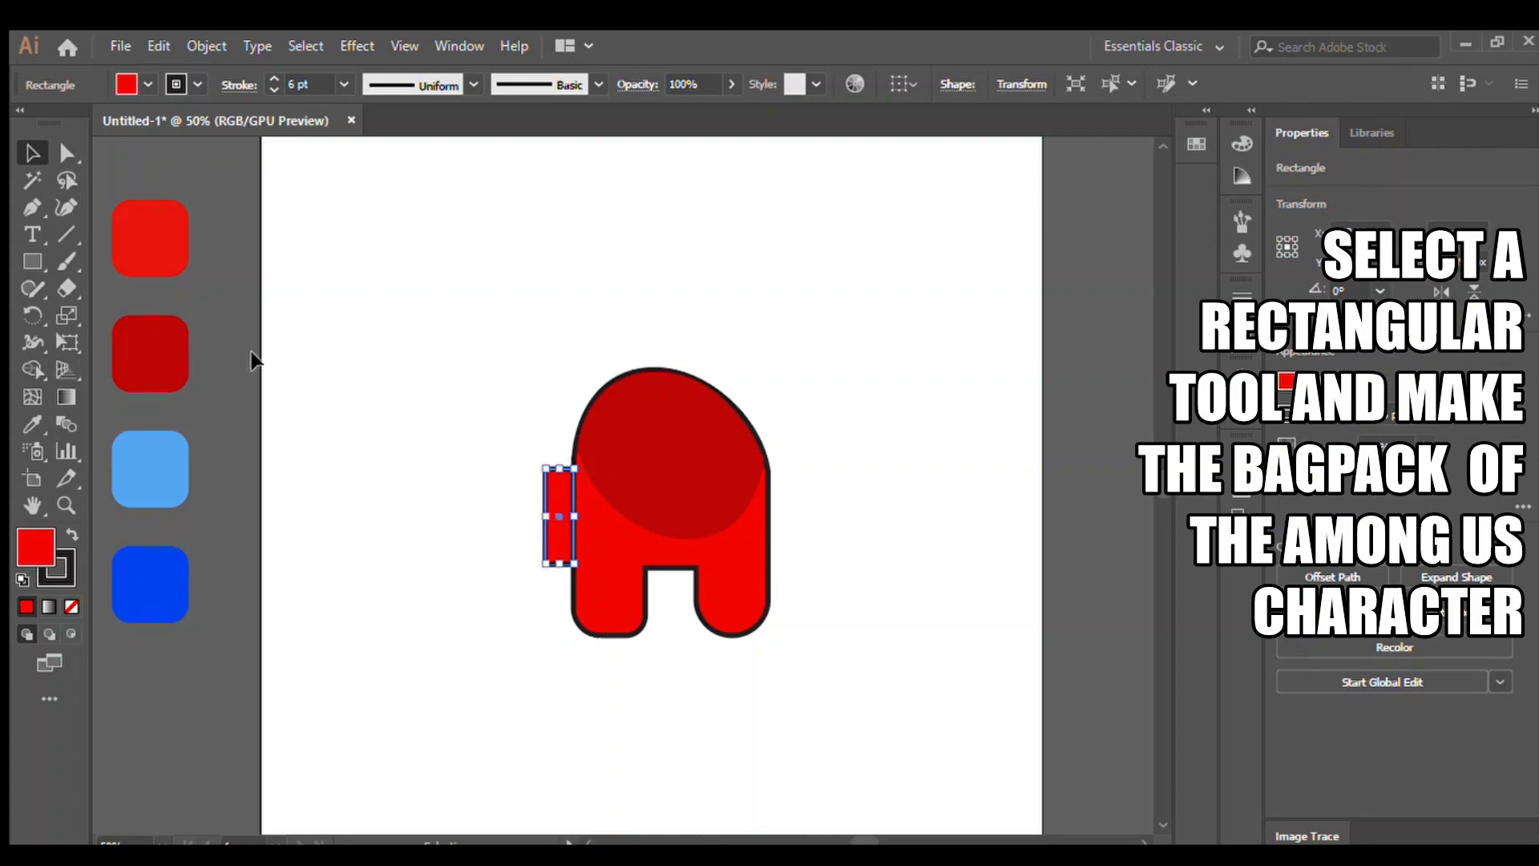
{"action": "key", "text": "a"}
{"action": "left_click_drag", "start_coordinate": [548, 479], "coordinate": [547, 558]}
{"action": "left_click", "coordinate": [453, 502]}
{"action": "left_click", "coordinate": [441, 536]}
{"action": "key", "text": "v"}
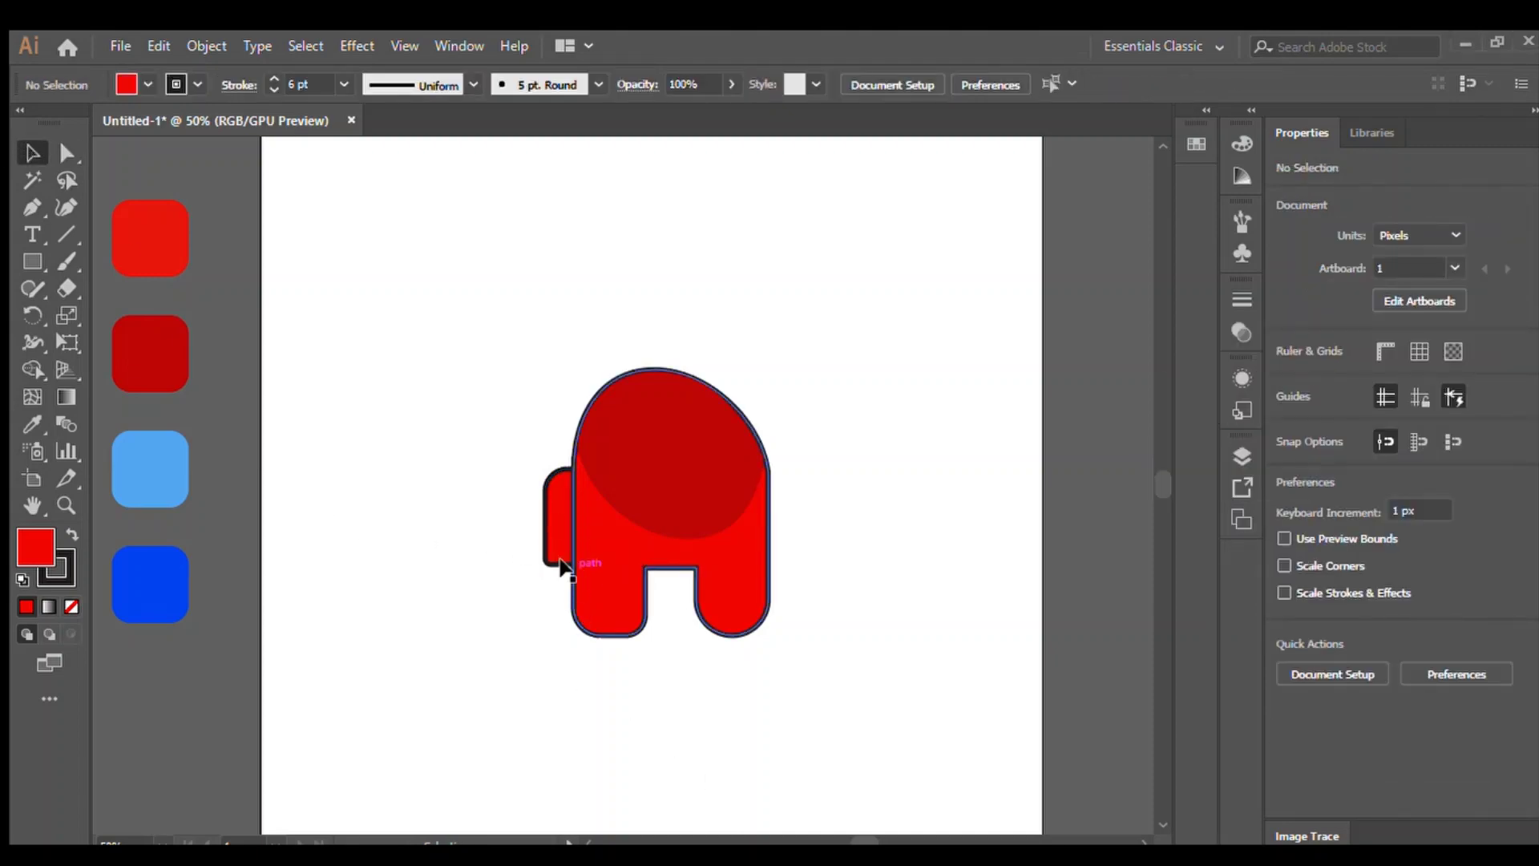
{"action": "left_click", "coordinate": [546, 529]}
{"action": "left_click", "coordinate": [468, 519]}
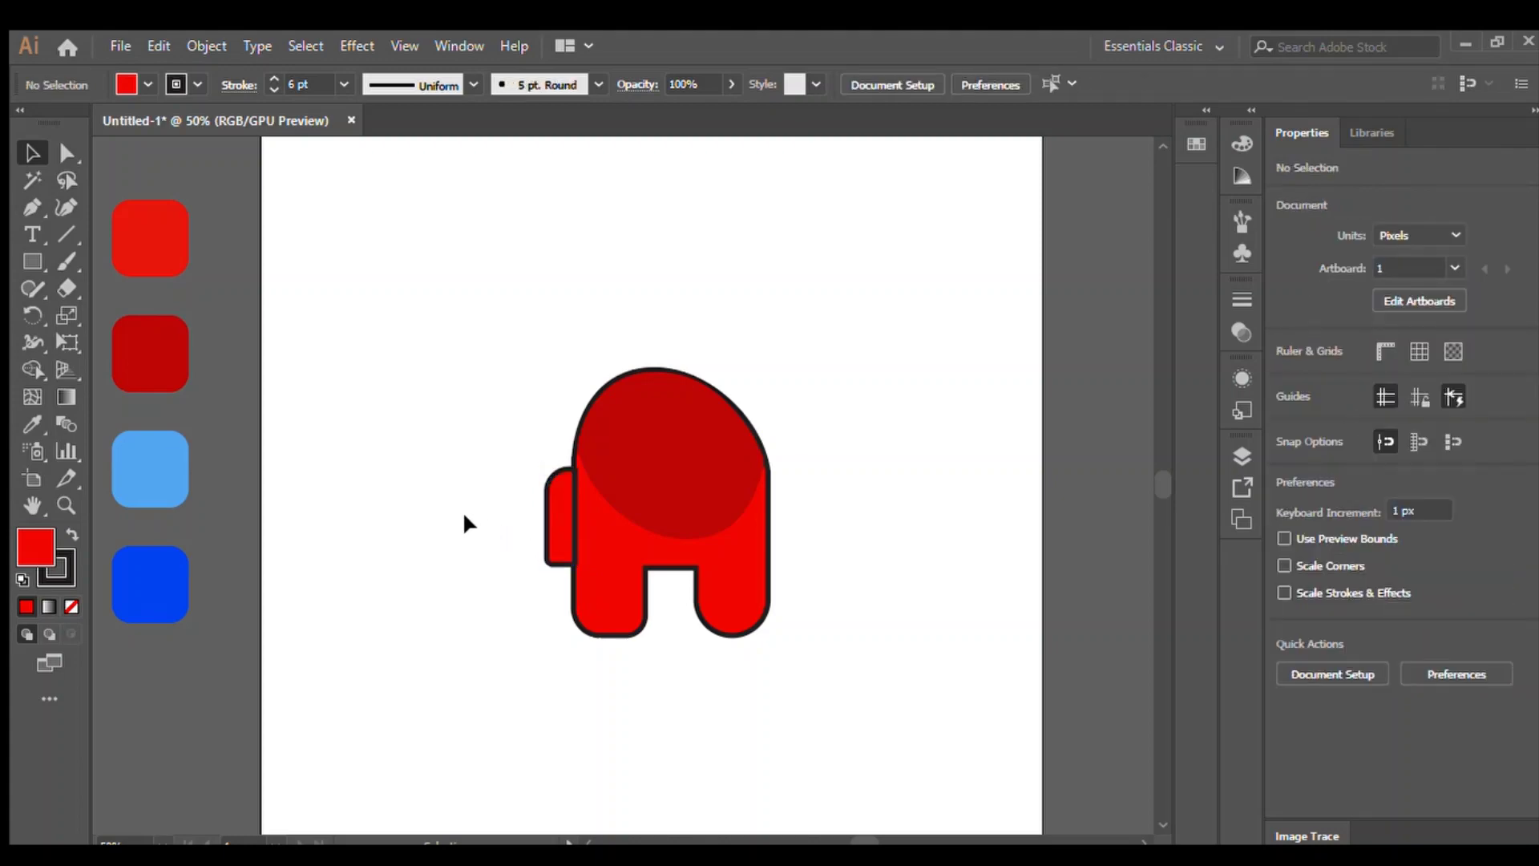
Move the backpack about 9 px down along the body's left side
{"action": "left_click_drag", "start_coordinate": [549, 517], "coordinate": [549, 529]}
{"action": "key", "text": "ctrl+z"}
{"action": "left_click", "coordinate": [548, 515]}
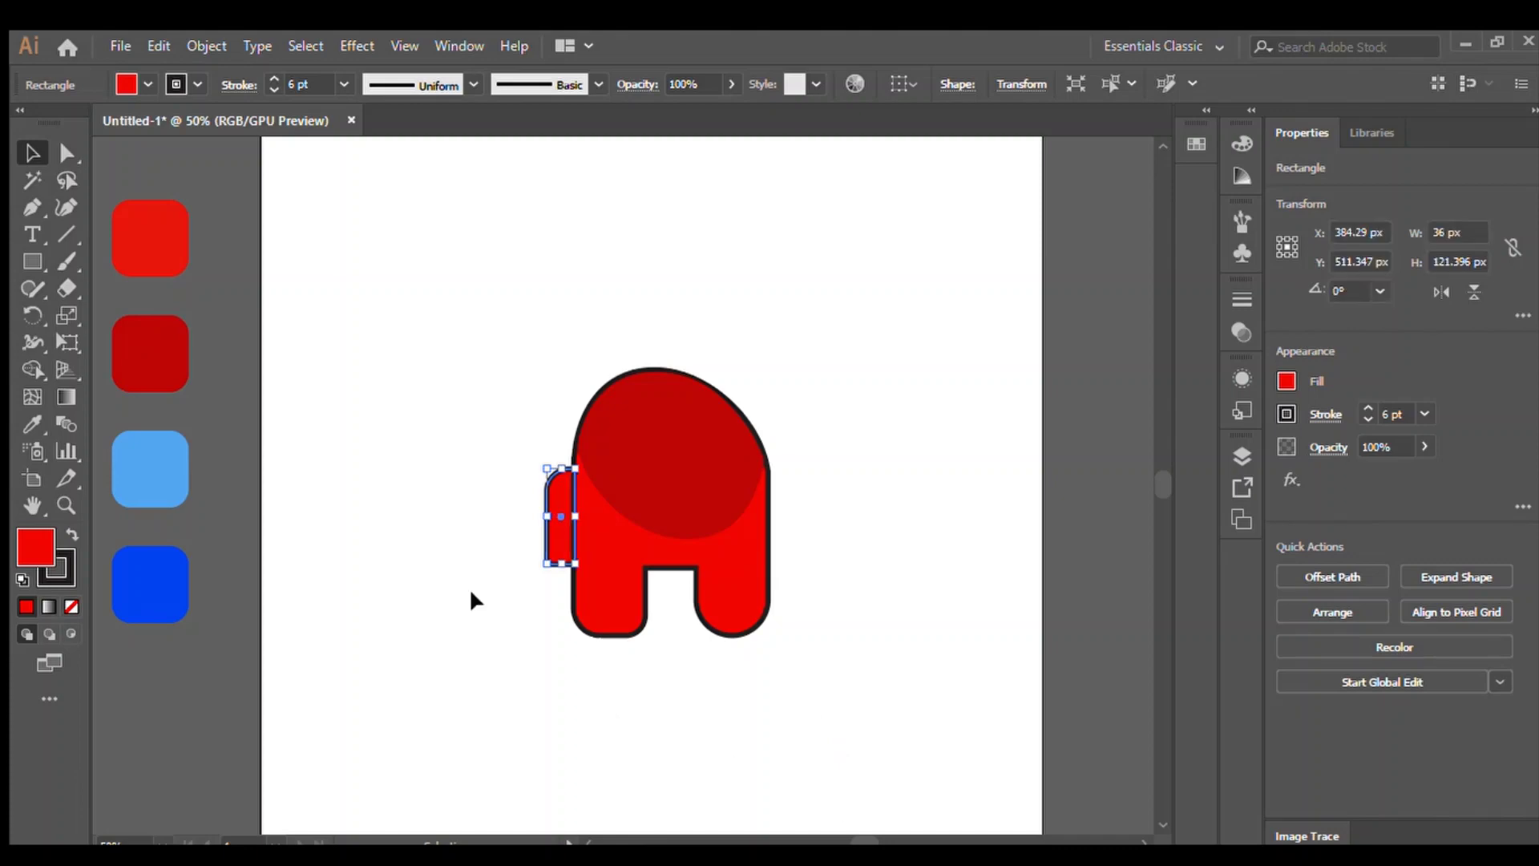
{"action": "left_click", "coordinate": [469, 588]}
{"action": "left_click", "coordinate": [548, 513]}
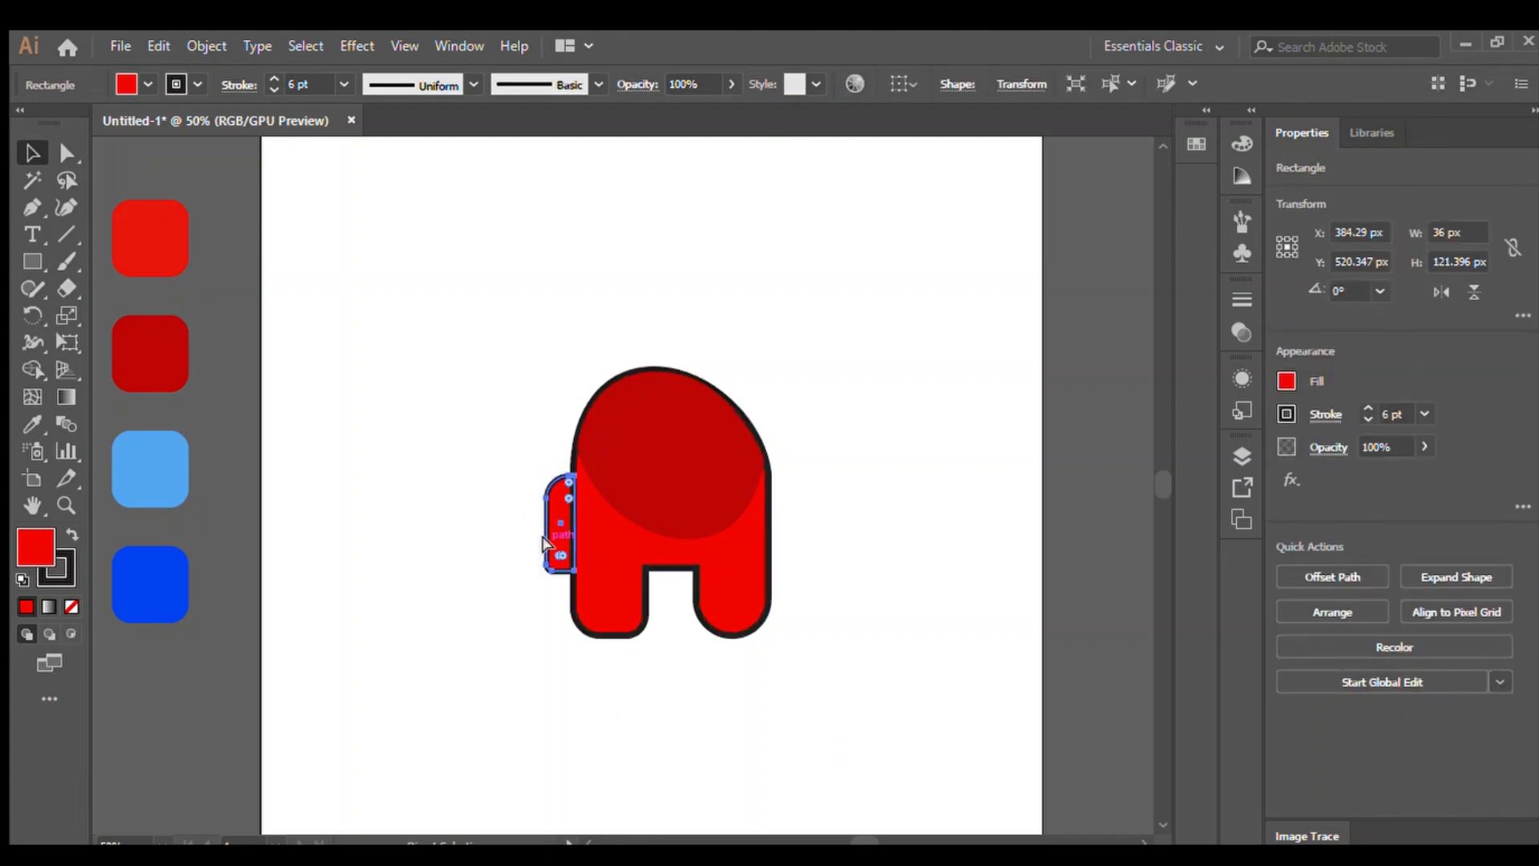
Duplicate the backpack, shorten the copy to about 78 px and place it over the backpack's lower part
{"action": "left_click_drag", "start_coordinate": [543, 544], "coordinate": [462, 489]}
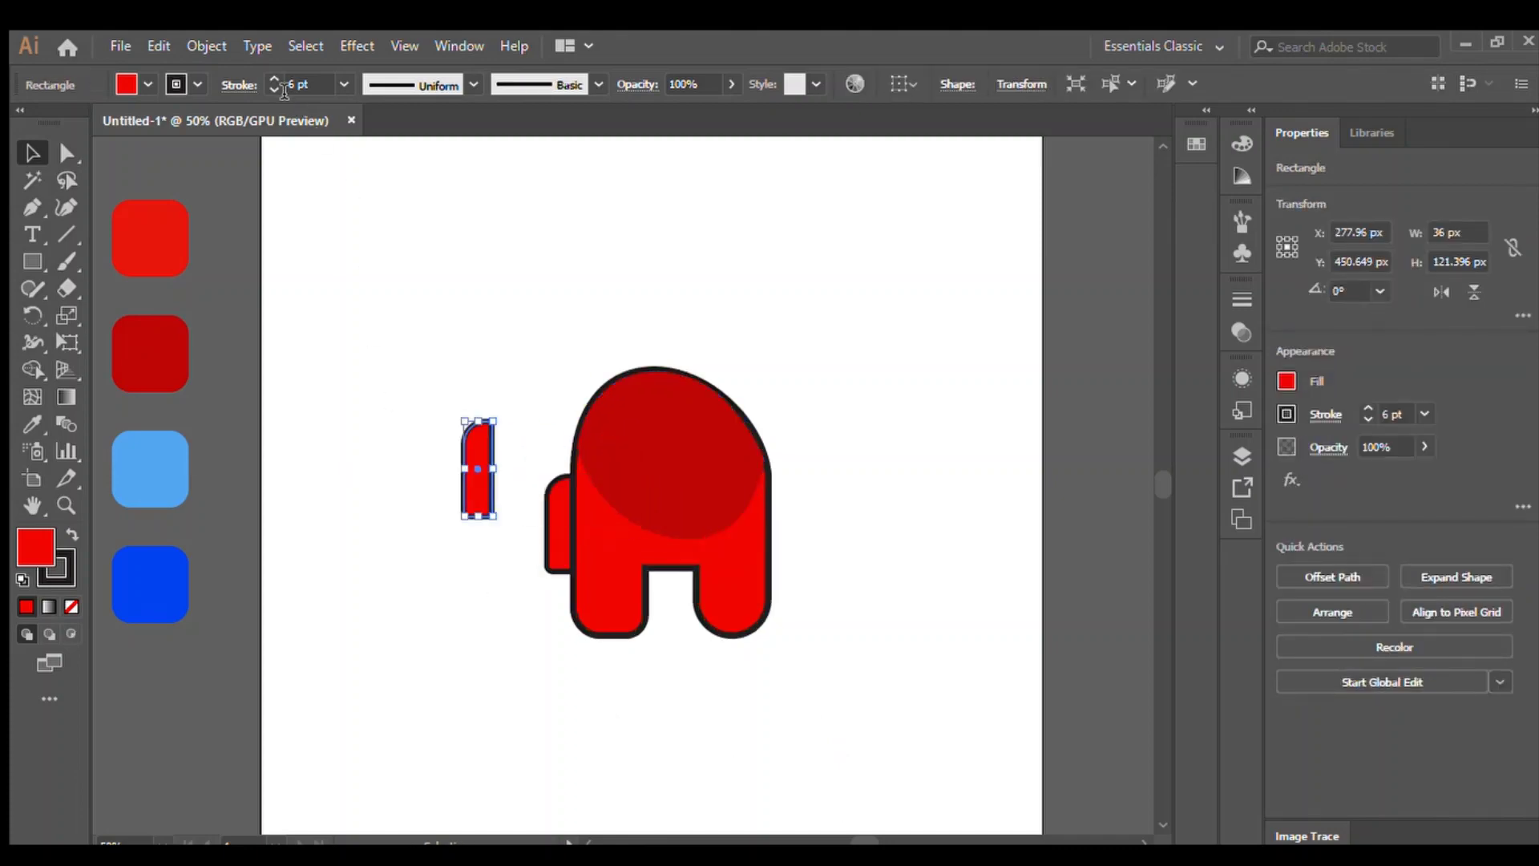
{"action": "left_click_drag", "start_coordinate": [479, 419], "coordinate": [550, 547]}
{"action": "left_click", "coordinate": [448, 481]}
{"action": "left_click", "coordinate": [455, 540]}
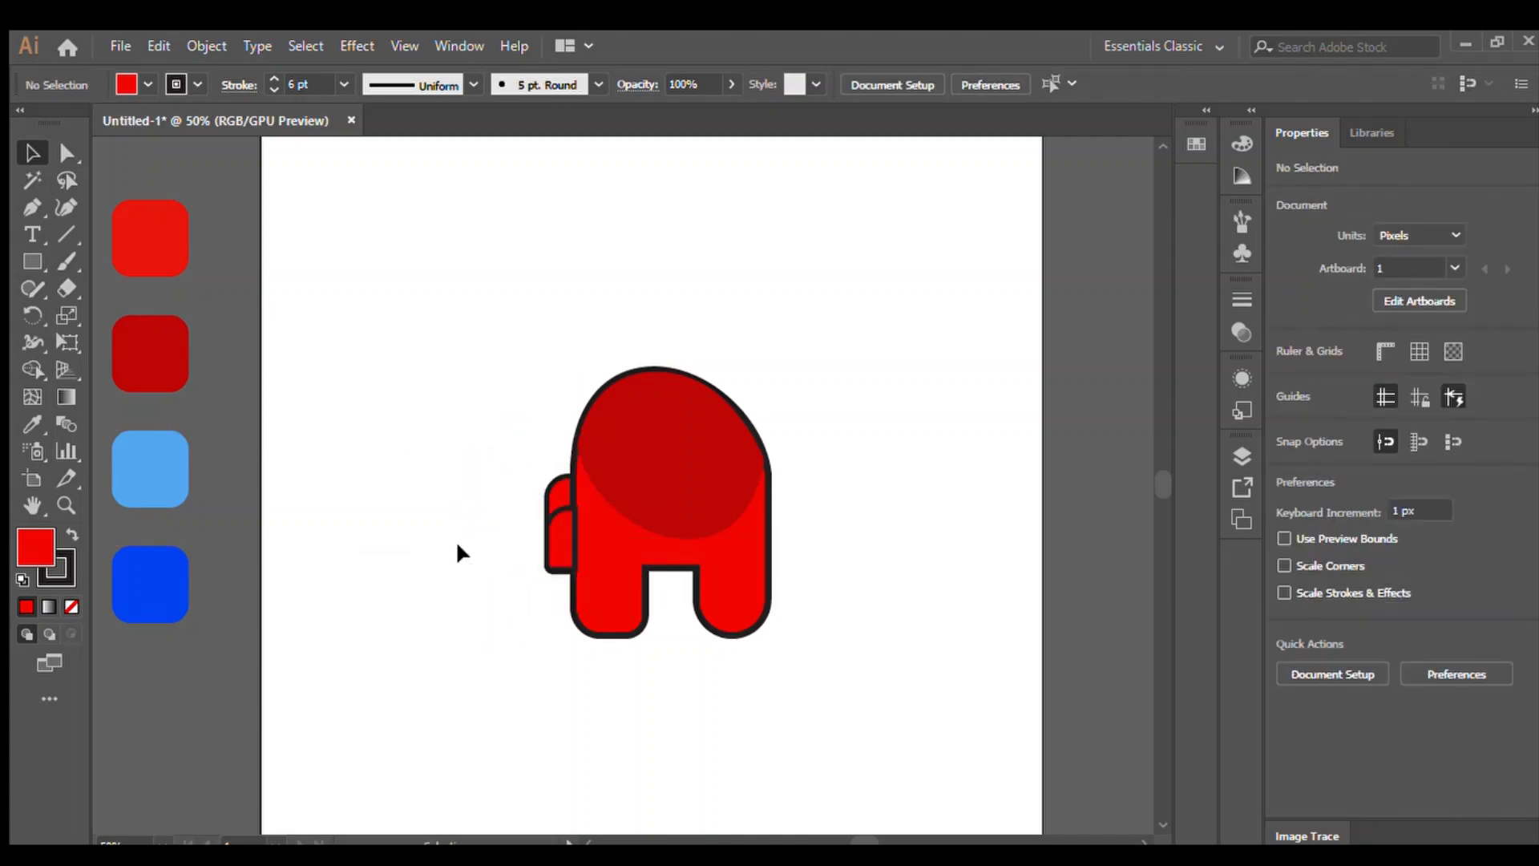
{"action": "key", "text": "ctrl+1"}
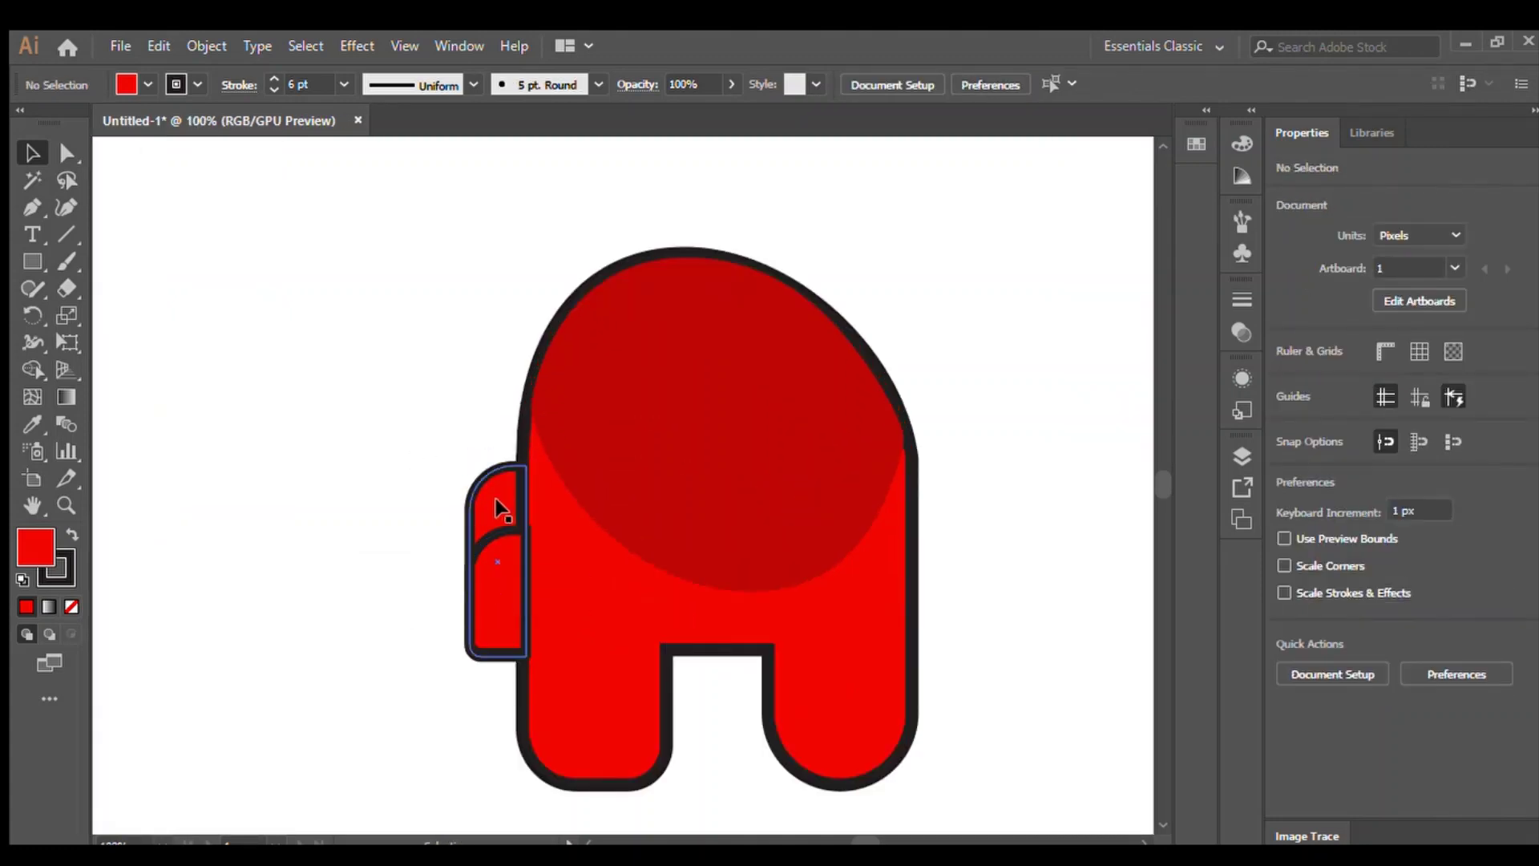
Send the small backpack copy and the backpack to the back, keeping the copy in front of the backpack
{"action": "left_click", "coordinate": [493, 574]}
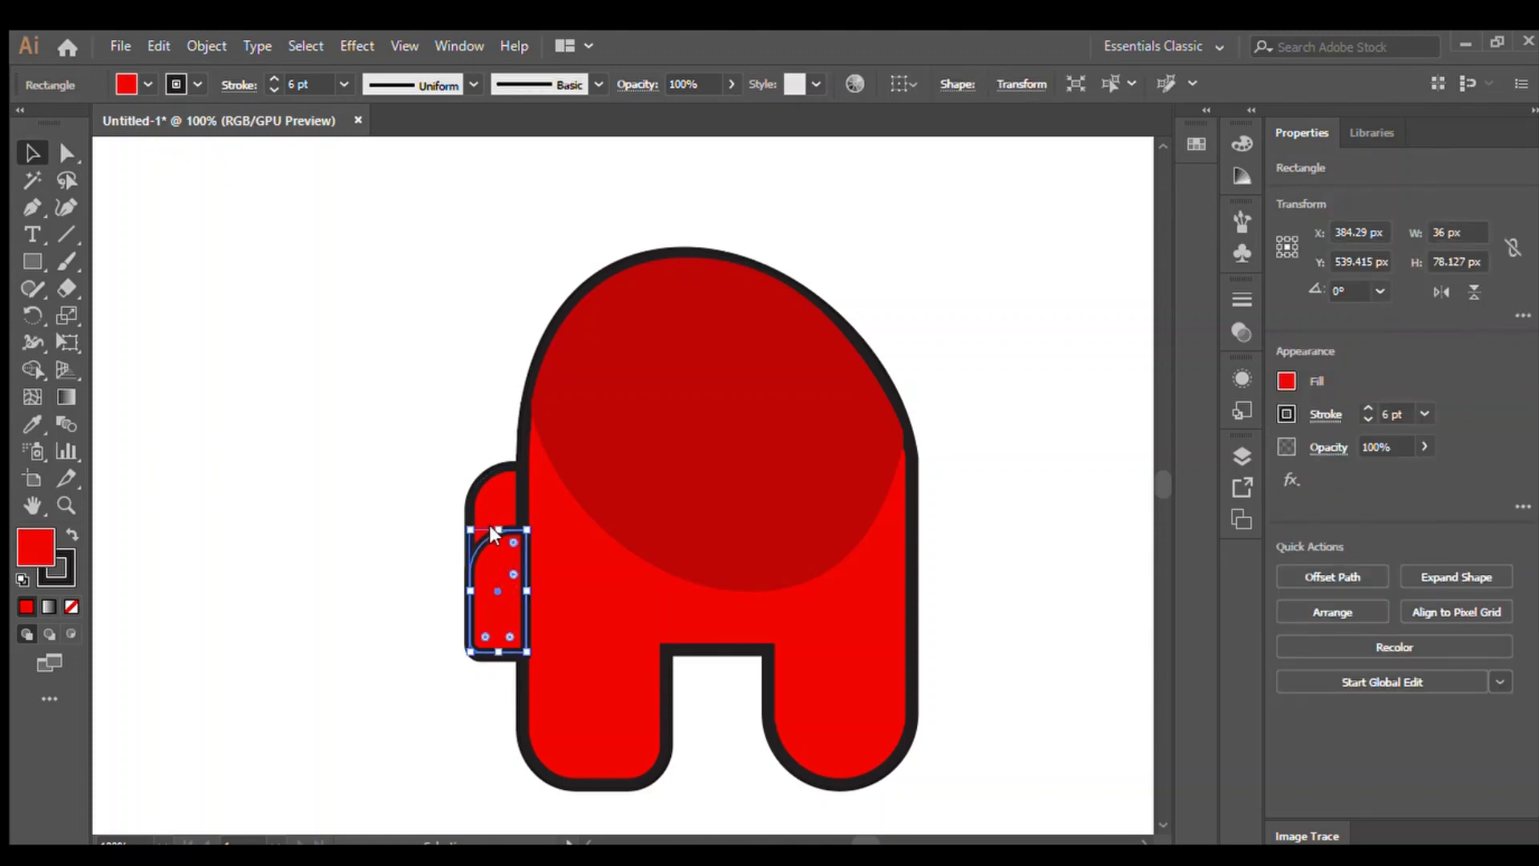
{"action": "key", "text": "ctrl+shift+["}
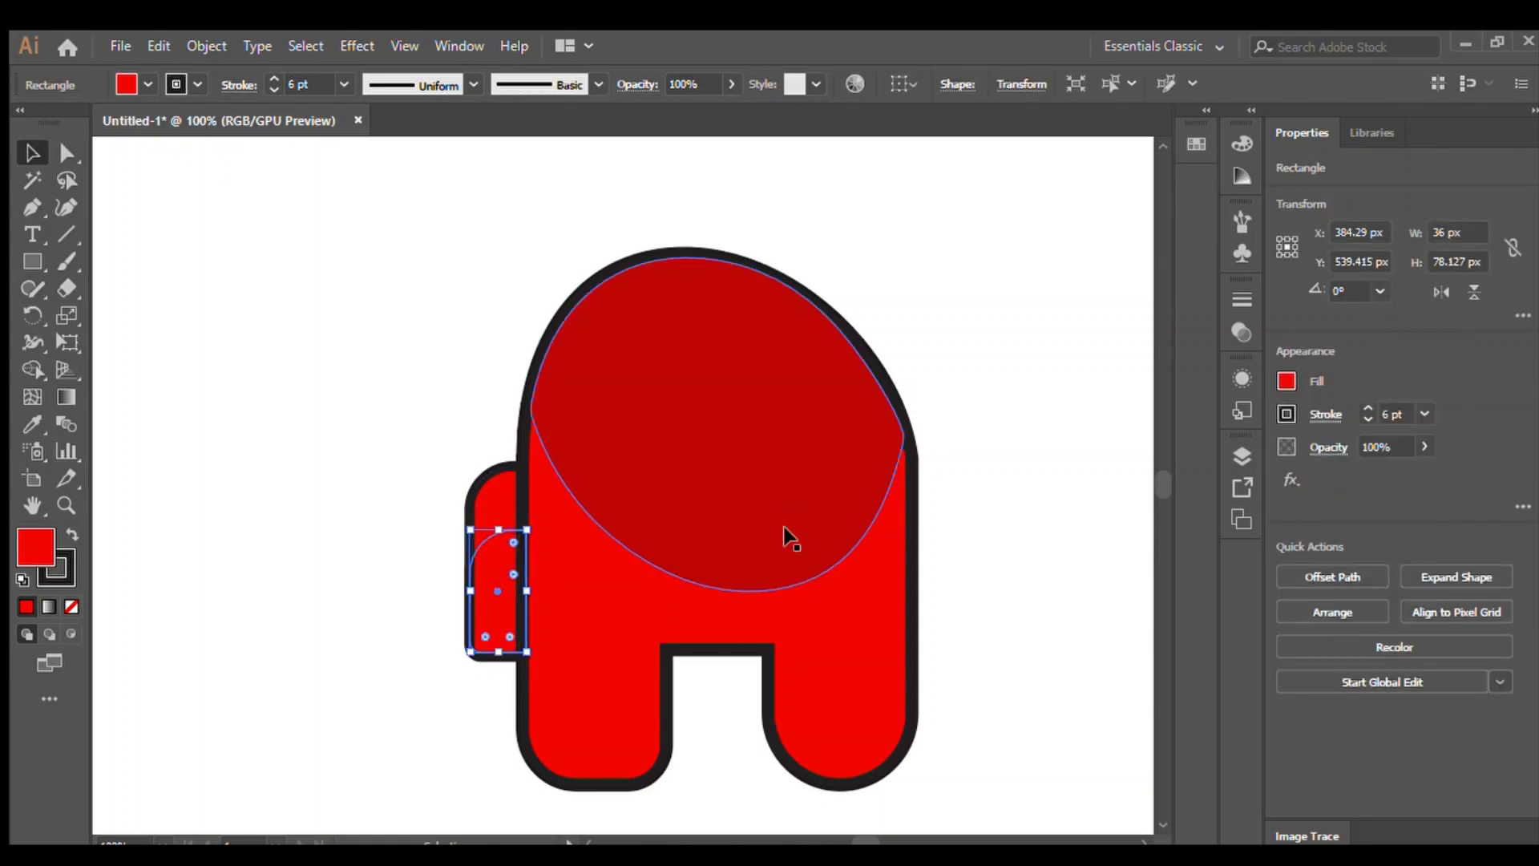
{"action": "left_click", "coordinate": [485, 503]}
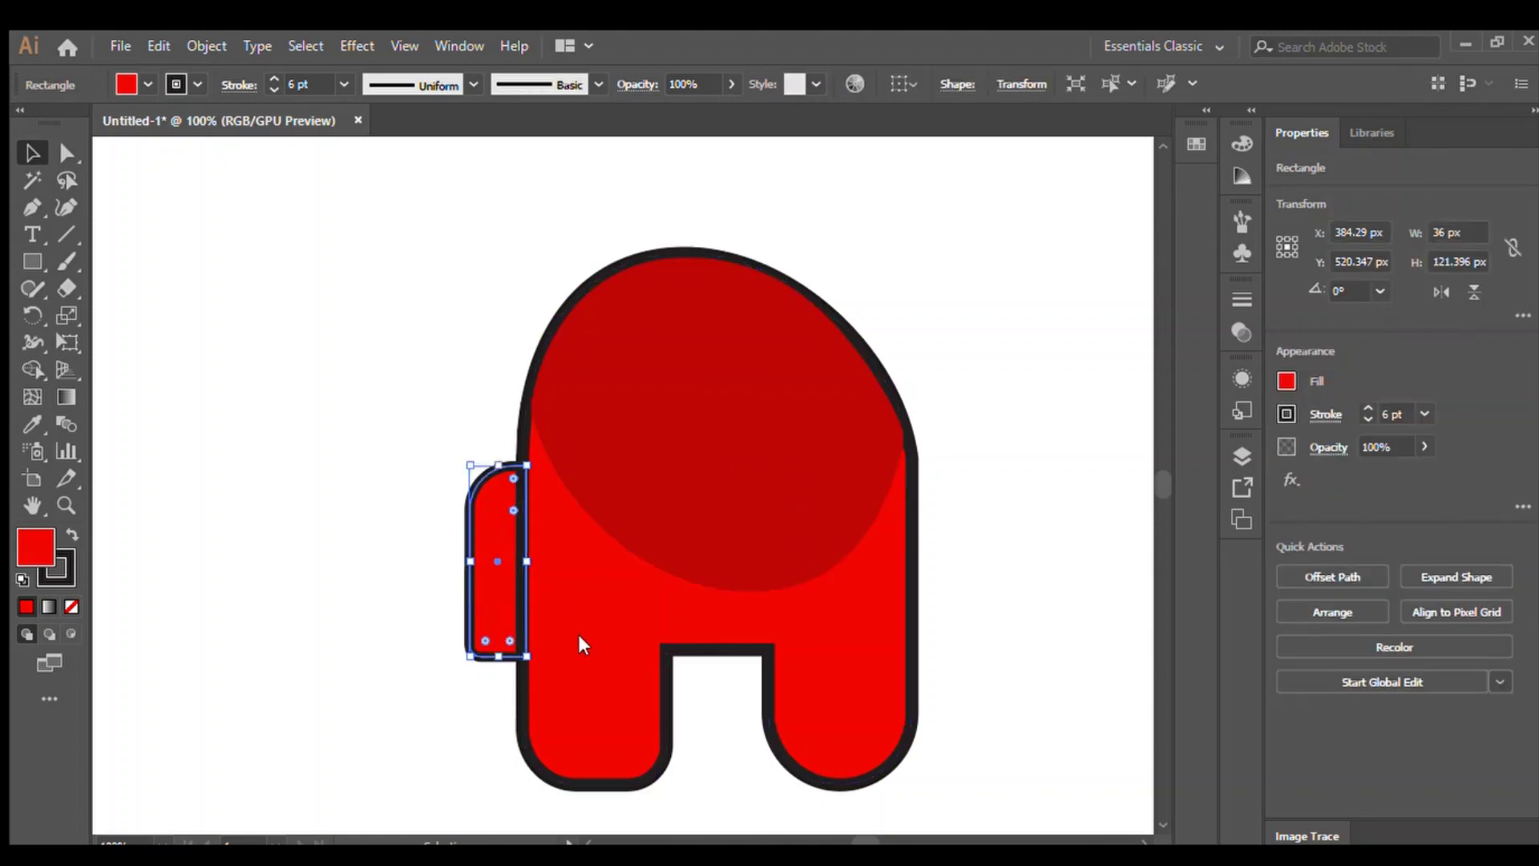
{"action": "left_click", "coordinate": [611, 734]}
{"action": "left_click", "coordinate": [487, 609]}
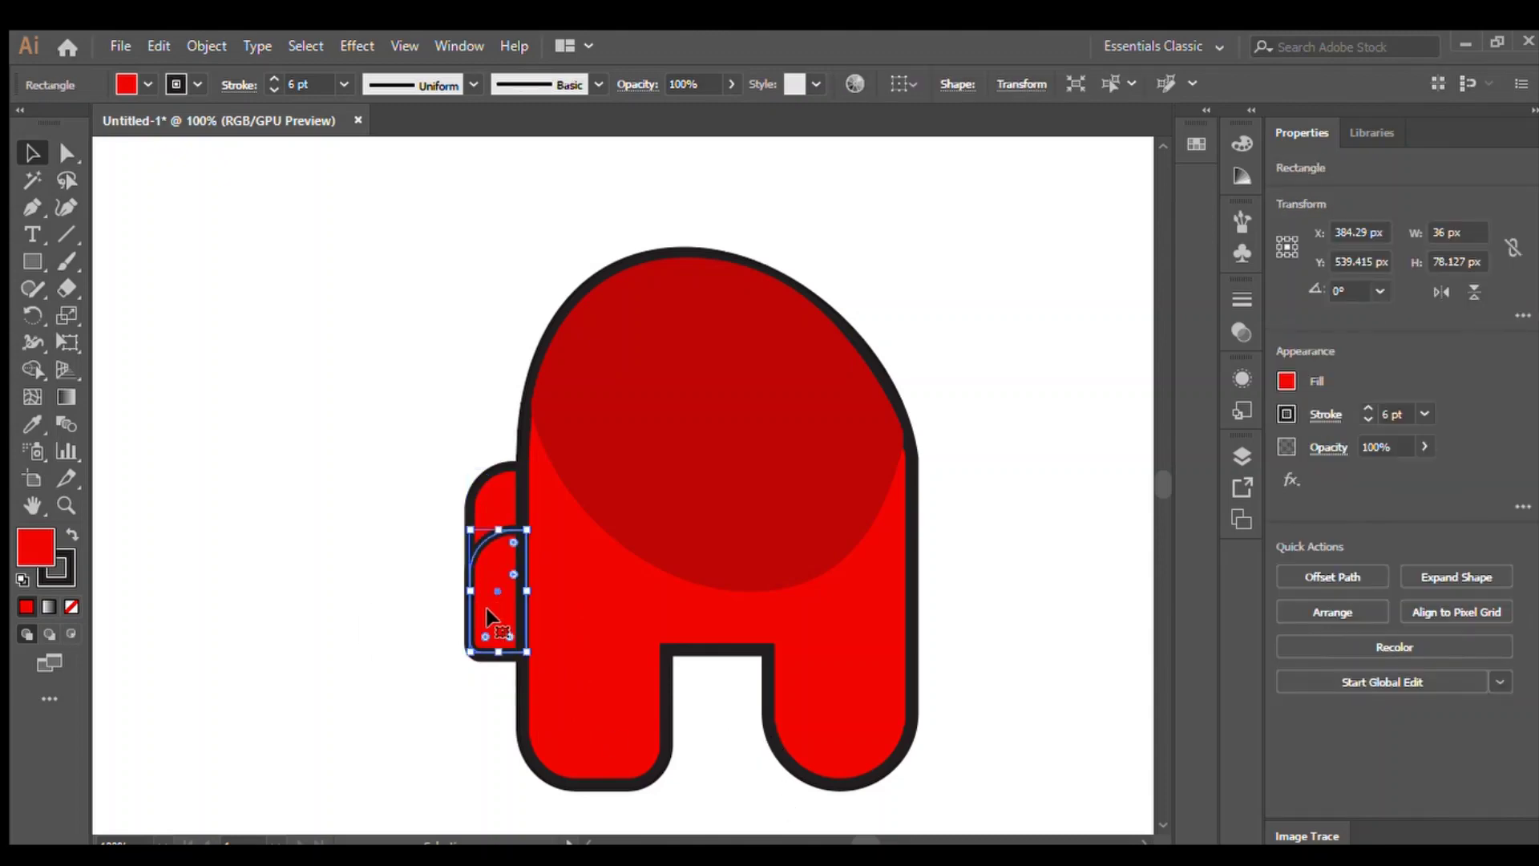
Remove the outline of the small backpack copy by setting its stroke to 0 pt
{"action": "left_click", "coordinate": [342, 597]}
{"action": "left_click_drag", "start_coordinate": [497, 575], "coordinate": [497, 577]}
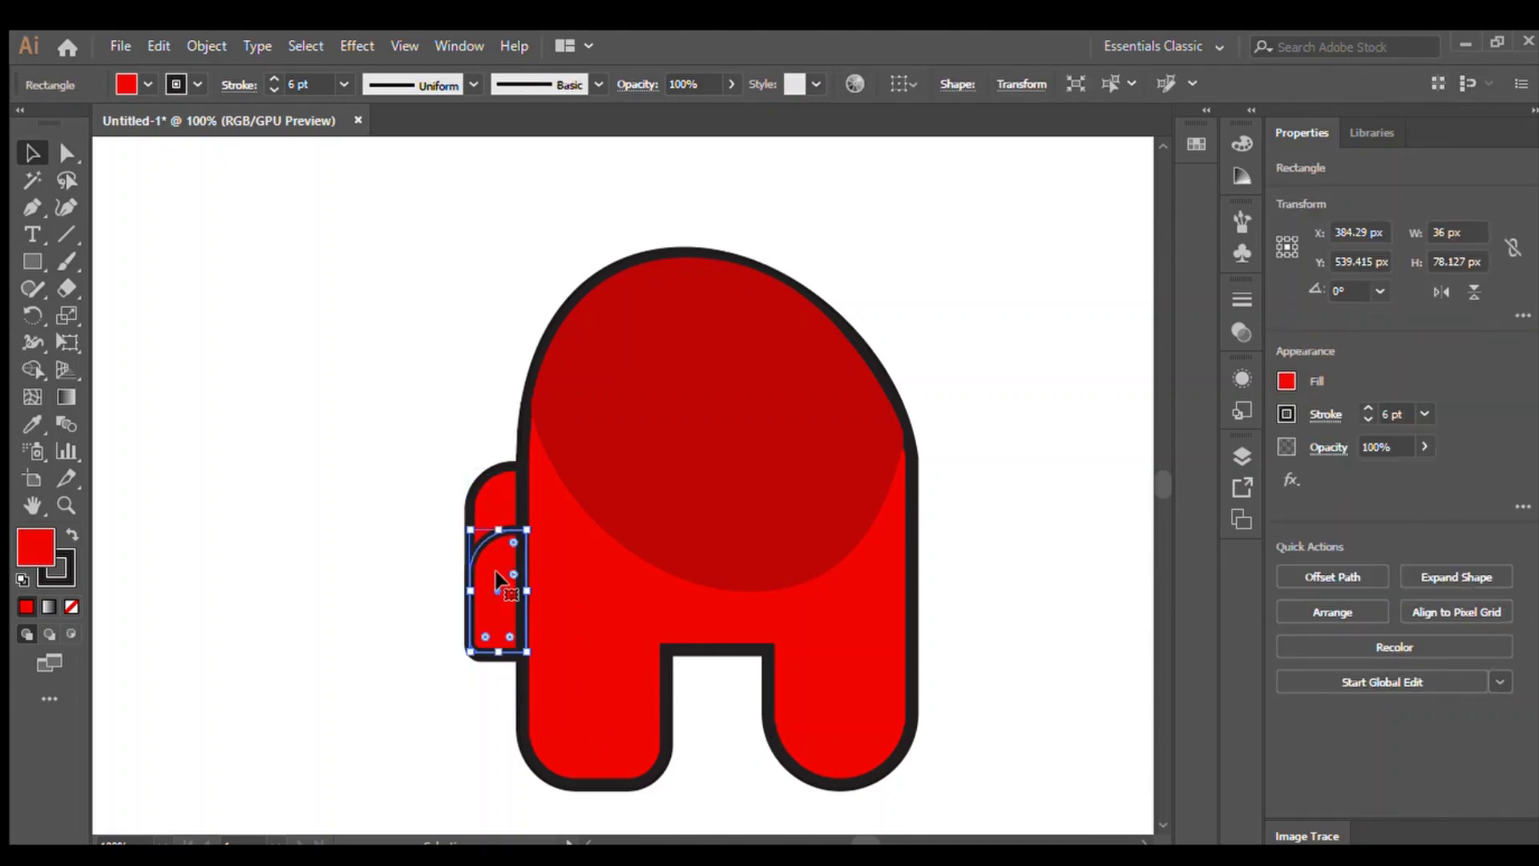
{"action": "left_click", "coordinate": [273, 89]}
{"action": "left_click", "coordinate": [273, 79]}
{"action": "left_click", "coordinate": [273, 89]}
{"action": "left_click", "coordinate": [274, 89]}
{"action": "left_click", "coordinate": [269, 281]}
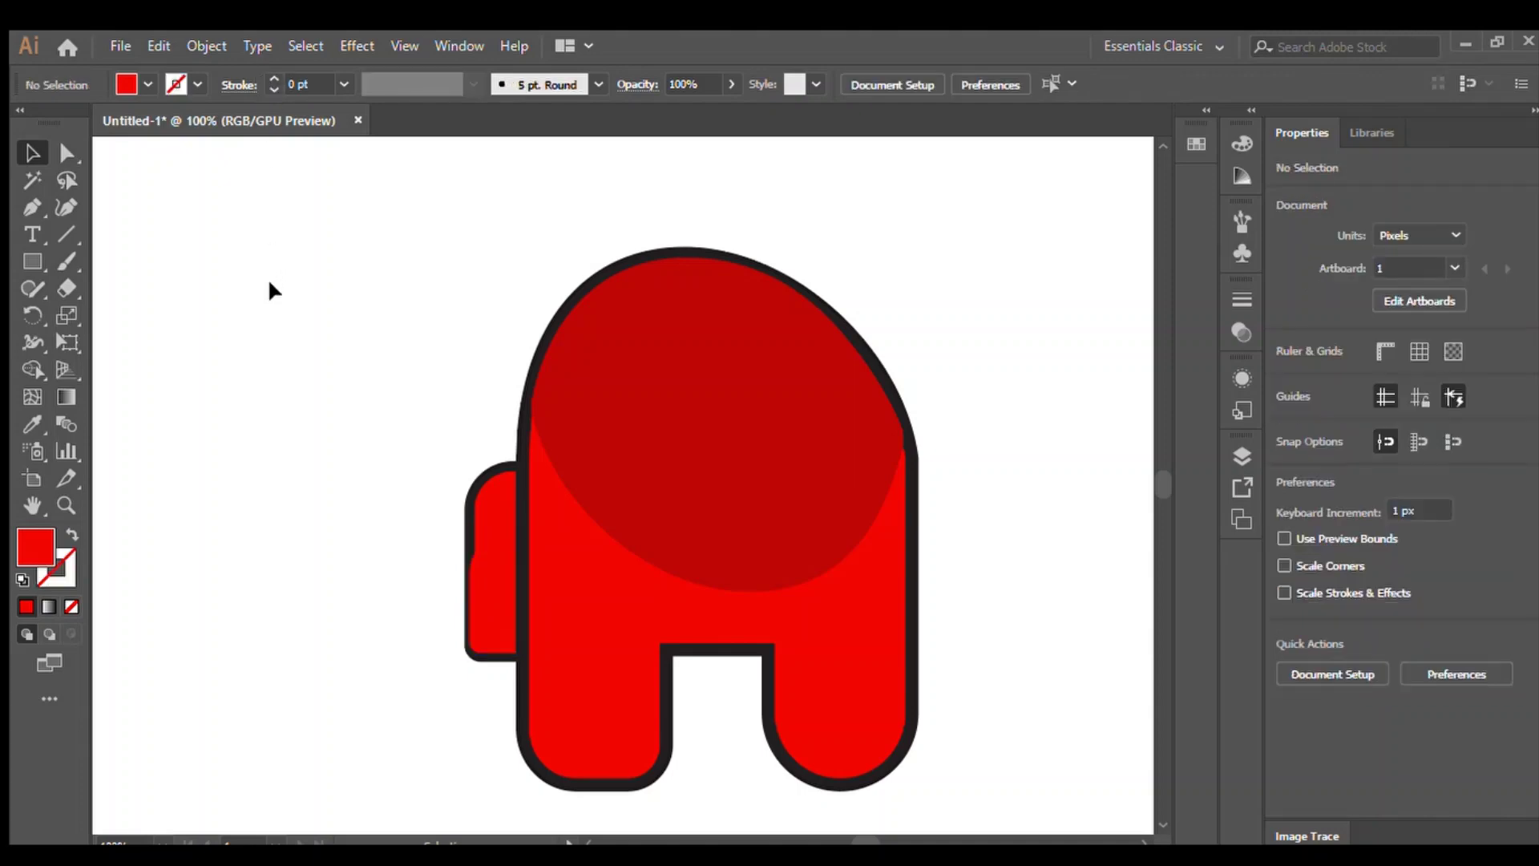
Fill the small backpack copy with the dark red sampled from the body's shading using the Eyedropper
{"action": "left_click", "coordinate": [473, 593]}
{"action": "left_click", "coordinate": [337, 564]}
{"action": "left_click", "coordinate": [492, 584]}
{"action": "left_click", "coordinate": [34, 423]}
{"action": "left_click", "coordinate": [579, 417]}
{"action": "left_click", "coordinate": [33, 155]}
{"action": "left_click", "coordinate": [217, 300]}
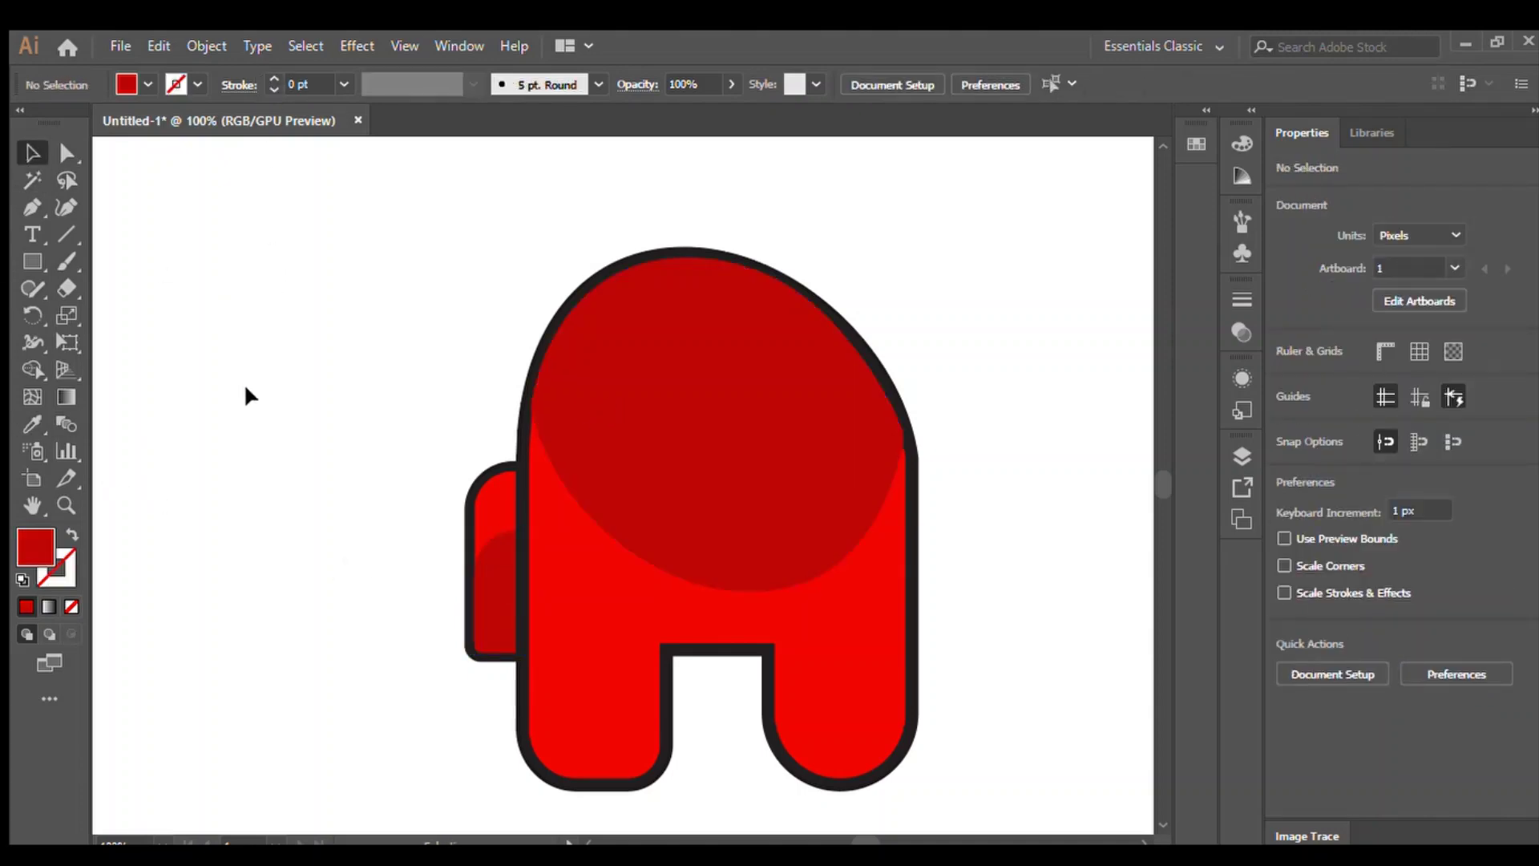
{"action": "left_click", "coordinate": [491, 597]}
{"action": "left_click", "coordinate": [383, 568]}
{"action": "left_click", "coordinate": [497, 613]}
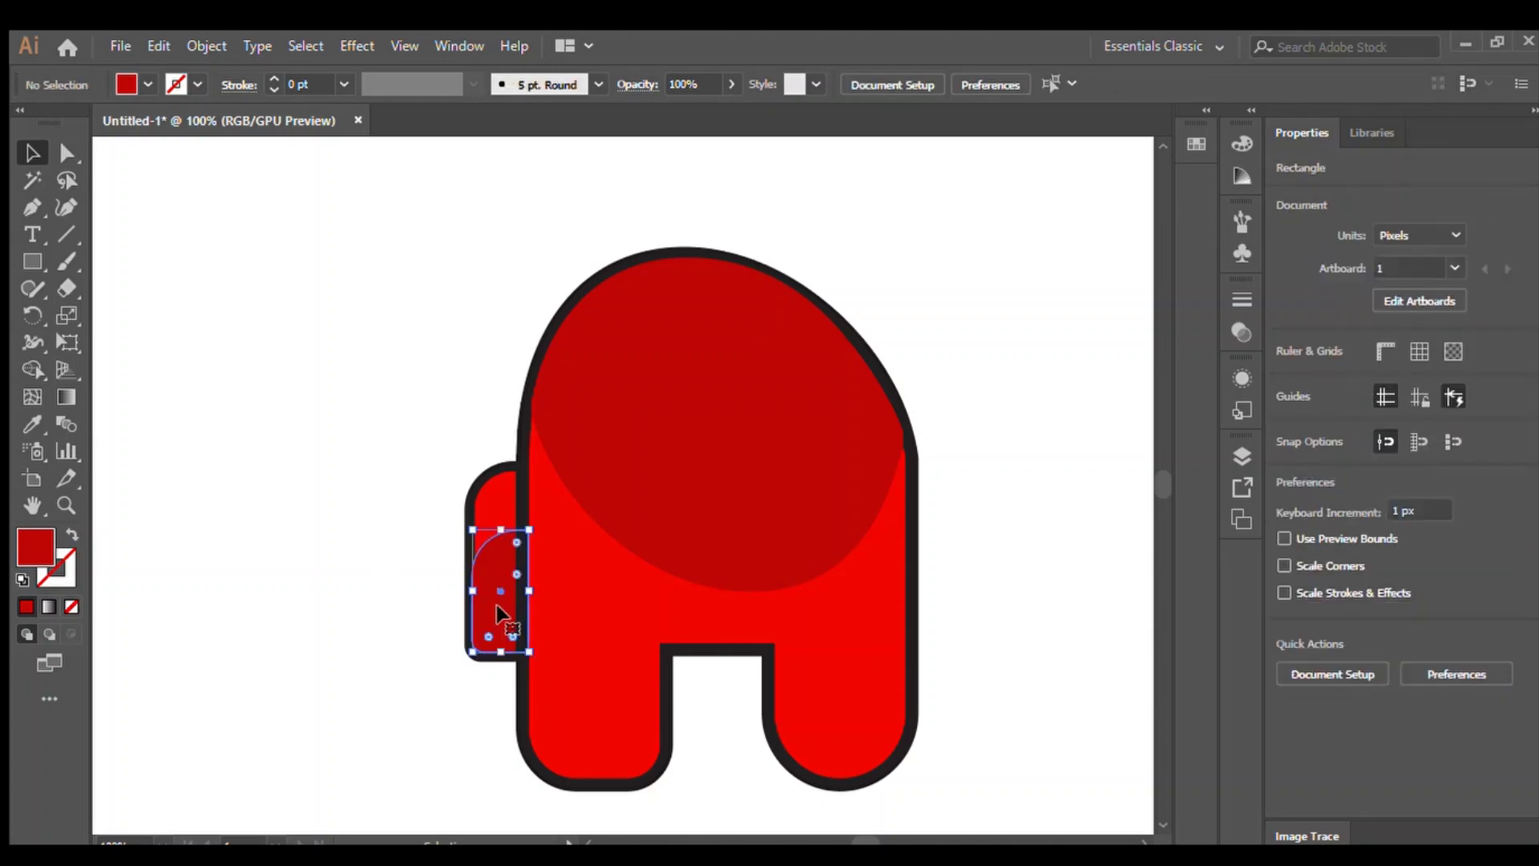
{"action": "left_click", "coordinate": [361, 565]}
Draw a rectangle about 108 by 39 px beside the character for the glasses and fill it with the light blue swatch colour
{"action": "key", "text": "ctrl+minus"}
{"action": "key", "text": "ctrl+minus"}
{"action": "left_click_drag", "start_coordinate": [430, 548], "coordinate": [409, 512]}
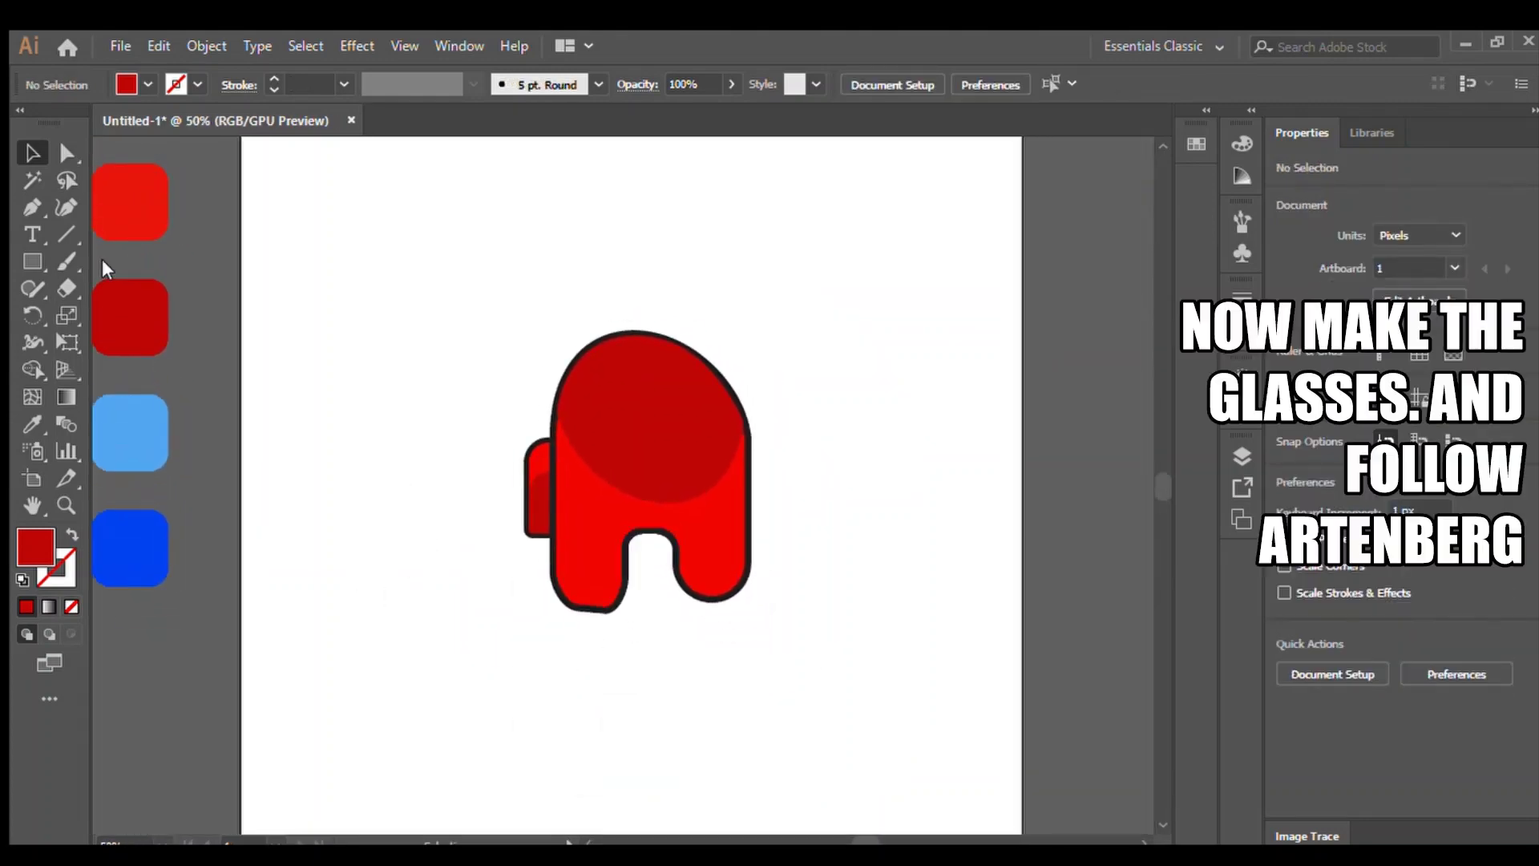
{"action": "left_click", "coordinate": [33, 261]}
{"action": "mouse_move", "coordinate": [355, 365]}
{"action": "left_mouse_down"}
{"action": "mouse_move", "coordinate": [463, 397]}
{"action": "mouse_move", "coordinate": [440, 395]}
{"action": "left_mouse_up"}
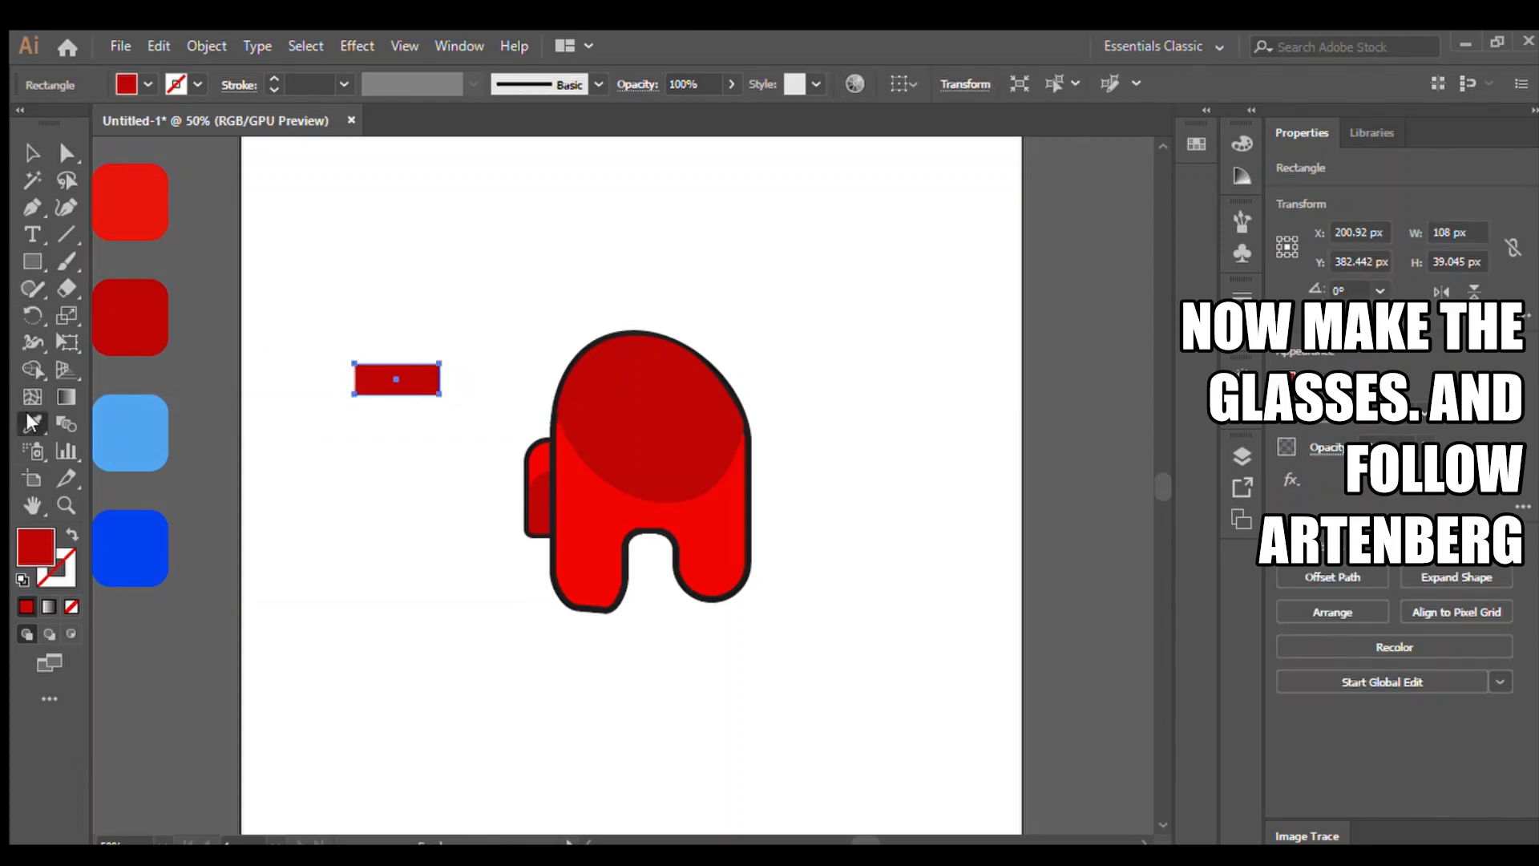
{"action": "left_click", "coordinate": [131, 432]}
{"action": "key", "text": "v"}
Give the light blue rectangle a black 6 pt outline
{"action": "left_click_drag", "start_coordinate": [292, 320], "coordinate": [373, 375]}
{"action": "left_click", "coordinate": [269, 77]}
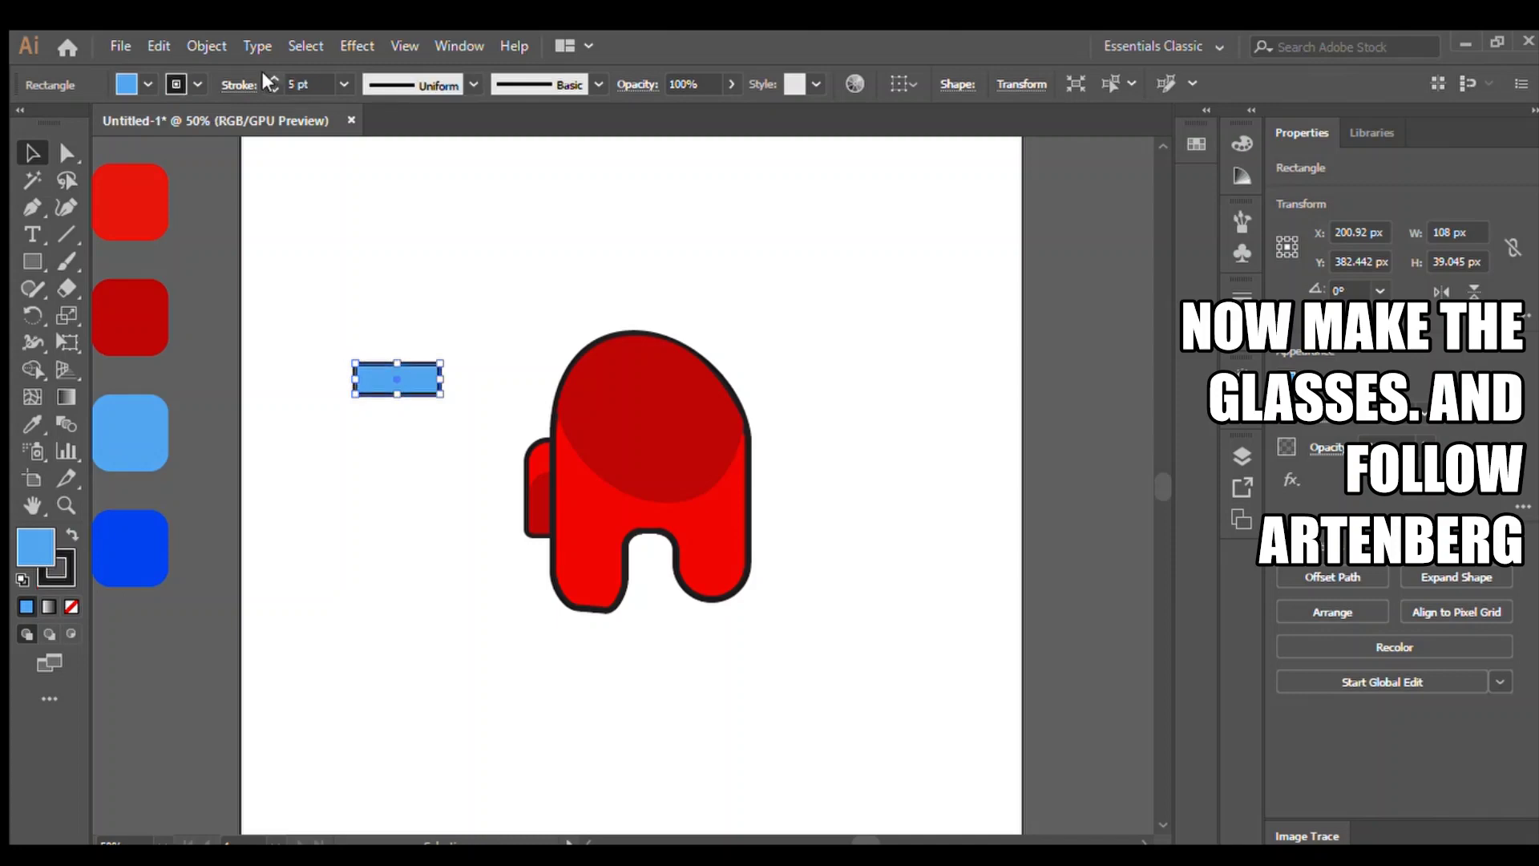
{"action": "left_click", "coordinate": [272, 77]}
{"action": "left_click", "coordinate": [295, 256]}
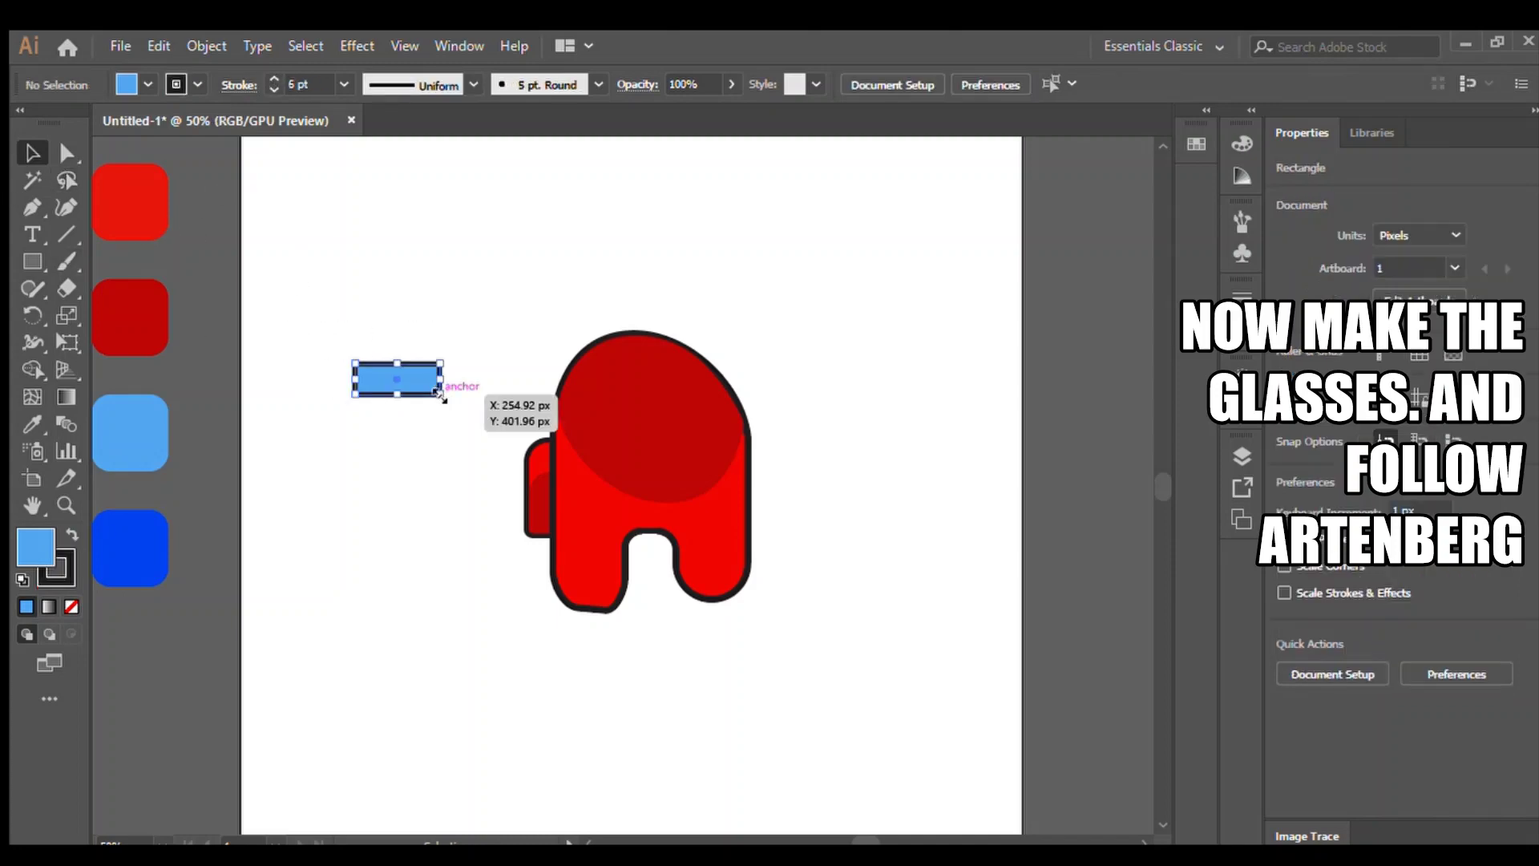
Round the light blue rectangle's corners, enlarge it a little and move it to the right of the character
{"action": "left_click", "coordinate": [396, 378]}
{"action": "left_click", "coordinate": [66, 153]}
{"action": "left_click_drag", "start_coordinate": [423, 379], "coordinate": [838, 367]}
{"action": "left_click", "coordinate": [32, 153]}
Scale the whole red character down slightly, leaving the blue glasses at their size
{"action": "left_click", "coordinate": [256, 426]}
{"action": "left_click", "coordinate": [480, 401]}
{"action": "left_click", "coordinate": [726, 573]}
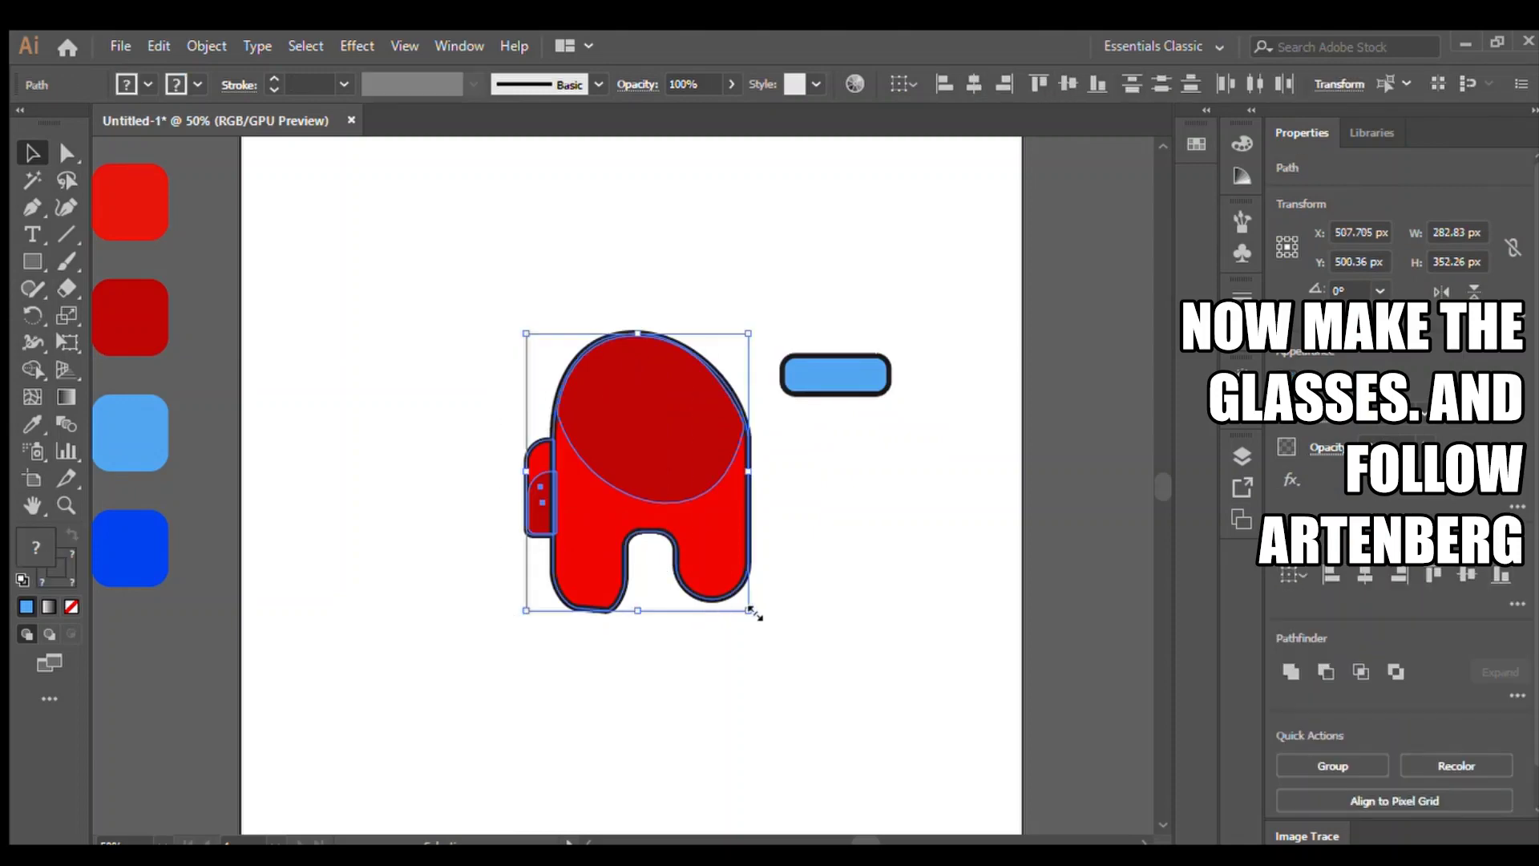
{"action": "left_click_drag", "start_coordinate": [752, 610], "coordinate": [732, 590]}
{"action": "left_click", "coordinate": [761, 433]}
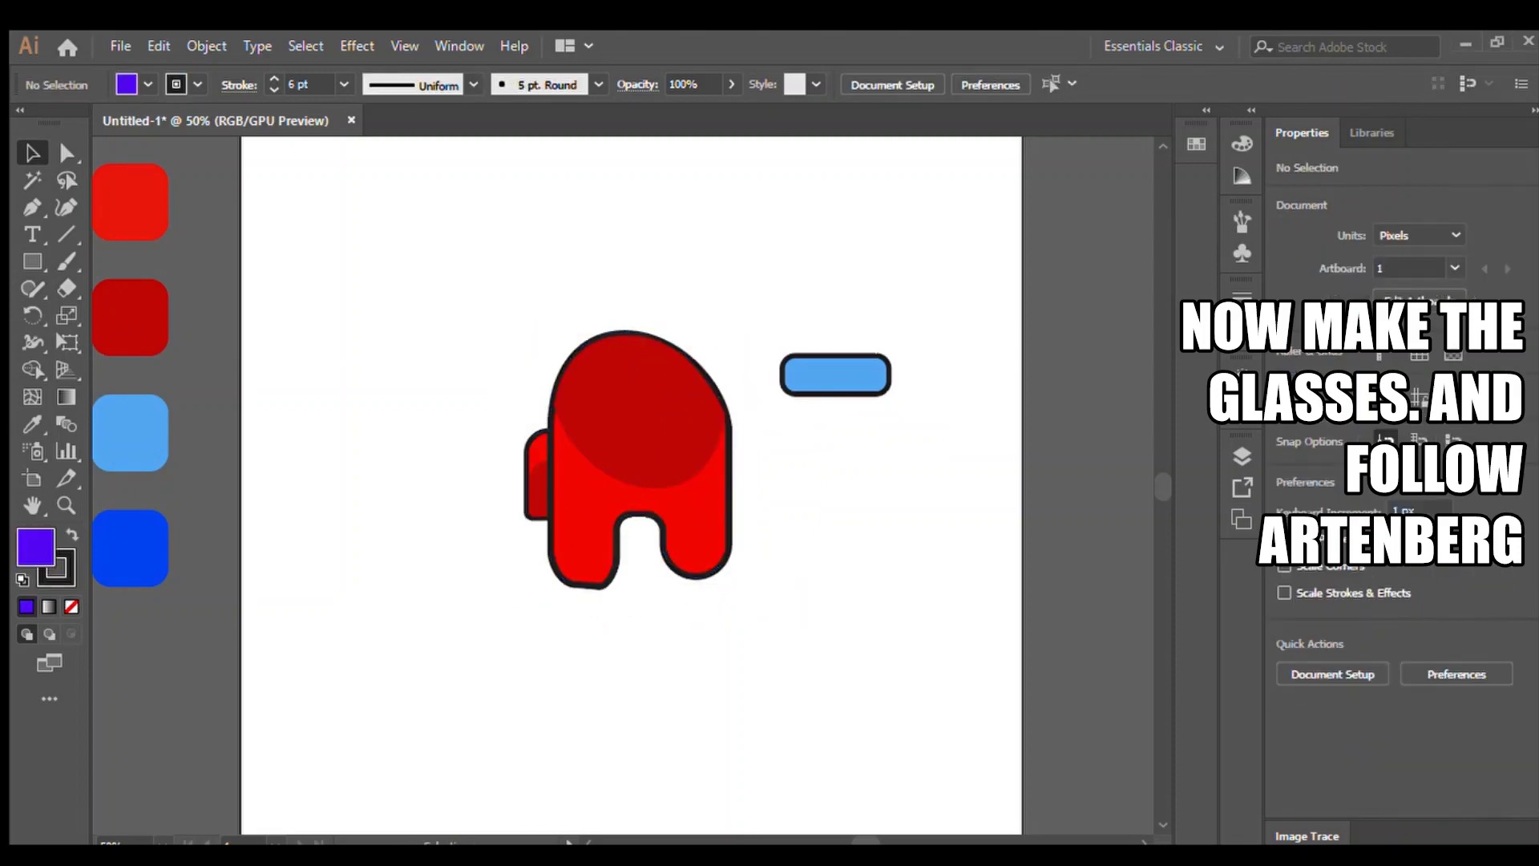
Move the light blue glasses onto the right side of the character's head
{"action": "left_click_drag", "start_coordinate": [836, 394], "coordinate": [623, 385]}
{"action": "left_click", "coordinate": [822, 432]}
{"action": "left_click", "coordinate": [810, 479]}
Round only the glasses' upper-right corner more strongly using the Direct Selection tool
{"action": "key", "text": "a"}
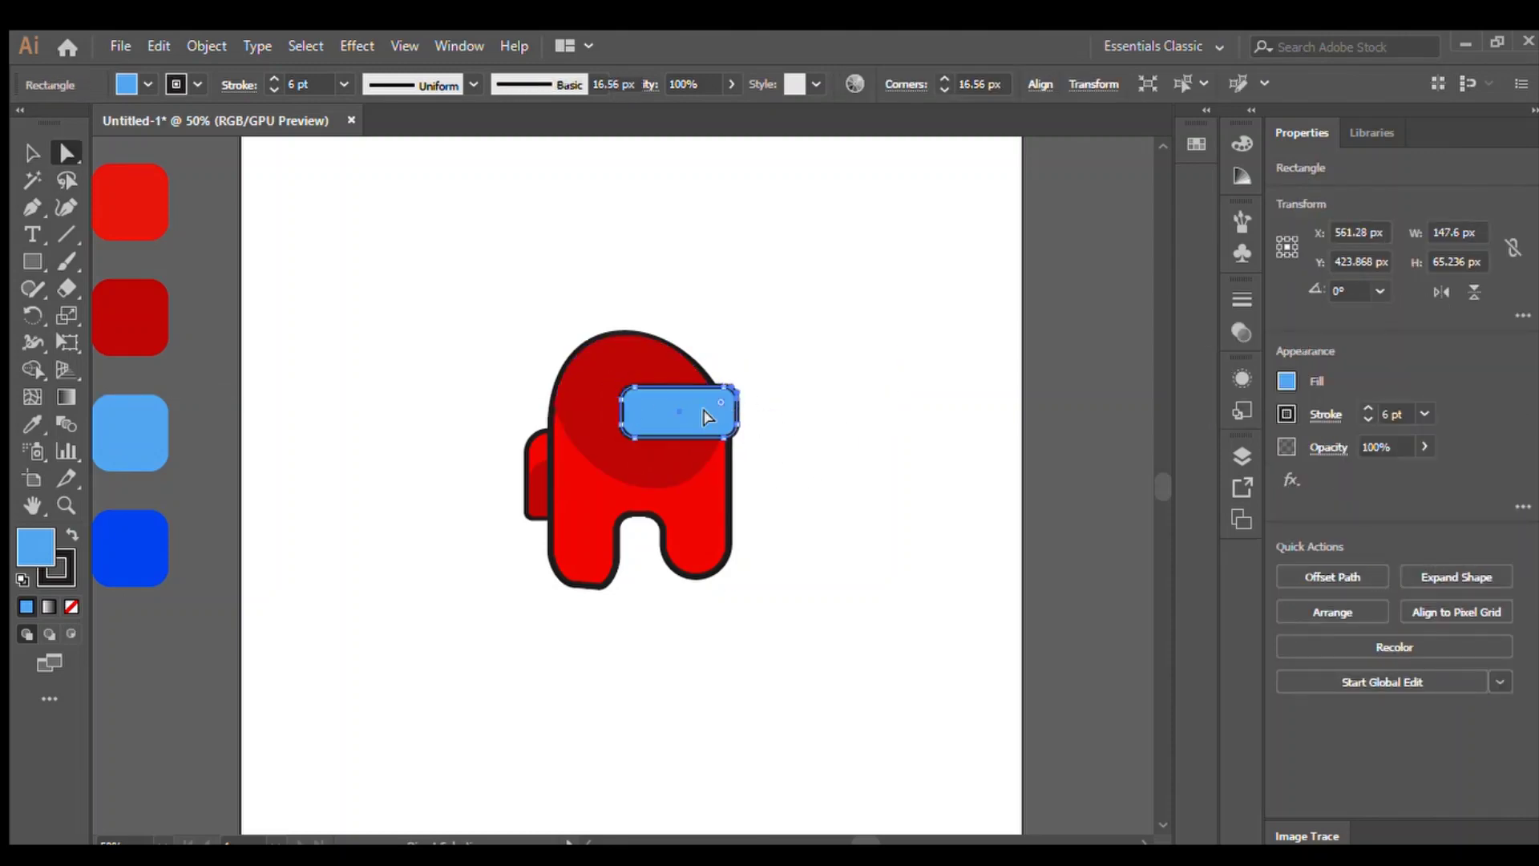
{"action": "left_click", "coordinate": [718, 404]}
{"action": "mouse_move", "coordinate": [718, 404]}
{"action": "left_mouse_down"}
{"action": "mouse_move", "coordinate": [705, 396]}
{"action": "mouse_move", "coordinate": [695, 415]}
{"action": "mouse_move", "coordinate": [724, 425]}
{"action": "mouse_move", "coordinate": [705, 416]}
{"action": "left_mouse_up"}
{"action": "left_click", "coordinate": [451, 371]}
{"action": "left_click", "coordinate": [710, 415]}
{"action": "left_click", "coordinate": [185, 245]}
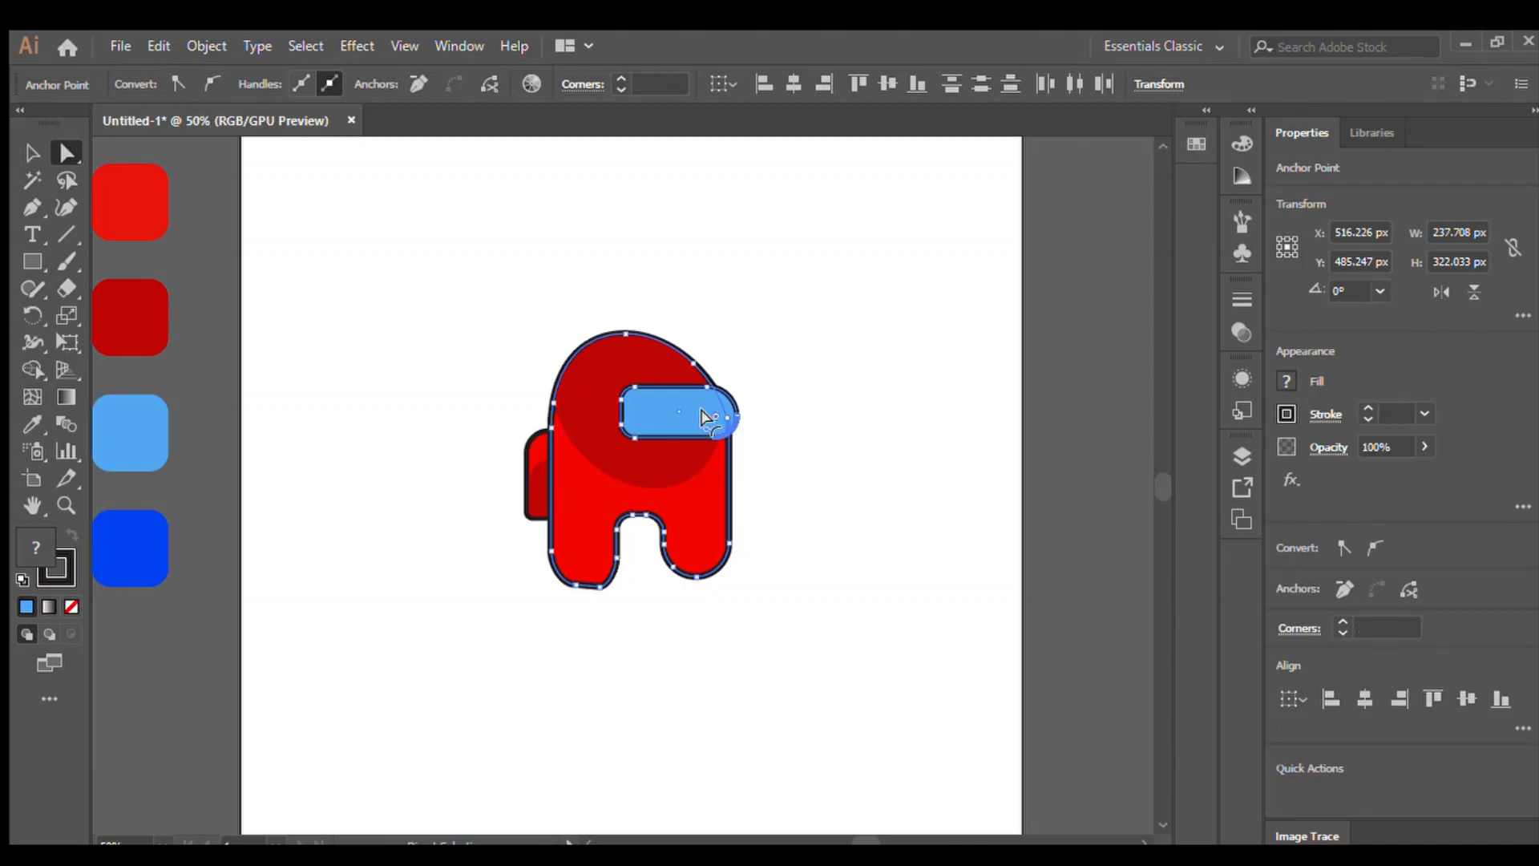
{"action": "left_click", "coordinate": [788, 450]}
Nudge the glasses a few pixels to the left on the head
{"action": "left_click", "coordinate": [662, 413]}
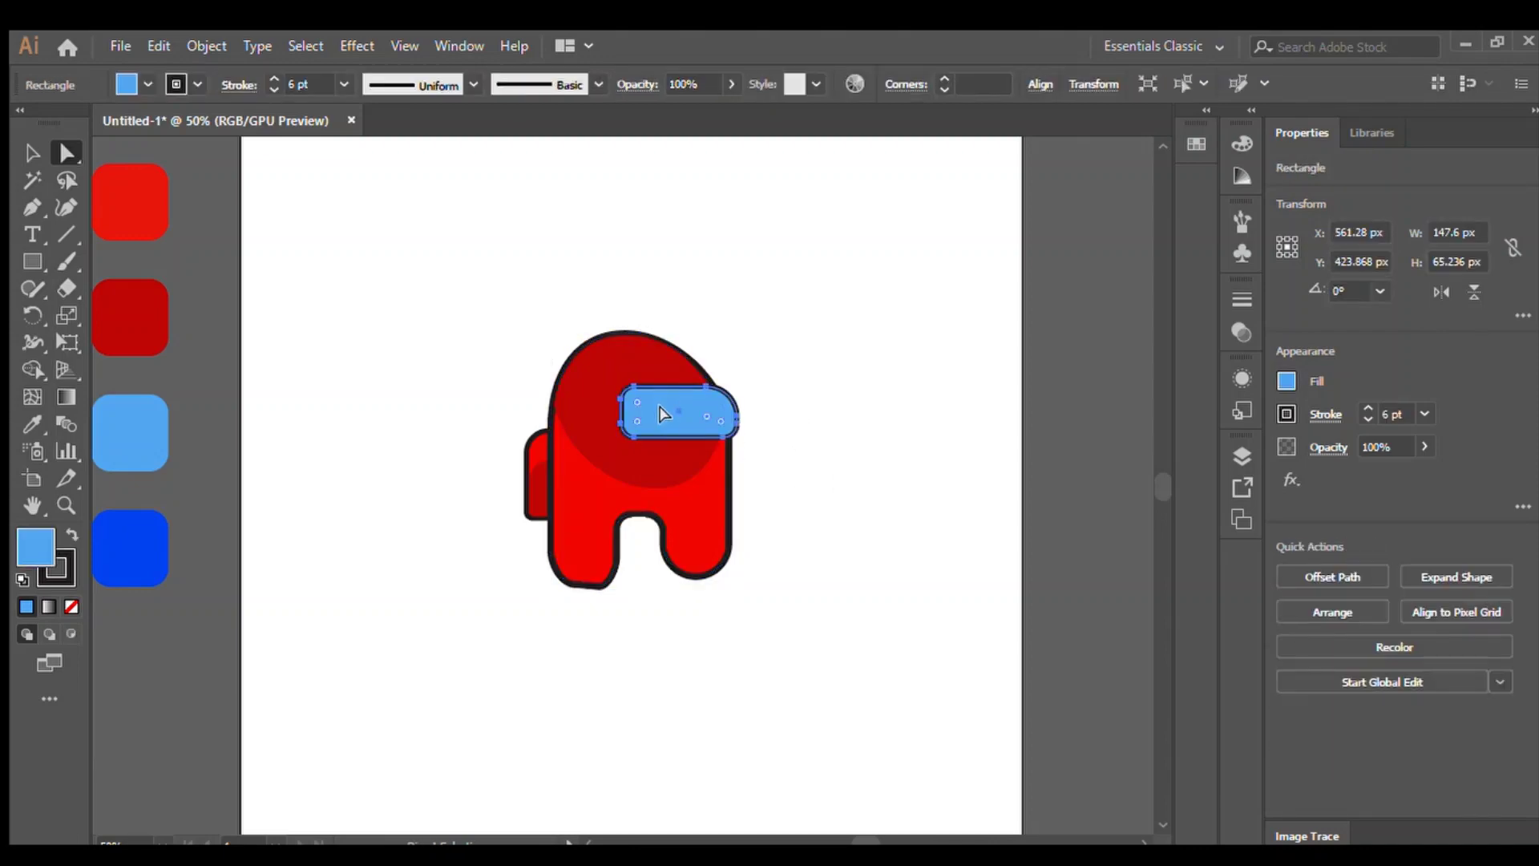
{"action": "left_click", "coordinate": [825, 401]}
{"action": "left_click", "coordinate": [677, 419]}
{"action": "key", "text": "Right"}
{"action": "key", "text": "Right"}
{"action": "key", "text": "Right"}
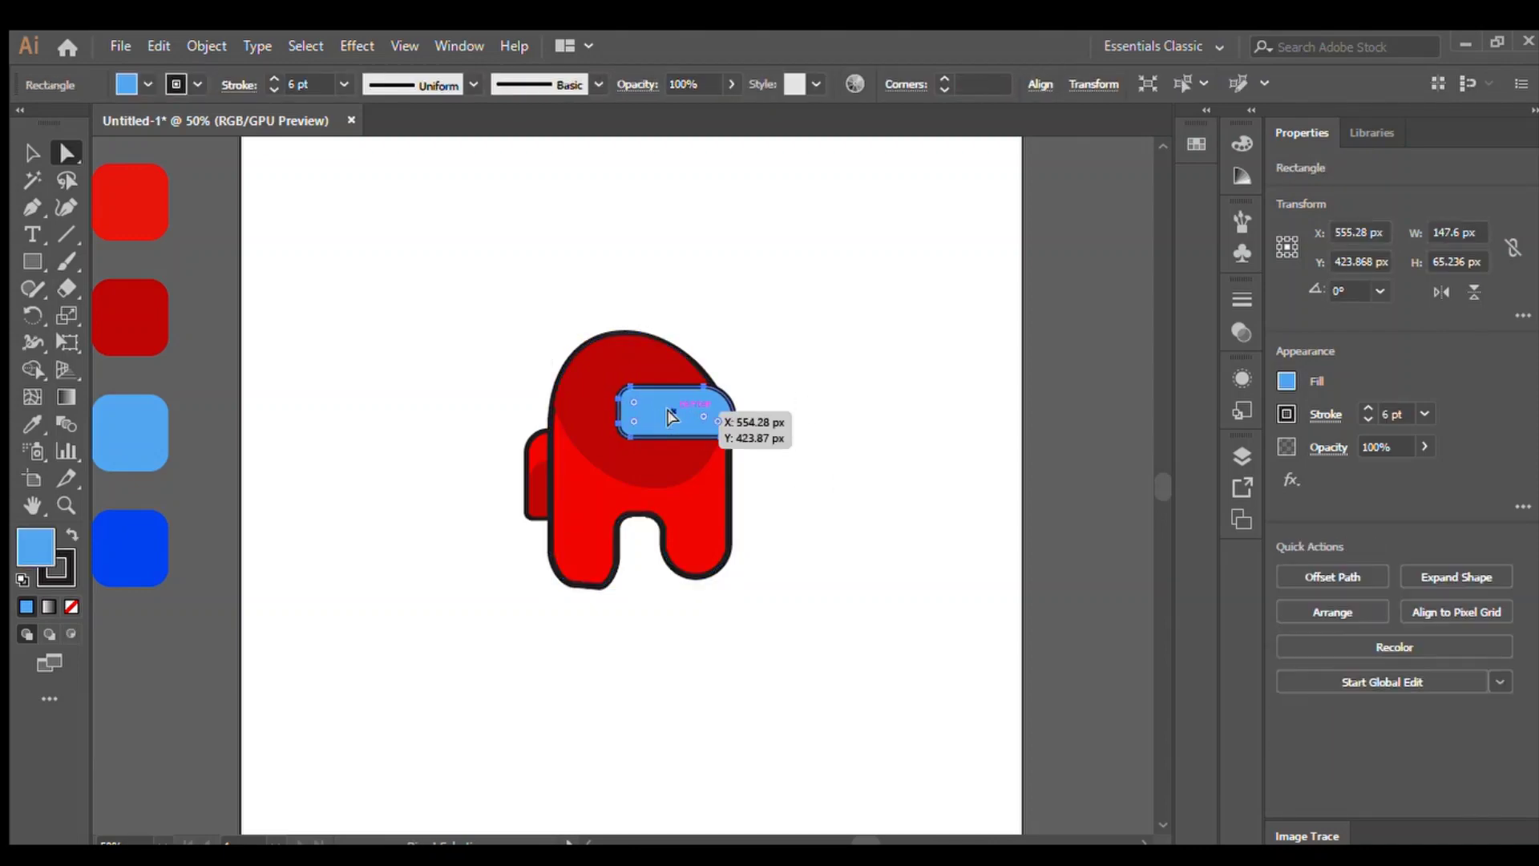
{"action": "left_click", "coordinate": [813, 386]}
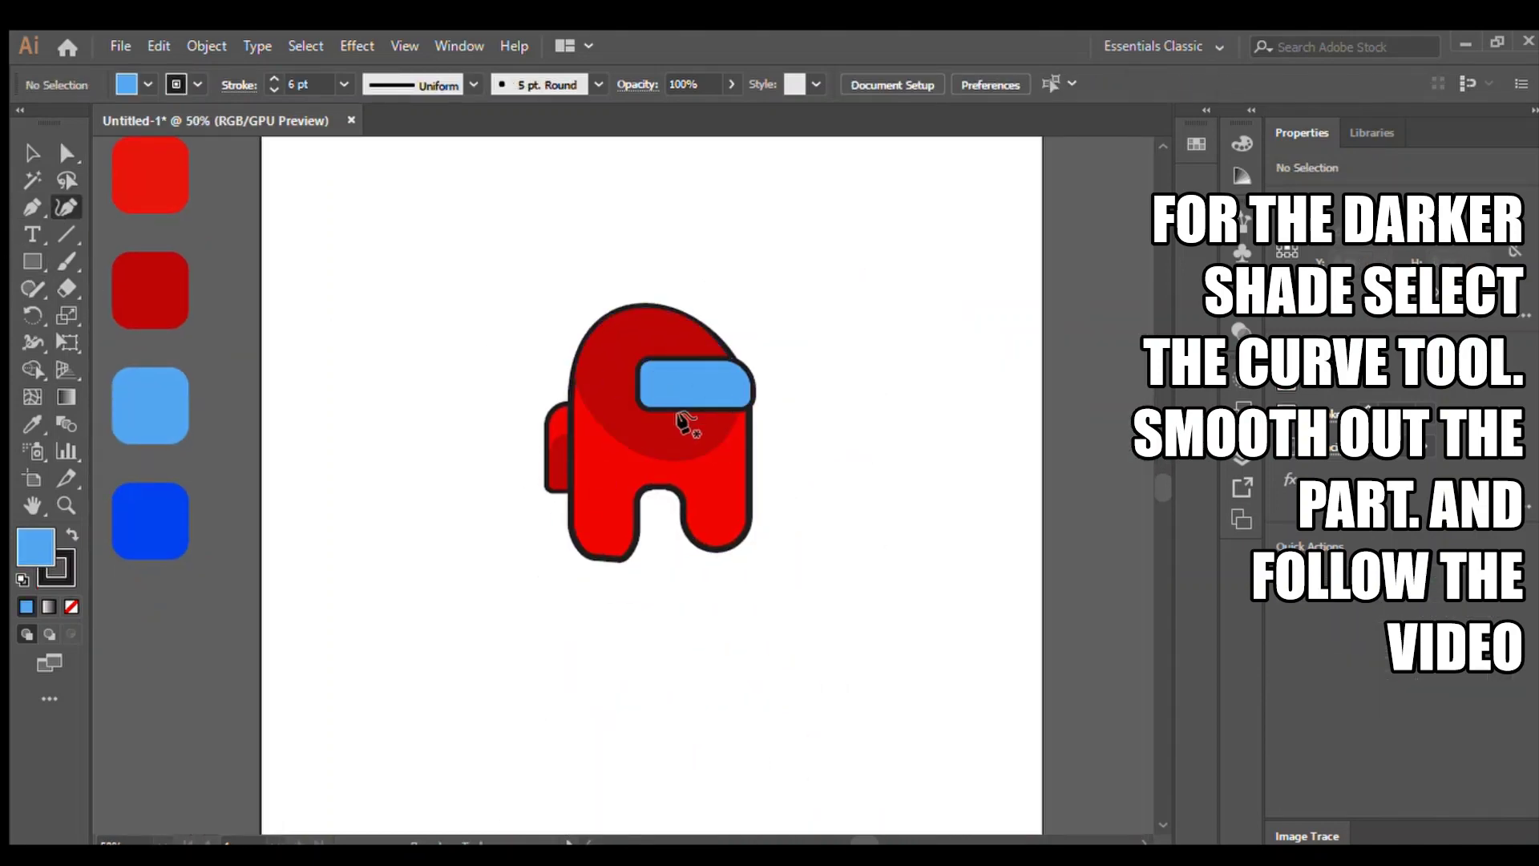
{"action": "key", "text": "ctrl+equal"}
{"action": "key", "text": "ctrl+equal"}
{"action": "key", "text": "ctrl+equal"}
{"action": "left_click_drag", "start_coordinate": [515, 322], "coordinate": [356, 548]}
{"action": "left_click", "coordinate": [509, 406]}
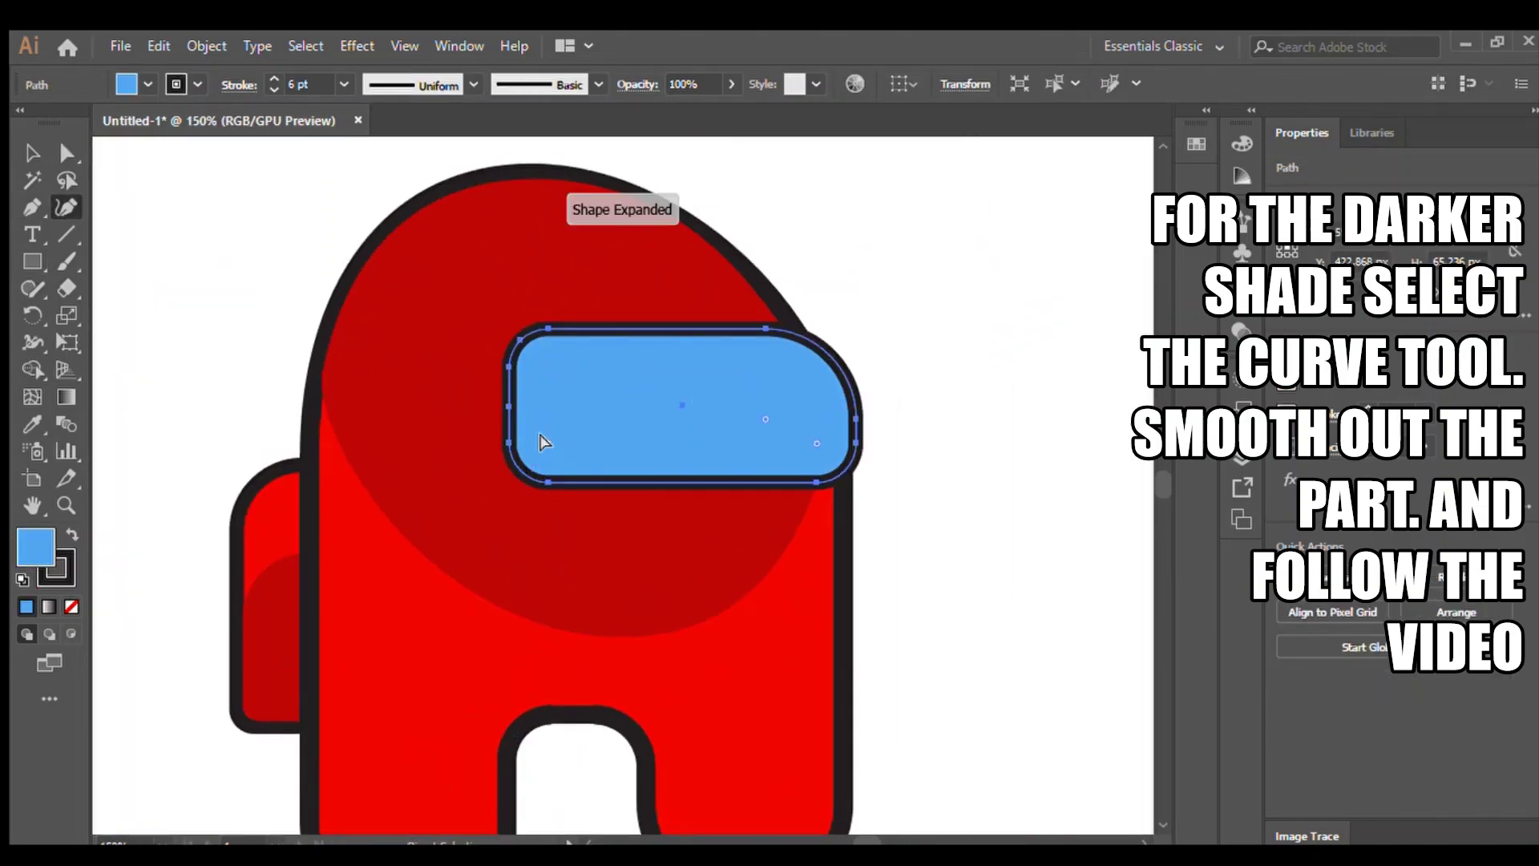
{"action": "key", "text": "ctrl+shift+a"}
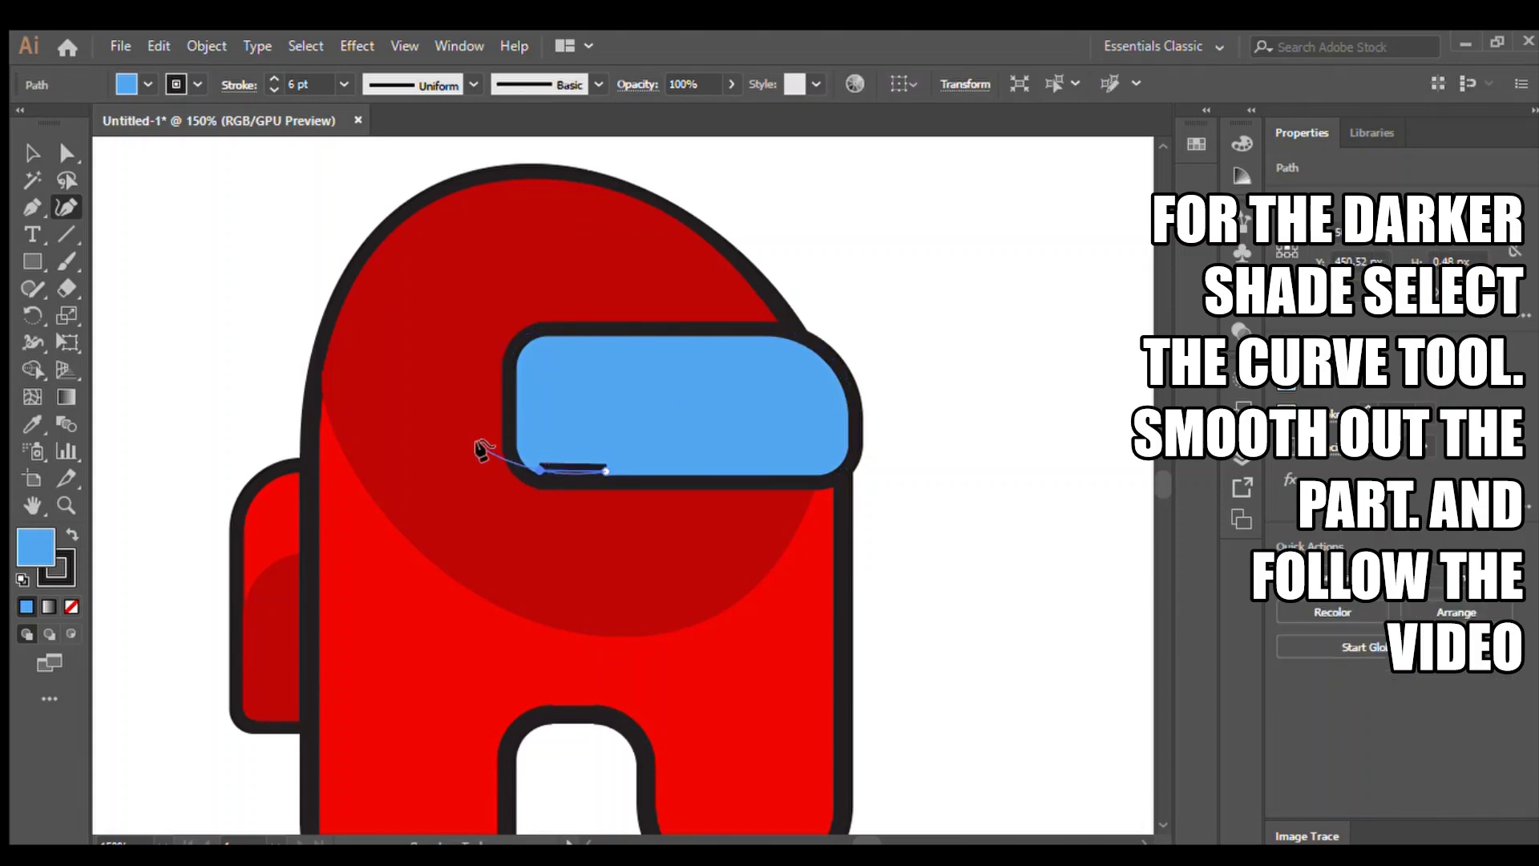
{"action": "left_click", "coordinate": [516, 391]}
{"action": "left_click", "coordinate": [590, 375]}
{"action": "left_click", "coordinate": [686, 382]}
{"action": "key", "text": "ctrl+z"}
{"action": "key", "text": "ctrl+z"}
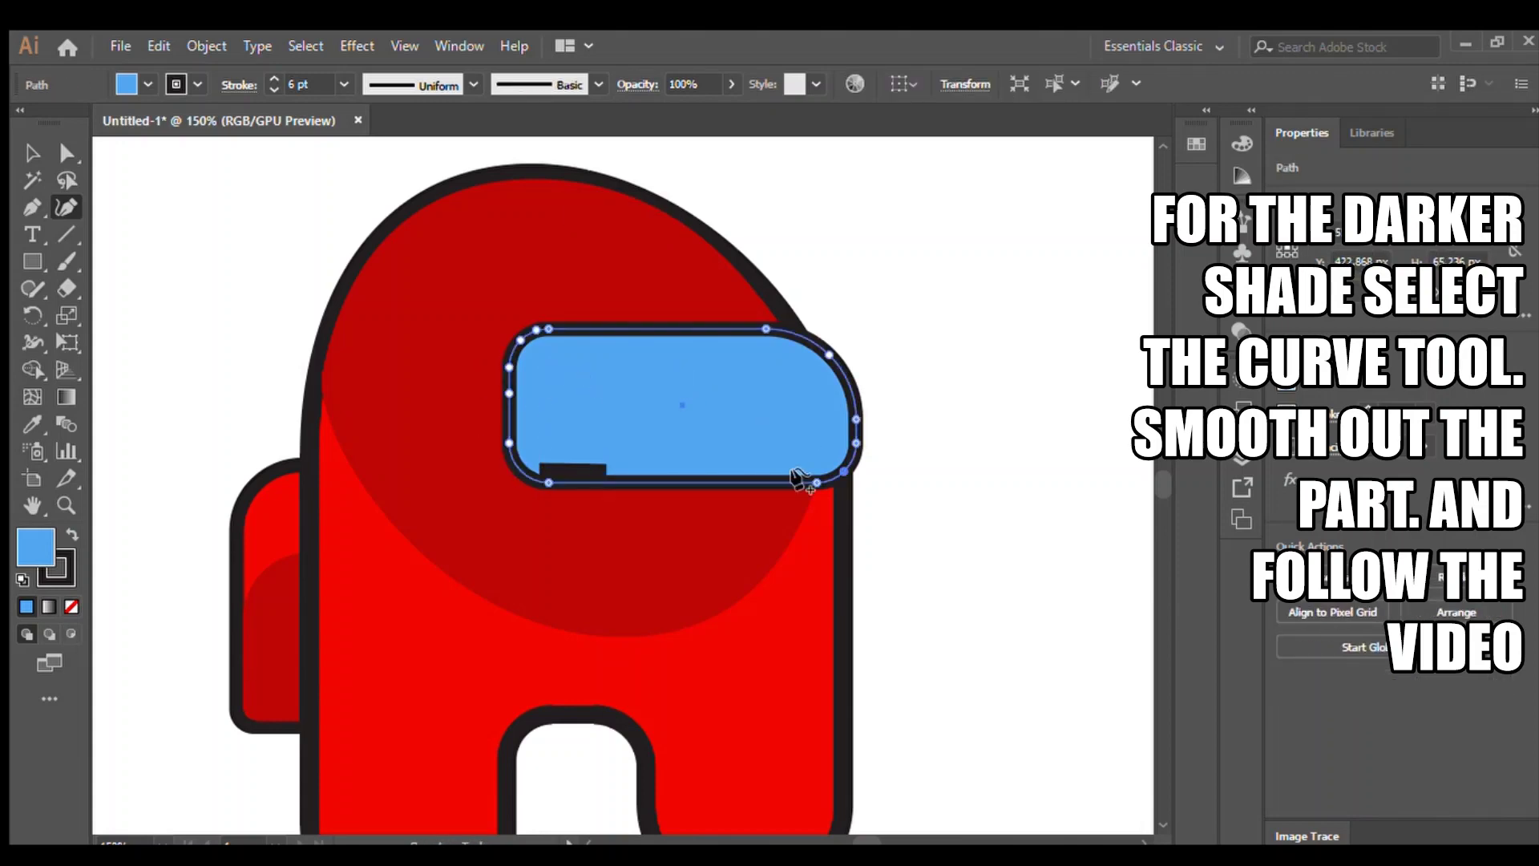
Draw a closed curved shape about 42 px high over the glasses' lower part with the Curvature tool, extending past their right edge
{"action": "left_click", "coordinate": [933, 442]}
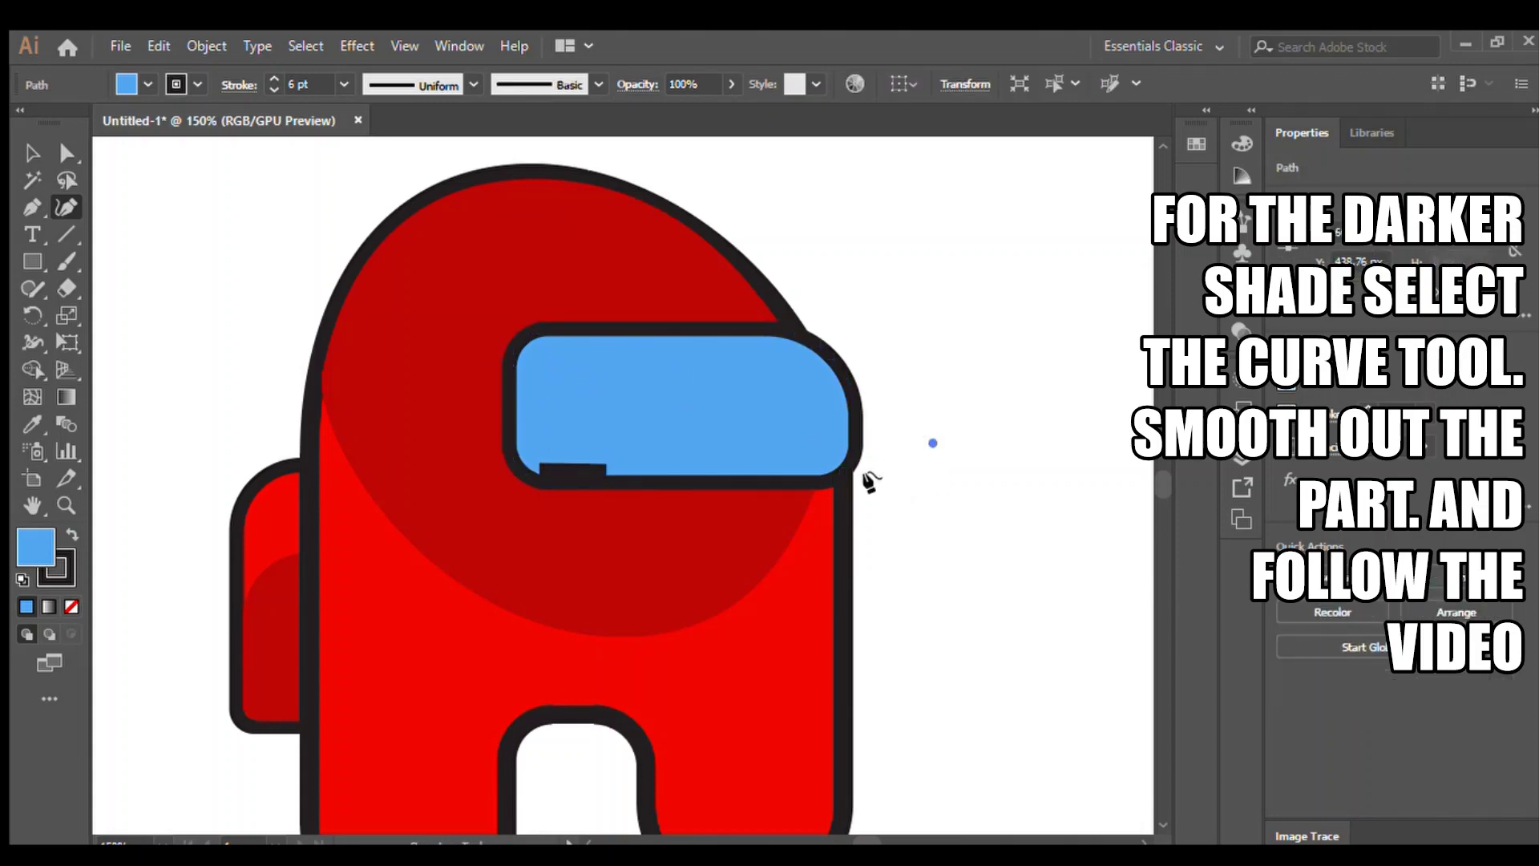
{"action": "left_click", "coordinate": [664, 477]}
{"action": "left_click", "coordinate": [523, 465]}
{"action": "left_click", "coordinate": [609, 410], "text": "ctrl"}
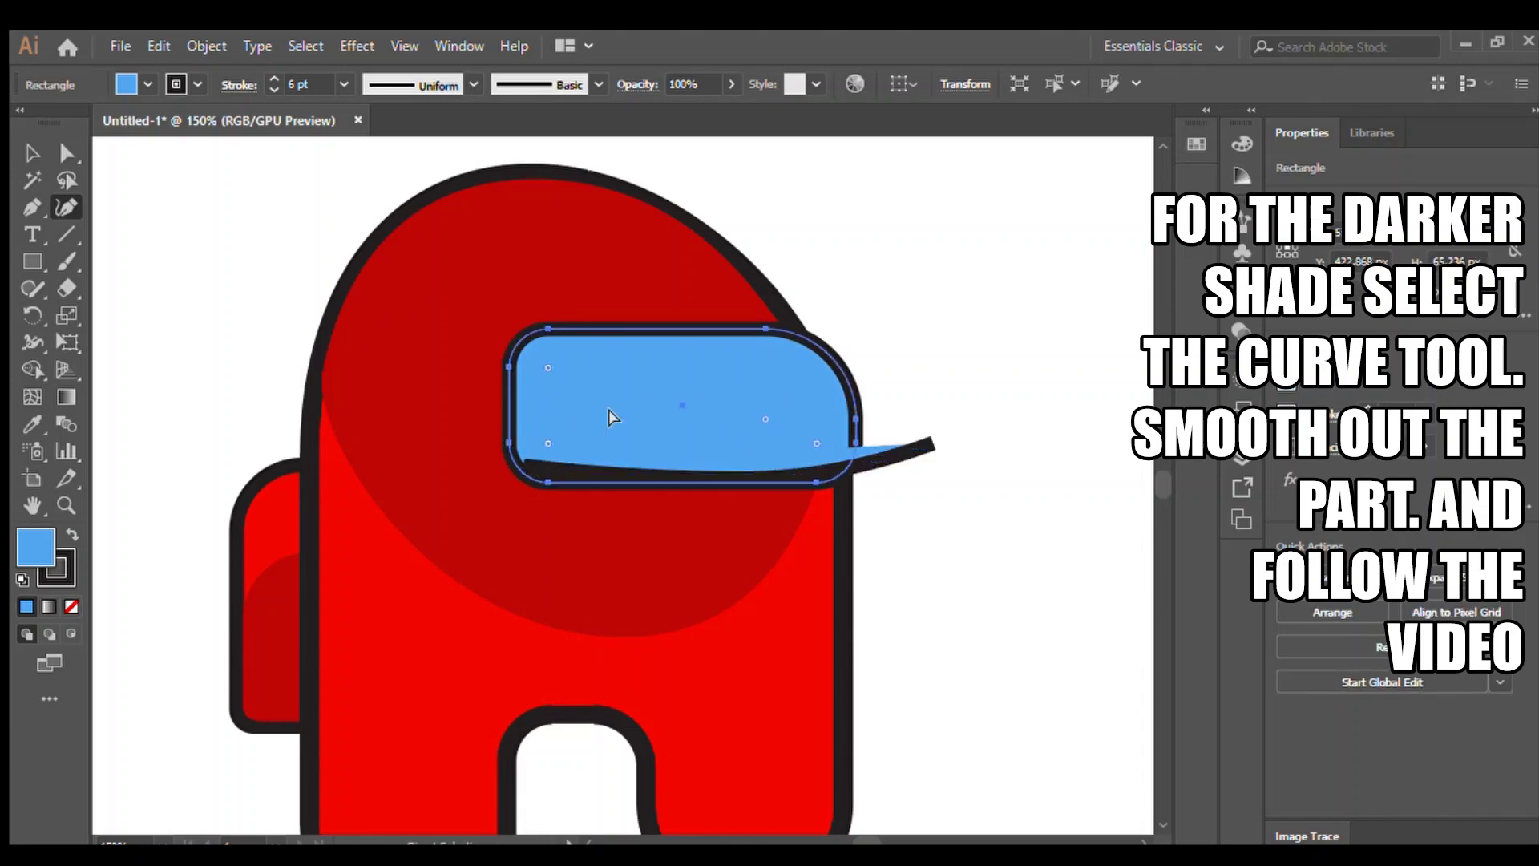
{"action": "left_click", "coordinate": [514, 419]}
{"action": "left_click", "coordinate": [781, 395]}
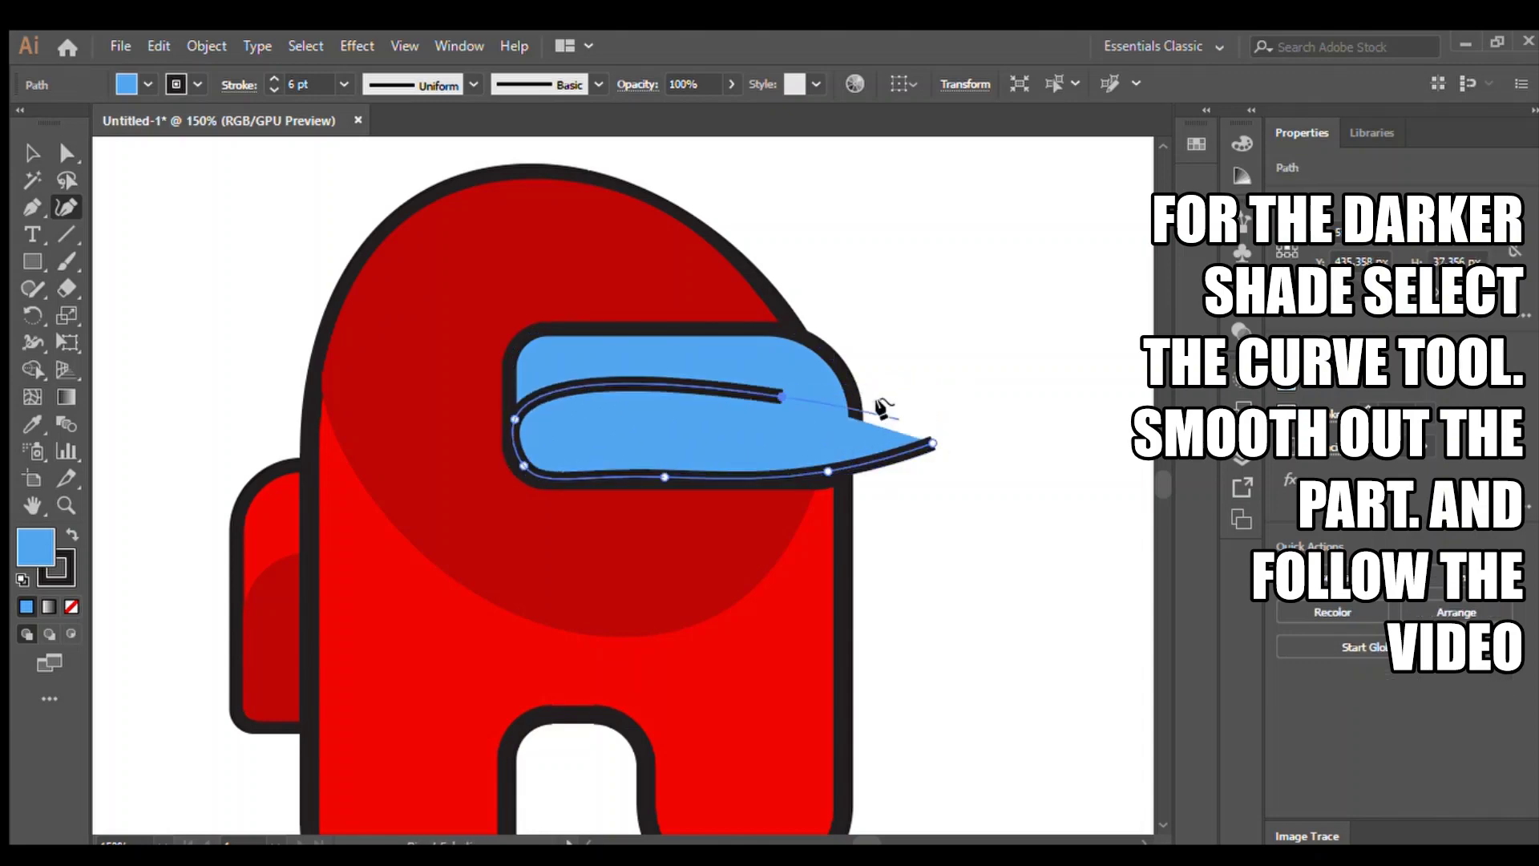
{"action": "left_click", "coordinate": [984, 449]}
{"action": "left_click", "coordinate": [932, 443]}
Fill the curved shape on the glasses with dark blue and remove its black outline
{"action": "left_click", "coordinate": [32, 153]}
{"action": "left_click", "coordinate": [200, 232]}
{"action": "left_click", "coordinate": [630, 418]}
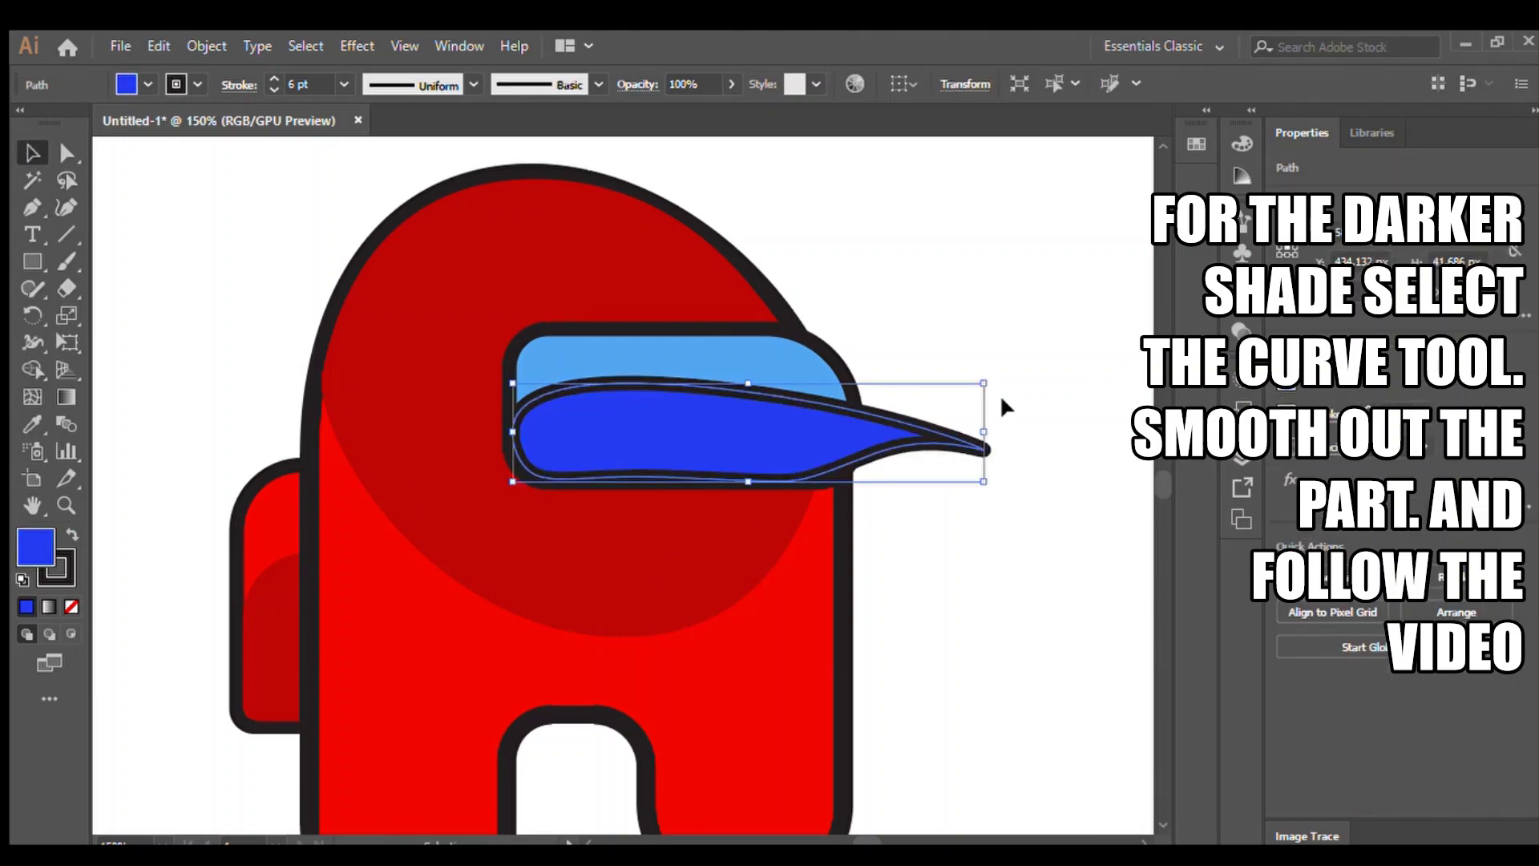
{"action": "left_click", "coordinate": [274, 89]}
{"action": "left_click", "coordinate": [171, 210]}
{"action": "left_click", "coordinate": [698, 412]}
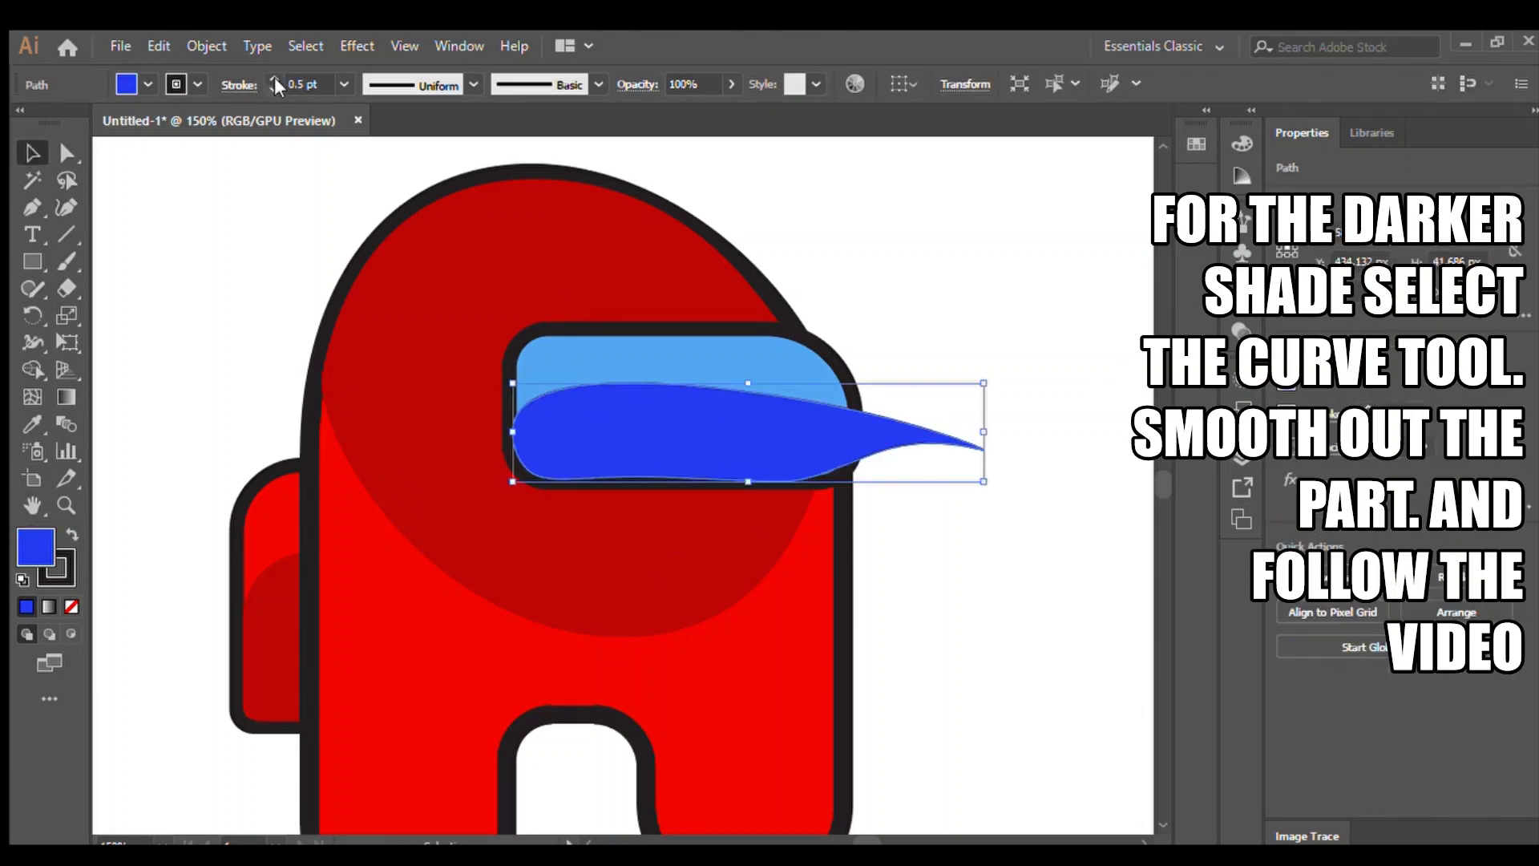
{"action": "left_click", "coordinate": [273, 89]}
{"action": "left_click", "coordinate": [266, 221]}
Trim off the part of the dark blue shape sticking out beyond the glasses with the Shape Builder tool
{"action": "left_click", "coordinate": [694, 416]}
{"action": "mouse_move", "coordinate": [985, 483]}
{"action": "left_mouse_down"}
{"action": "mouse_move", "coordinate": [1002, 477]}
{"action": "mouse_move", "coordinate": [771, 437]}
{"action": "left_mouse_up"}
{"action": "left_click", "coordinate": [1009, 542]}
{"action": "left_click", "coordinate": [33, 369]}
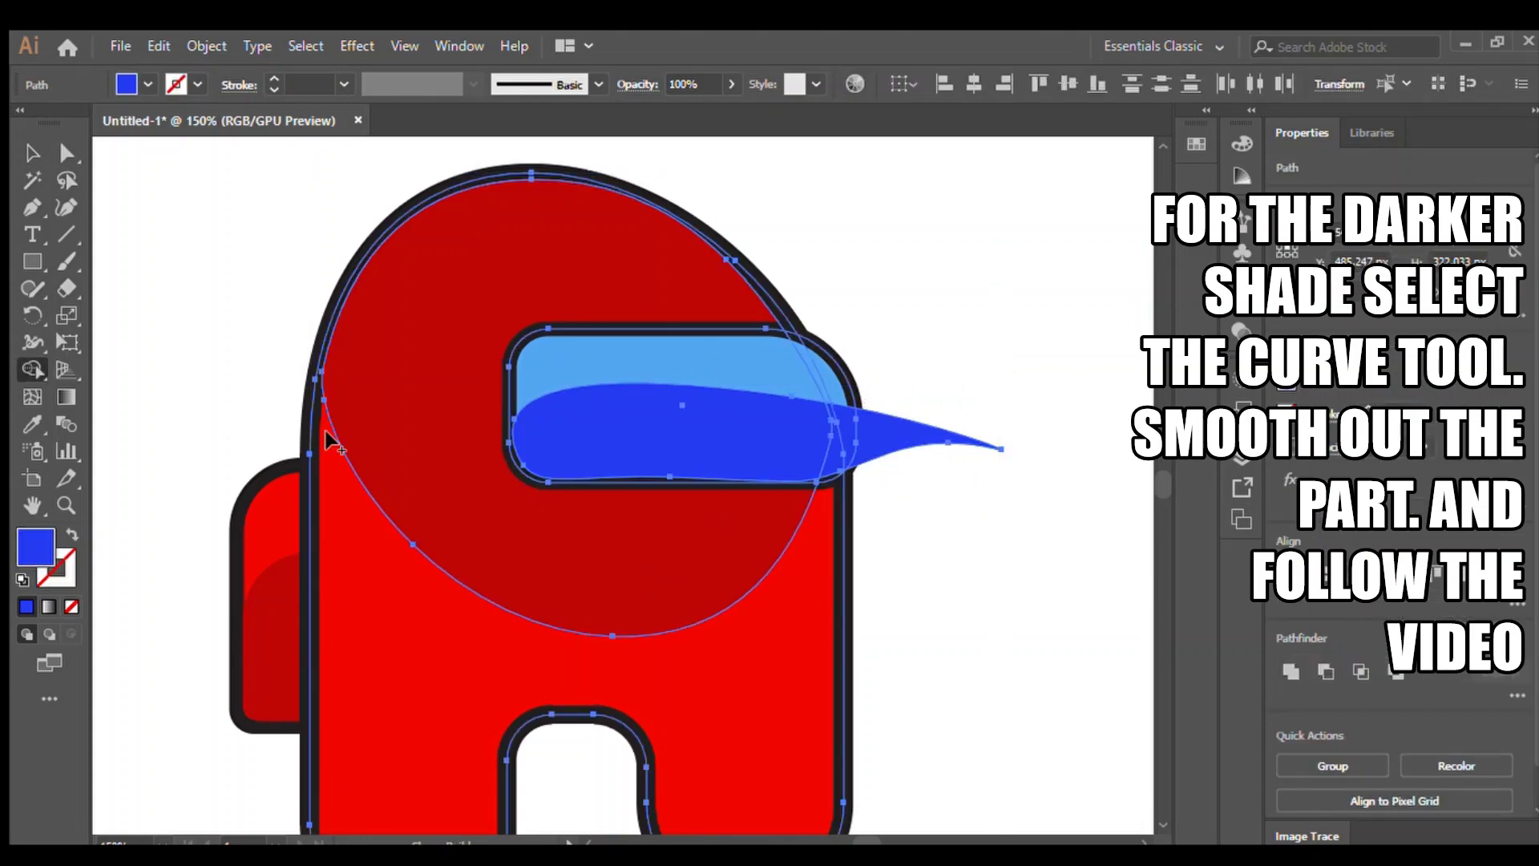
{"action": "left_click", "coordinate": [907, 436], "text": "alt"}
{"action": "left_click", "coordinate": [33, 153]}
{"action": "left_click", "coordinate": [164, 198]}
{"action": "key", "text": "ctrl+minus"}
{"action": "key", "text": "ctrl+minus"}
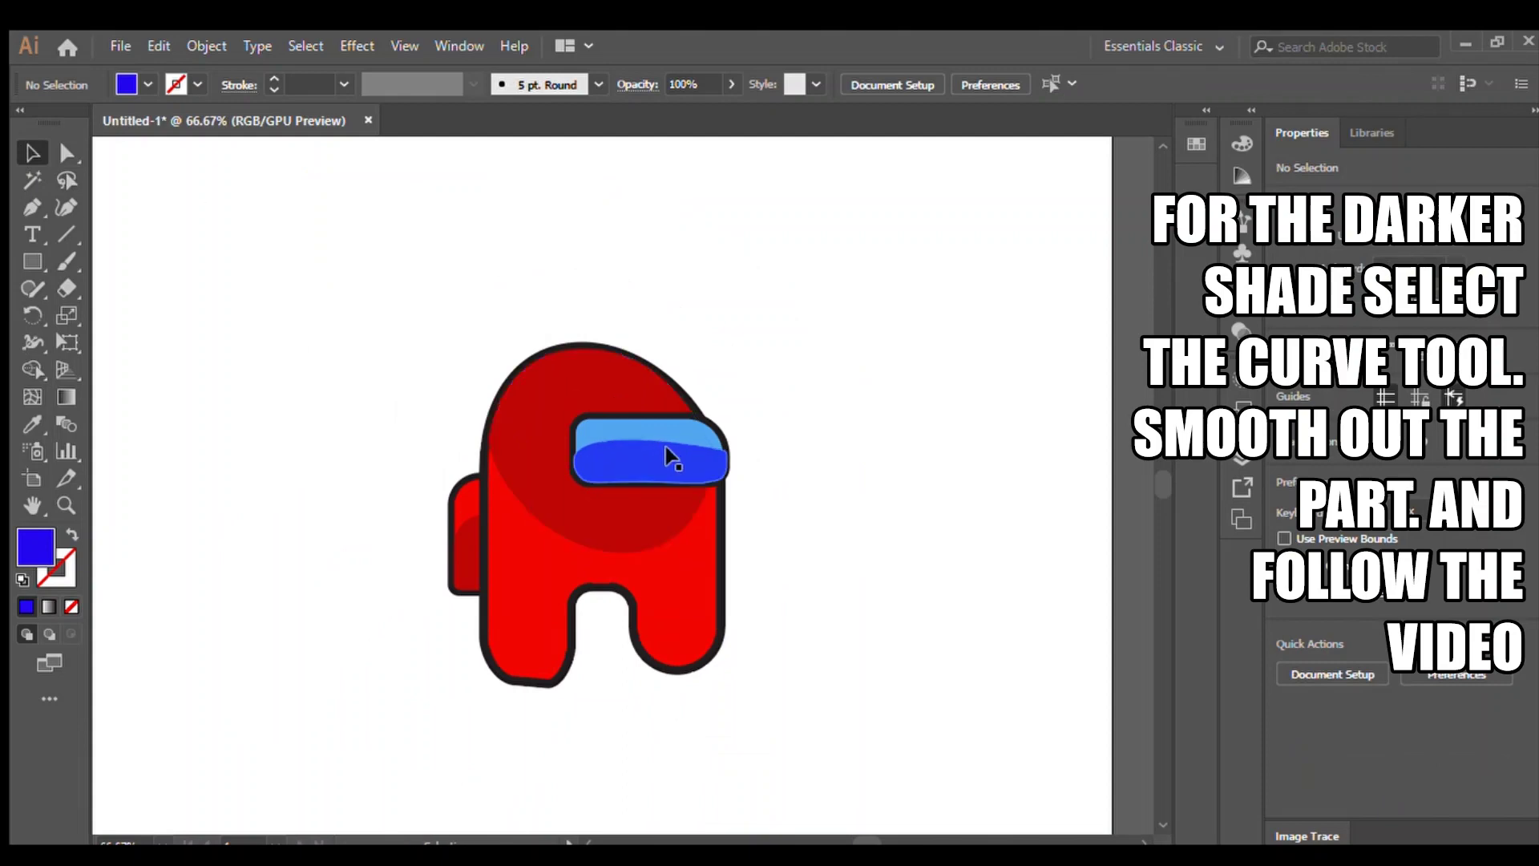
Narrow the dark blue shape slightly from its left side to fit inside the glasses' outline
{"action": "left_click", "coordinate": [666, 447]}
{"action": "key", "text": "ctrl+plus"}
{"action": "key", "text": "ctrl+plus"}
{"action": "key", "text": "ctrl+plus"}
{"action": "key", "text": "ctrl+plus"}
{"action": "left_click_drag", "start_coordinate": [965, 487], "coordinate": [926, 460]}
{"action": "left_click", "coordinate": [67, 153]}
{"action": "left_click", "coordinate": [1093, 399]}
{"action": "left_click", "coordinate": [325, 491]}
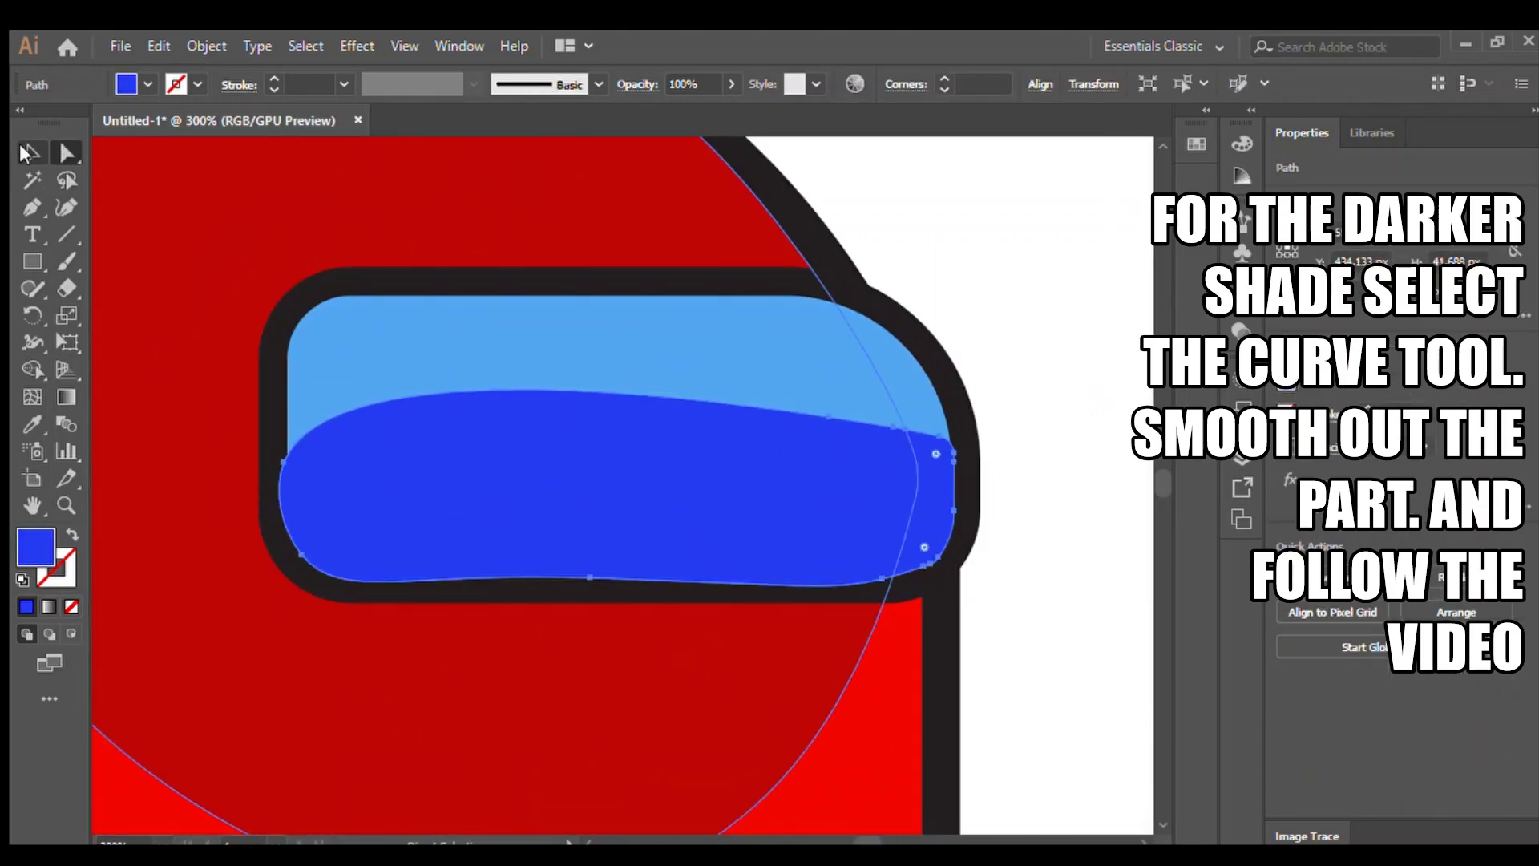
{"action": "left_click", "coordinate": [29, 153]}
{"action": "left_click_drag", "start_coordinate": [279, 488], "coordinate": [285, 488]}
Adjust the dark blue shape's lower-left and upper-right anchor points to follow the contour of the glasses
{"action": "left_click", "coordinate": [68, 153]}
{"action": "left_click_drag", "start_coordinate": [304, 555], "coordinate": [305, 558]}
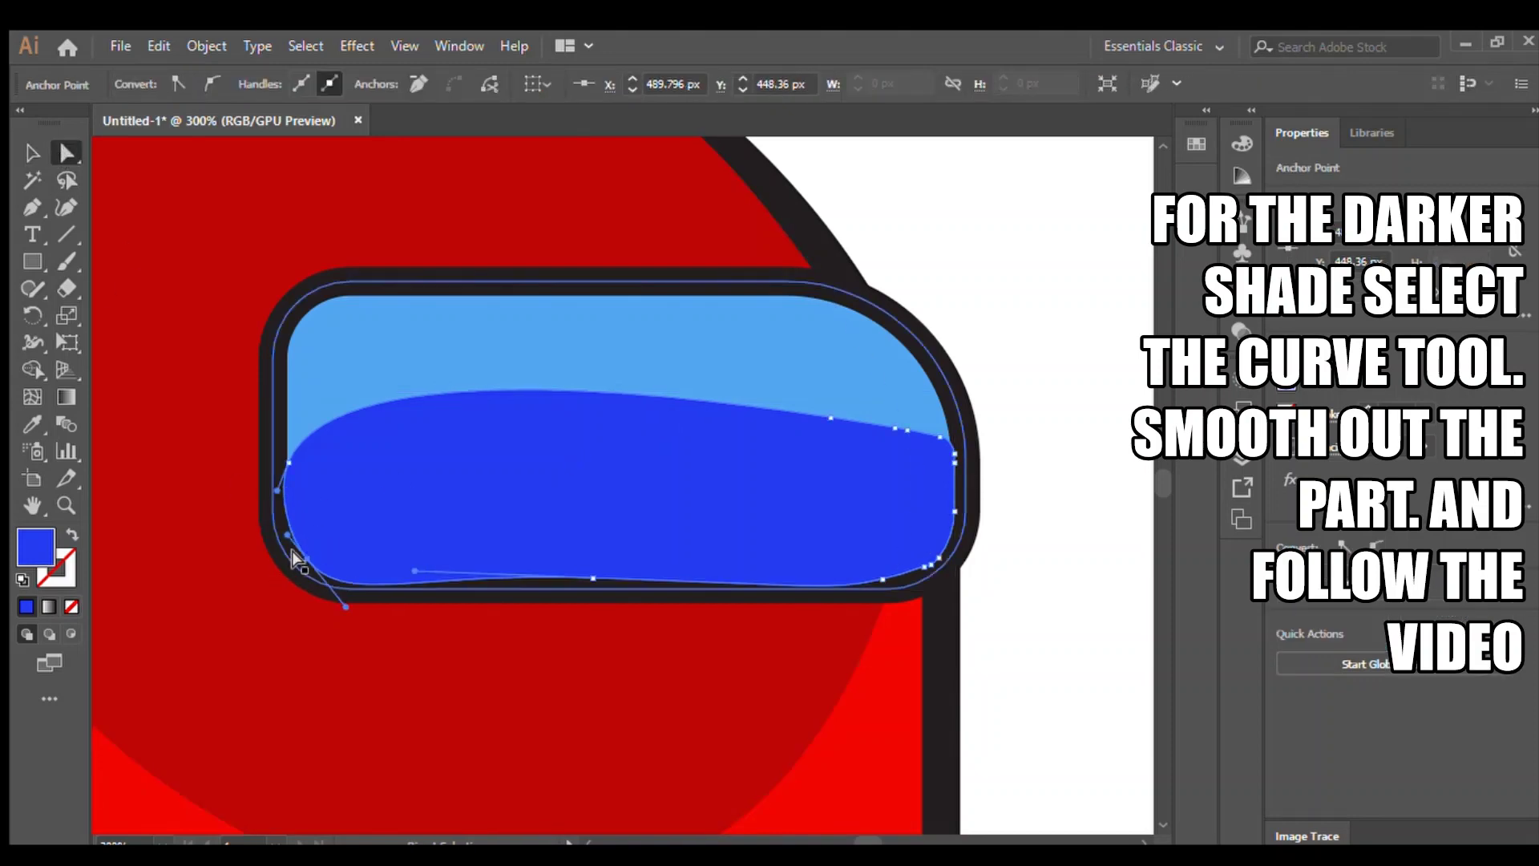
{"action": "left_click_drag", "start_coordinate": [294, 555], "coordinate": [306, 562]}
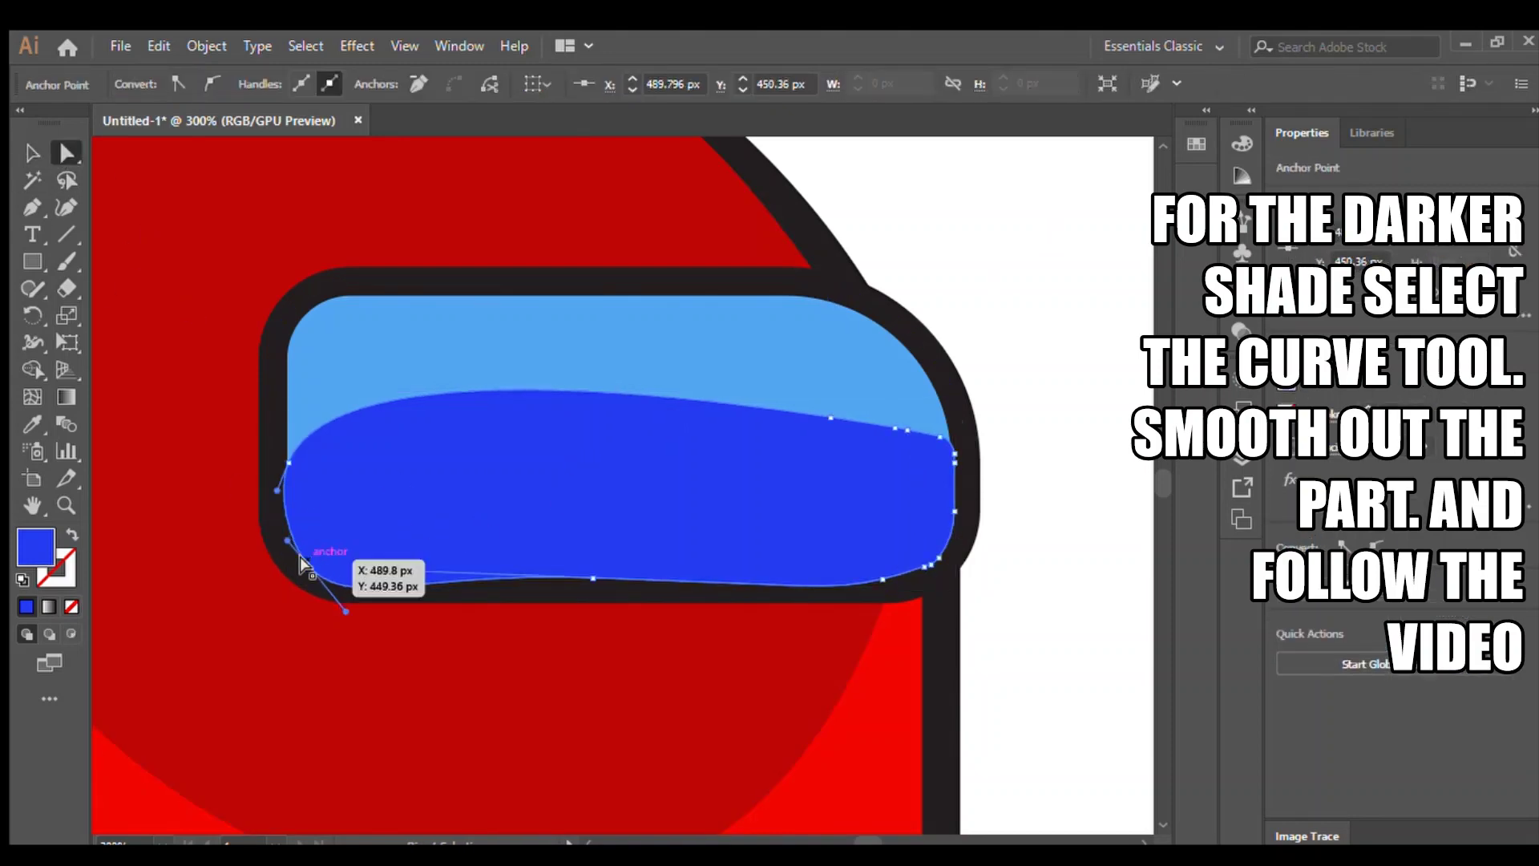
{"action": "left_click", "coordinate": [943, 444]}
{"action": "left_click", "coordinate": [1029, 444]}
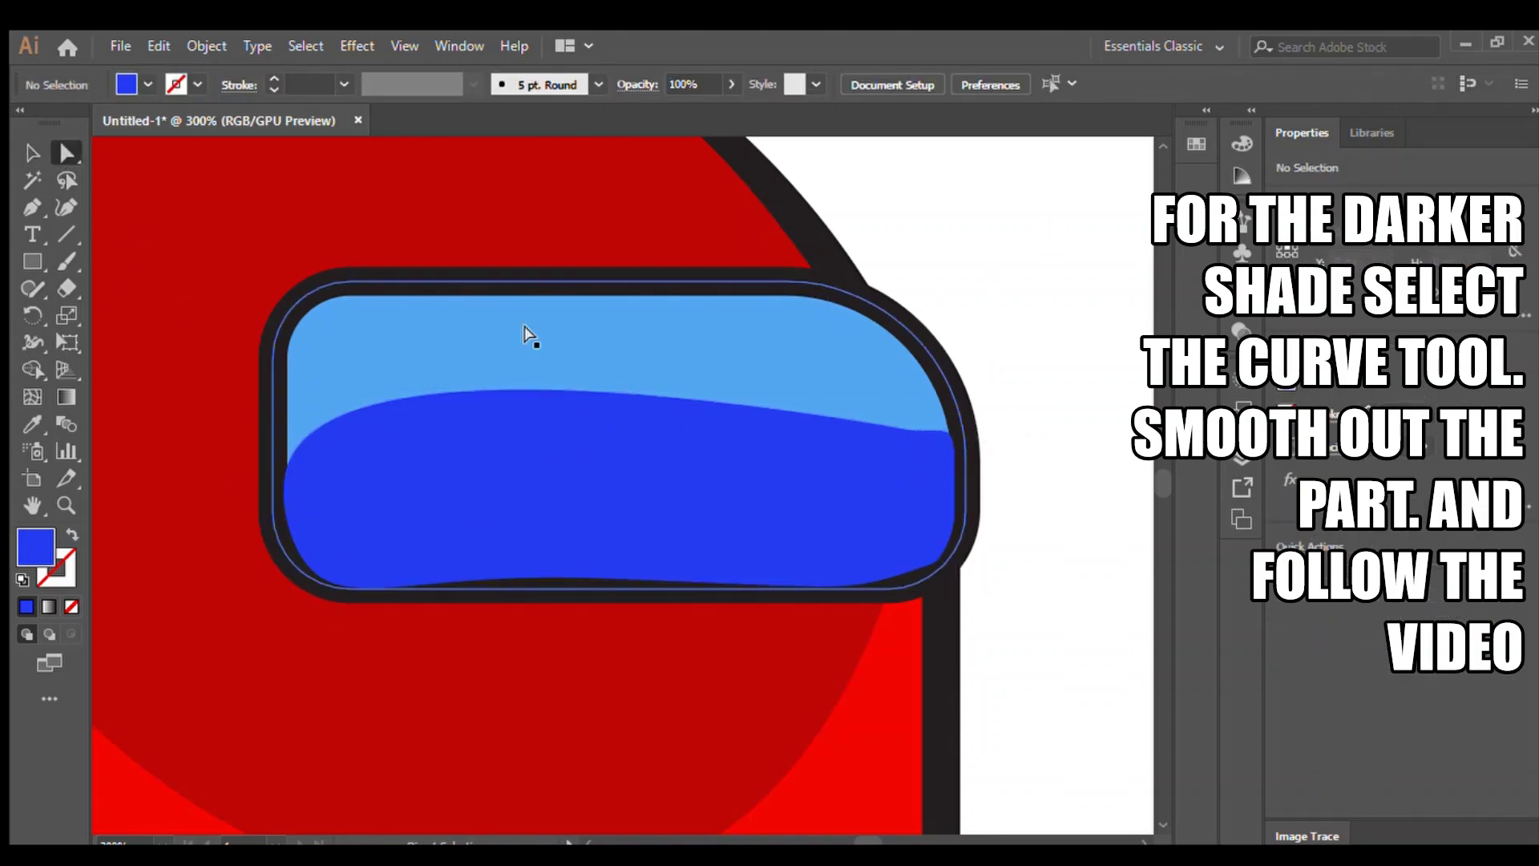
Give the dark blue shading shape on the glasses a black 4 pt outline
{"action": "left_click", "coordinate": [31, 154]}
{"action": "key", "text": "ctrl+minus"}
{"action": "key", "text": "ctrl+minus"}
{"action": "key", "text": "ctrl+minus"}
{"action": "key", "text": "ctrl+minus"}
{"action": "key", "text": "ctrl+minus"}
{"action": "left_click", "coordinate": [628, 484]}
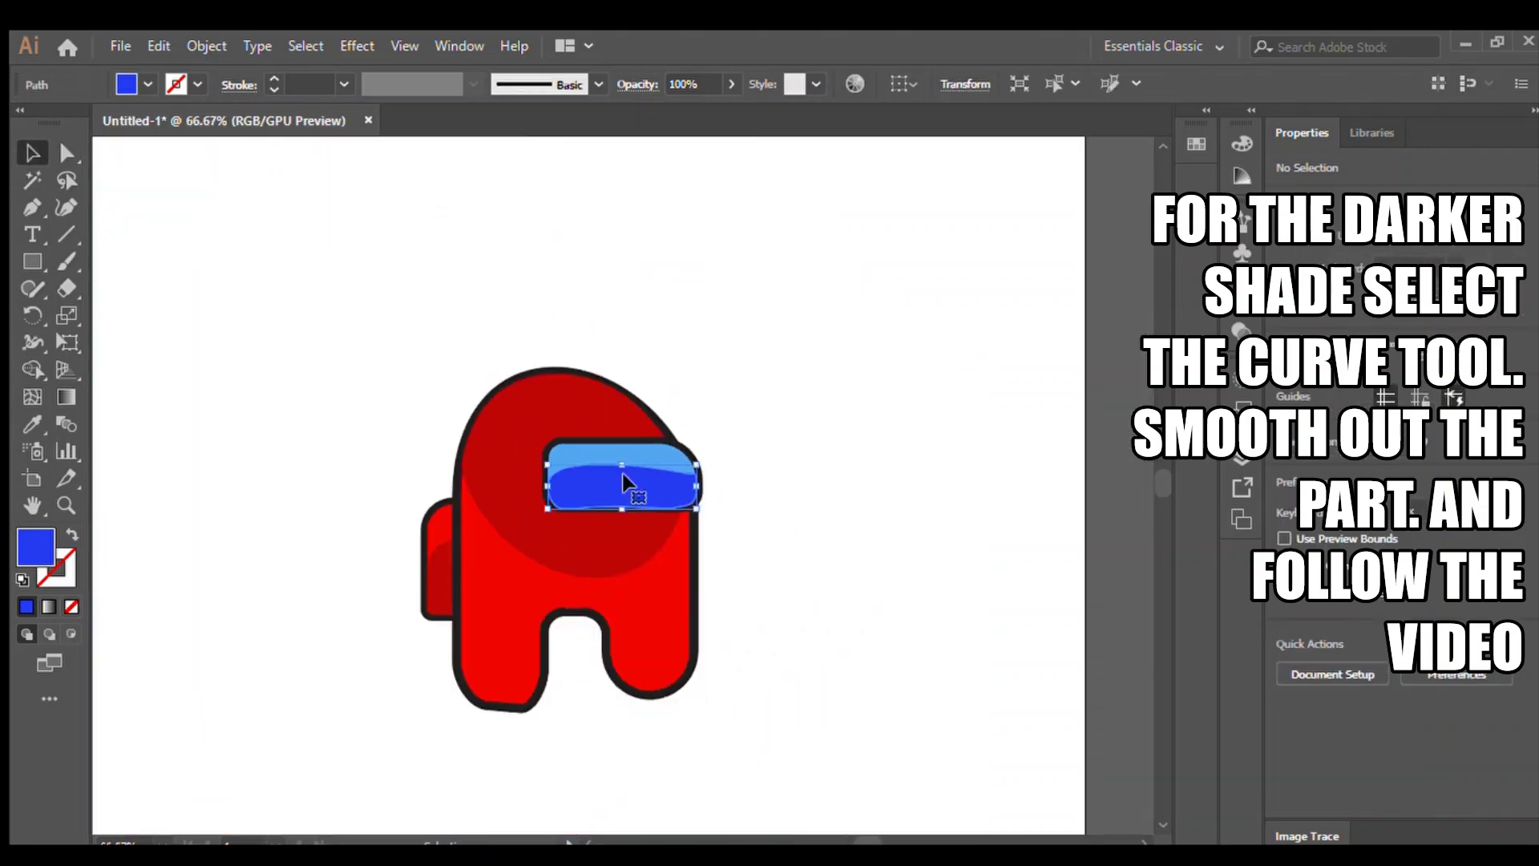
{"action": "left_click", "coordinate": [223, 192]}
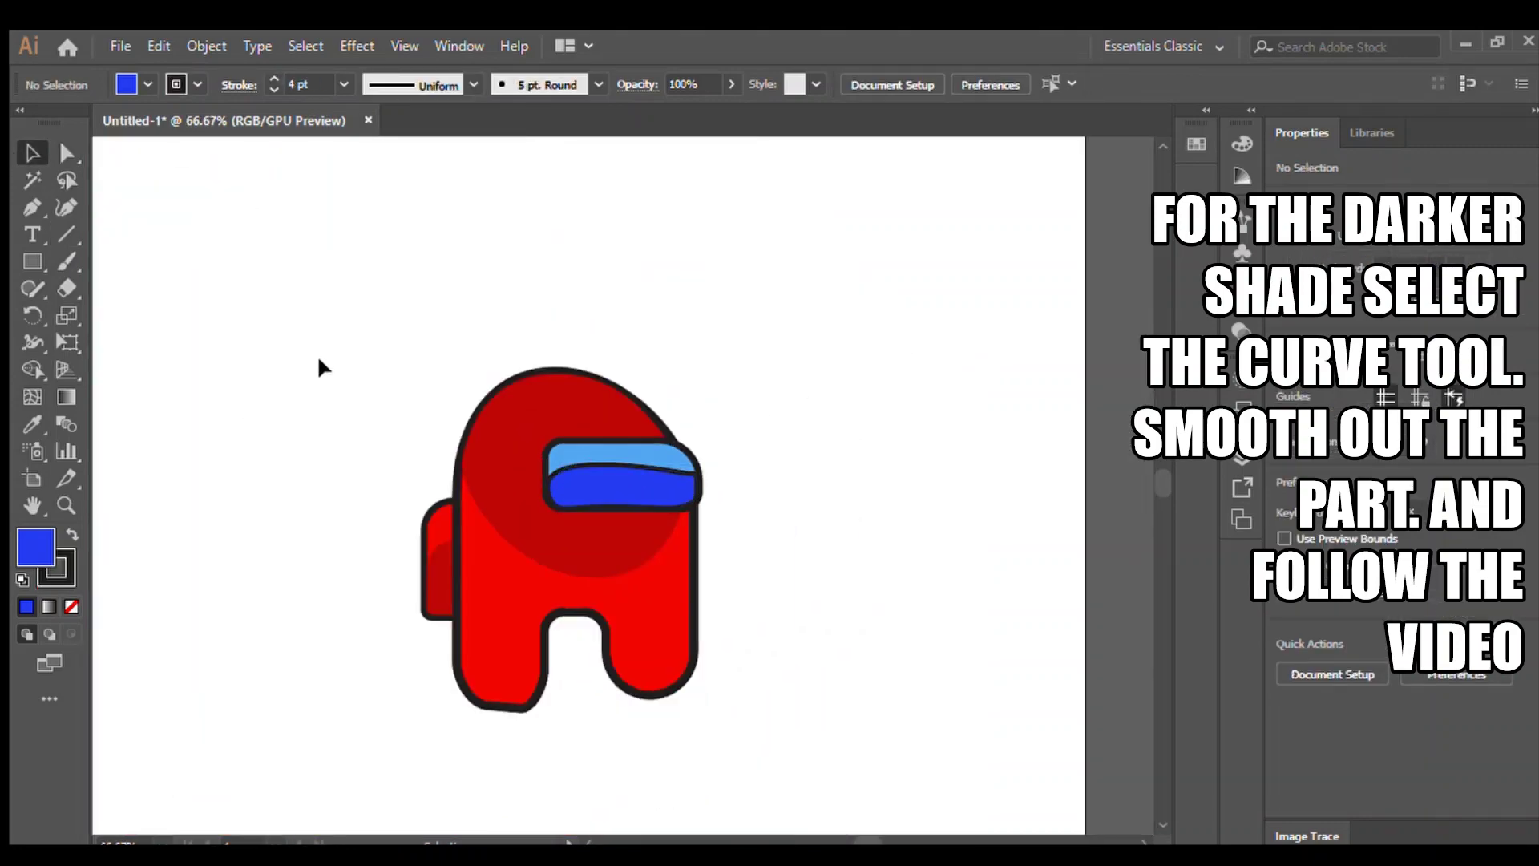
Draw a rectangle about 49 by 13 px beside the character with a pale mint fill and a 0.5 pt outline
{"action": "key", "text": "m"}
{"action": "left_click_drag", "start_coordinate": [241, 333], "coordinate": [295, 349]}
{"action": "left_click", "coordinate": [31, 153]}
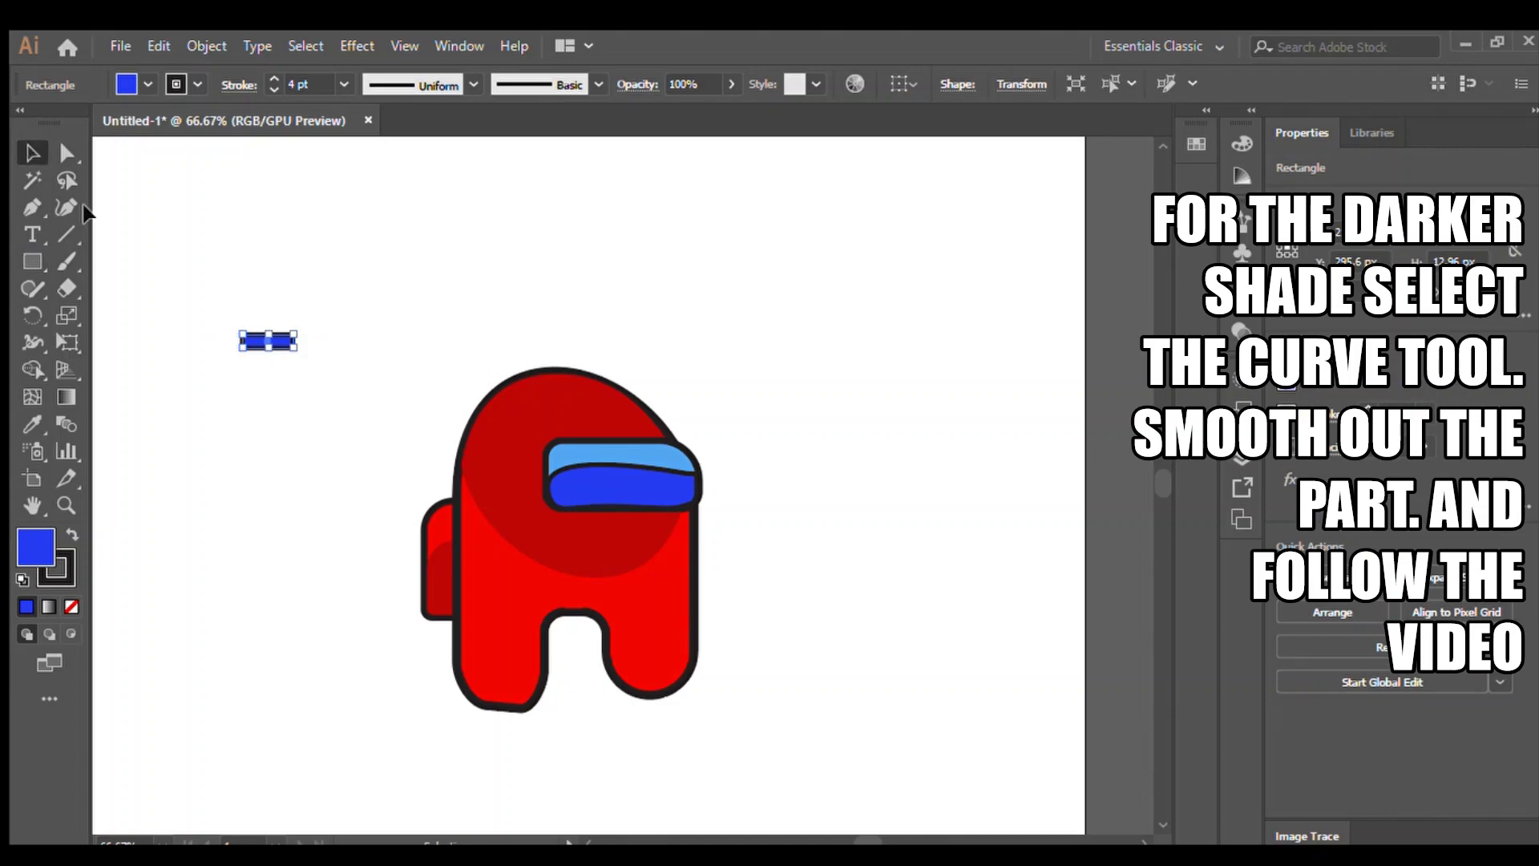
{"action": "left_click", "coordinate": [273, 90]}
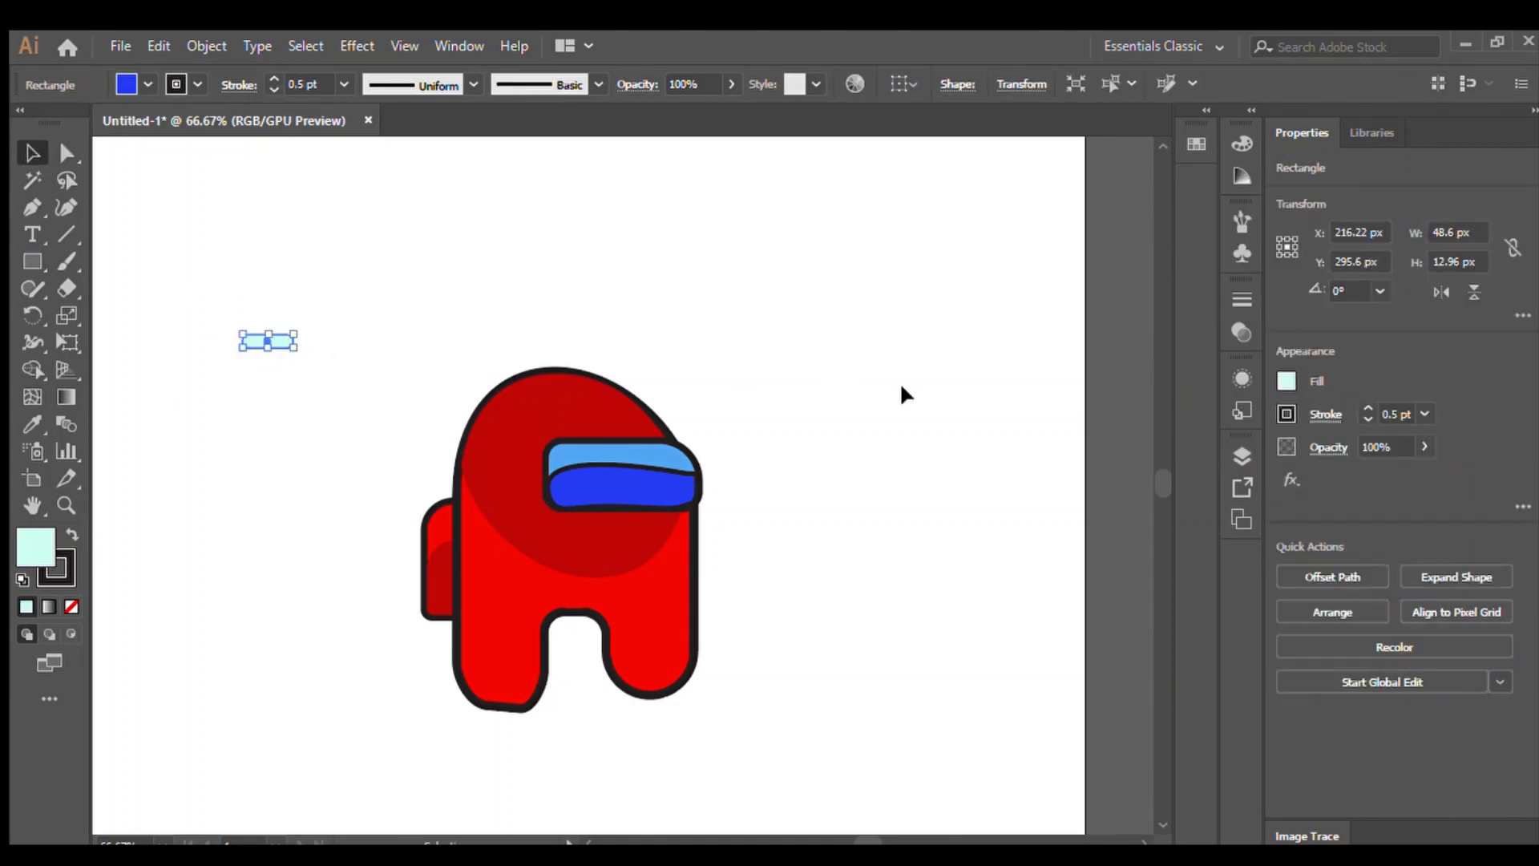
Round the pale mint rectangle's corners and place it as a highlight on the glasses' upper right
{"action": "left_click_drag", "start_coordinate": [297, 341], "coordinate": [652, 452]}
{"action": "left_click", "coordinate": [358, 390]}
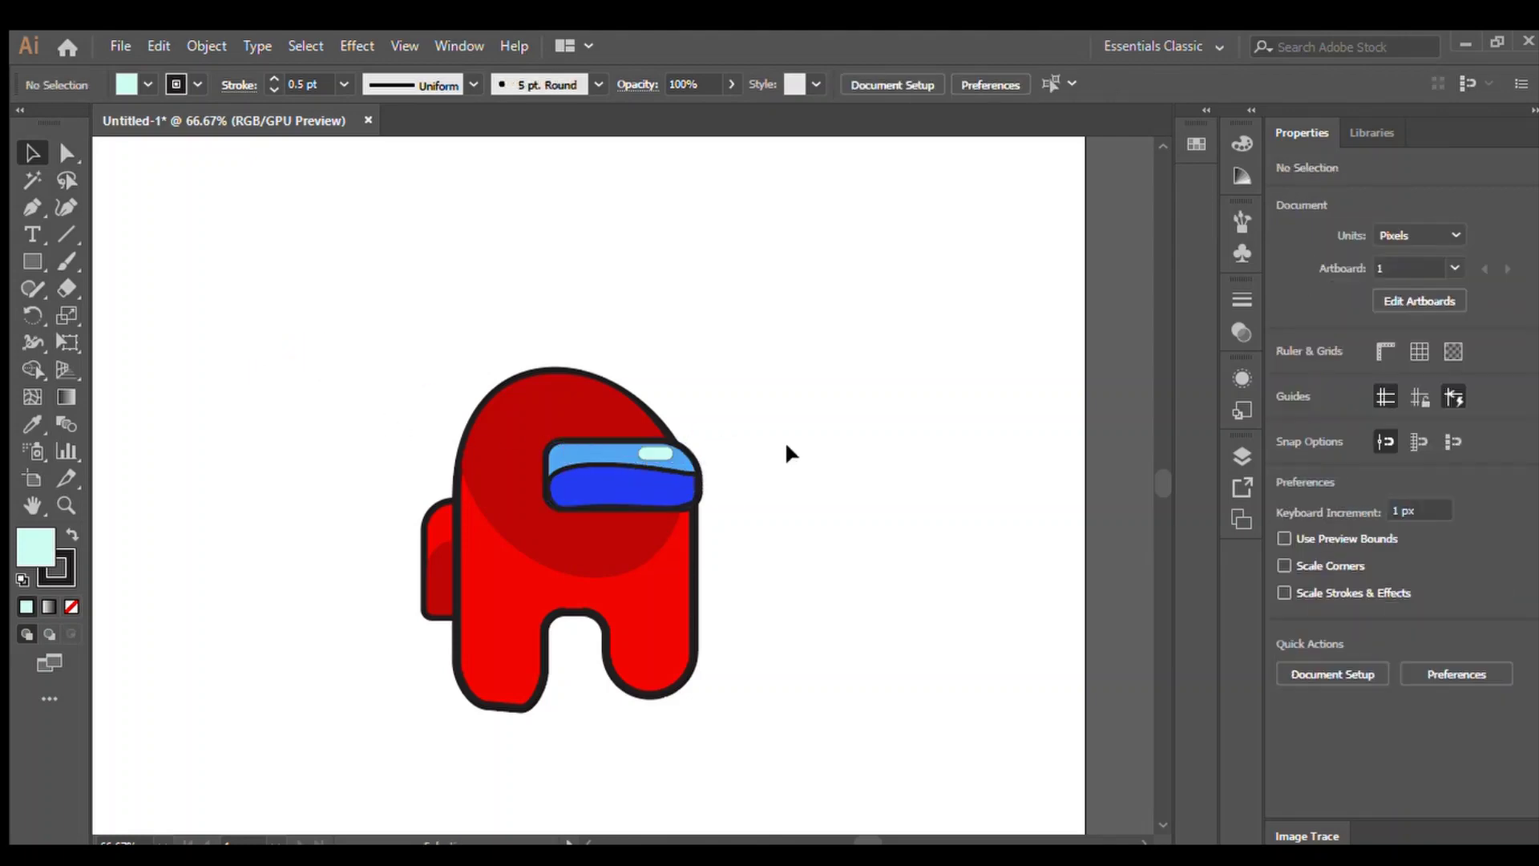
{"action": "key", "text": "ctrl+minus"}
{"action": "key", "text": "ctrl+minus"}
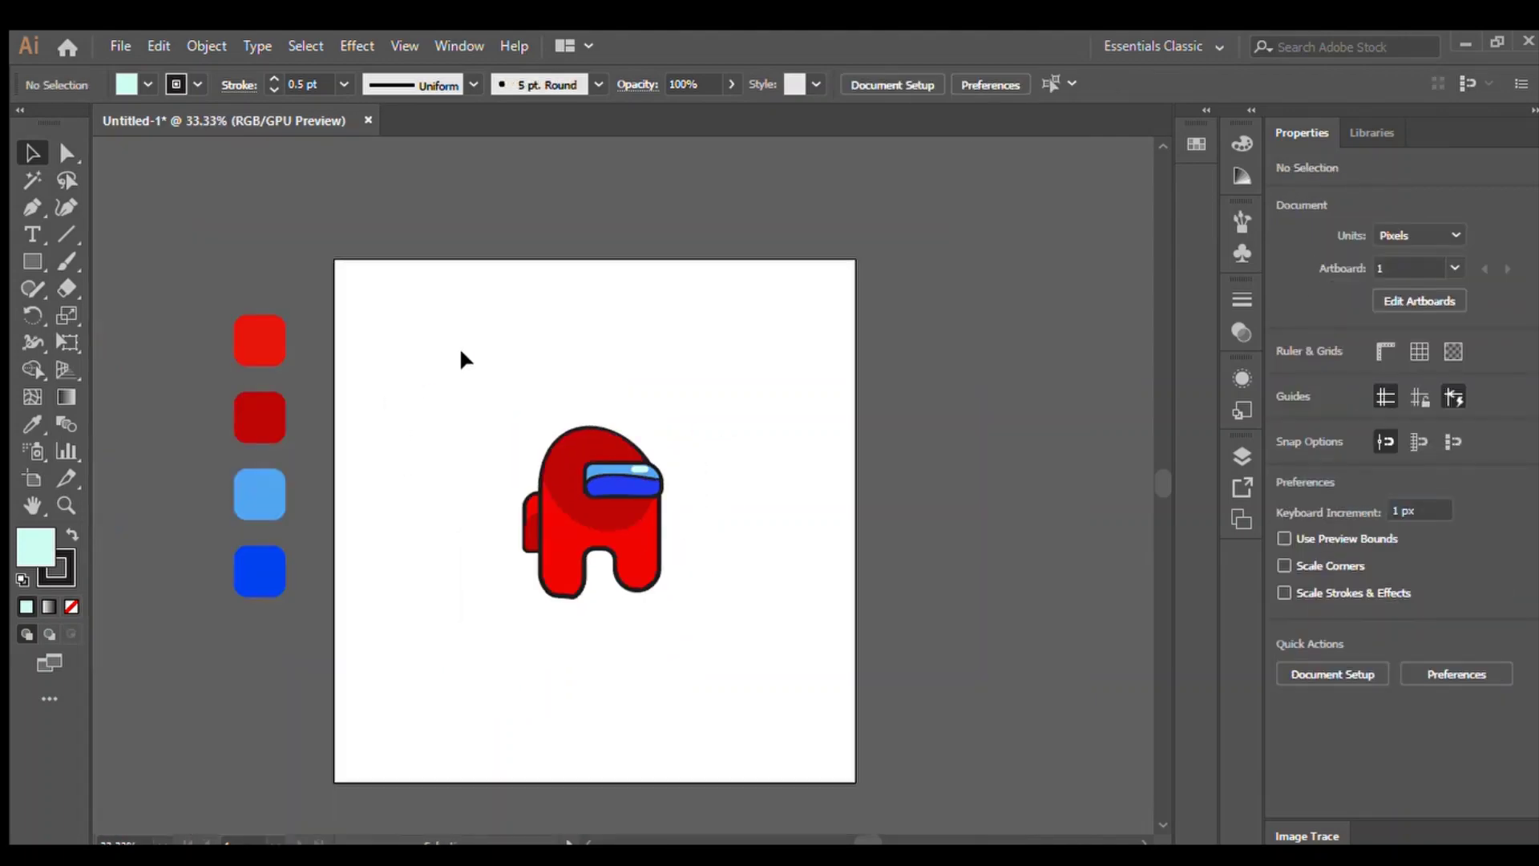
{"action": "left_click_drag", "start_coordinate": [460, 354], "coordinate": [664, 601]}
{"action": "left_click", "coordinate": [437, 525]}
Adjust the left edge of the backpack's dark red shading to line up with the backpack's outline
{"action": "key", "text": "ctrl+plus"}
{"action": "key", "text": "ctrl+plus"}
{"action": "left_click_drag", "start_coordinate": [284, 599], "coordinate": [400, 556]}
{"action": "key", "text": "ctrl+plus"}
{"action": "key", "text": "ctrl+plus"}
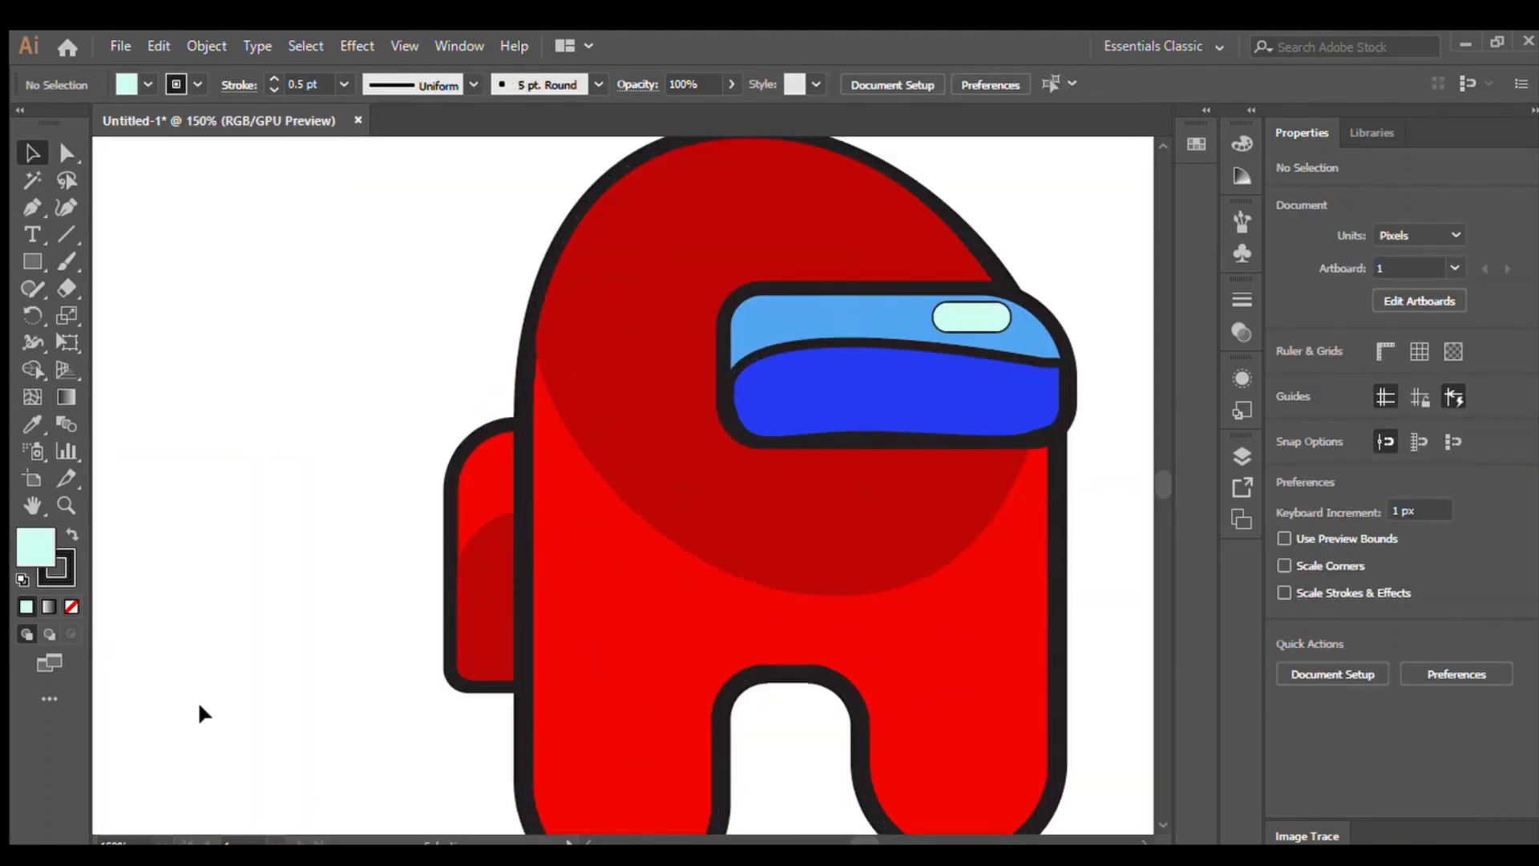
{"action": "left_click", "coordinate": [470, 638]}
{"action": "left_click_drag", "start_coordinate": [457, 596], "coordinate": [458, 599]}
{"action": "left_click", "coordinate": [395, 598]}
Move the lower-left anchor point of the backpack's dark red shading slightly to the left
{"action": "left_click", "coordinate": [470, 645]}
{"action": "left_click", "coordinate": [67, 152]}
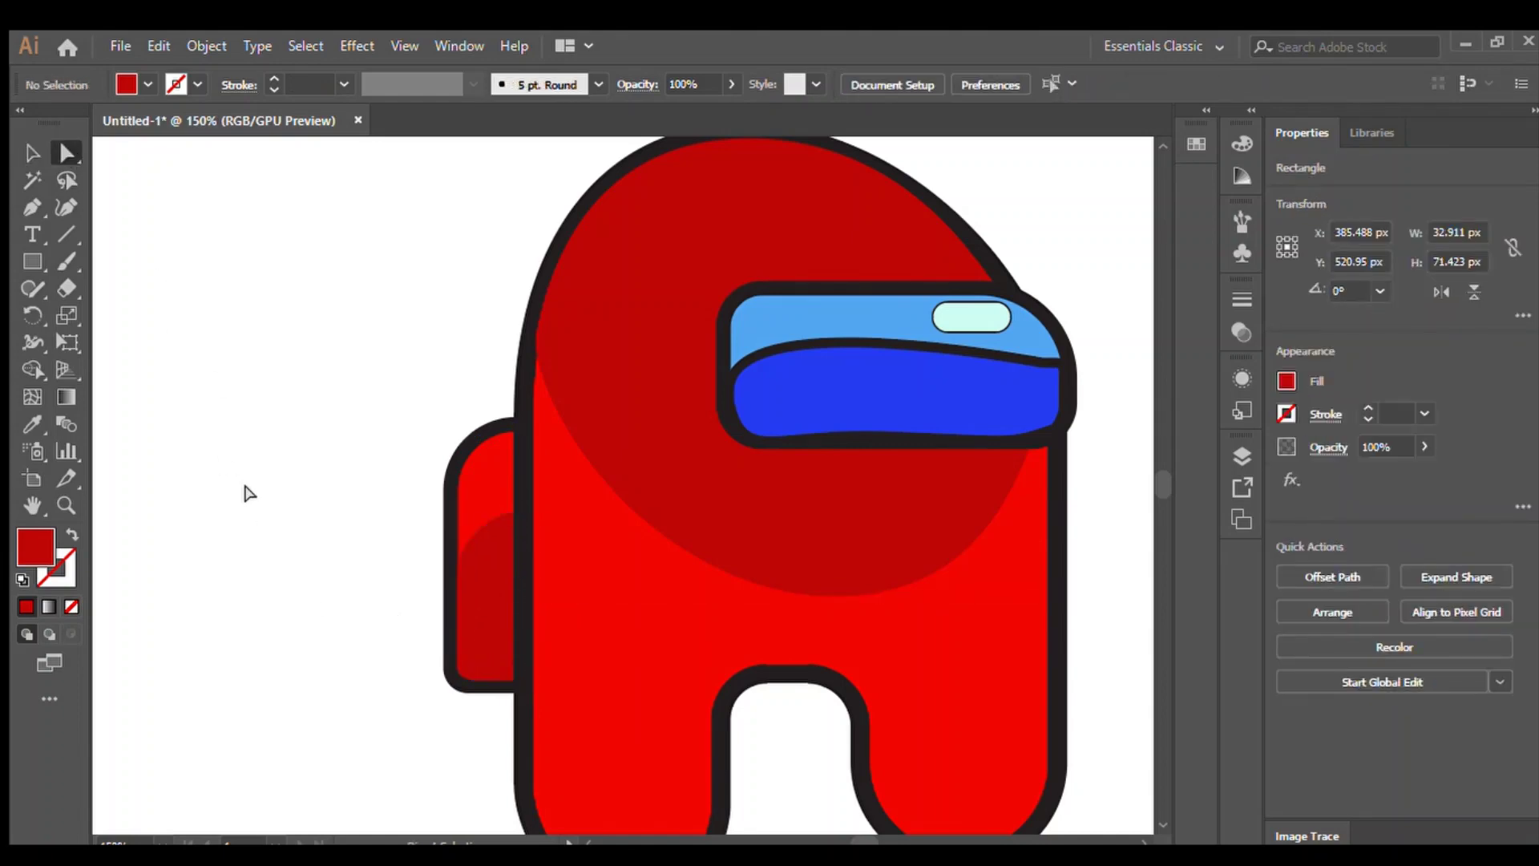
{"action": "left_click", "coordinate": [462, 662]}
{"action": "left_click", "coordinate": [464, 676]}
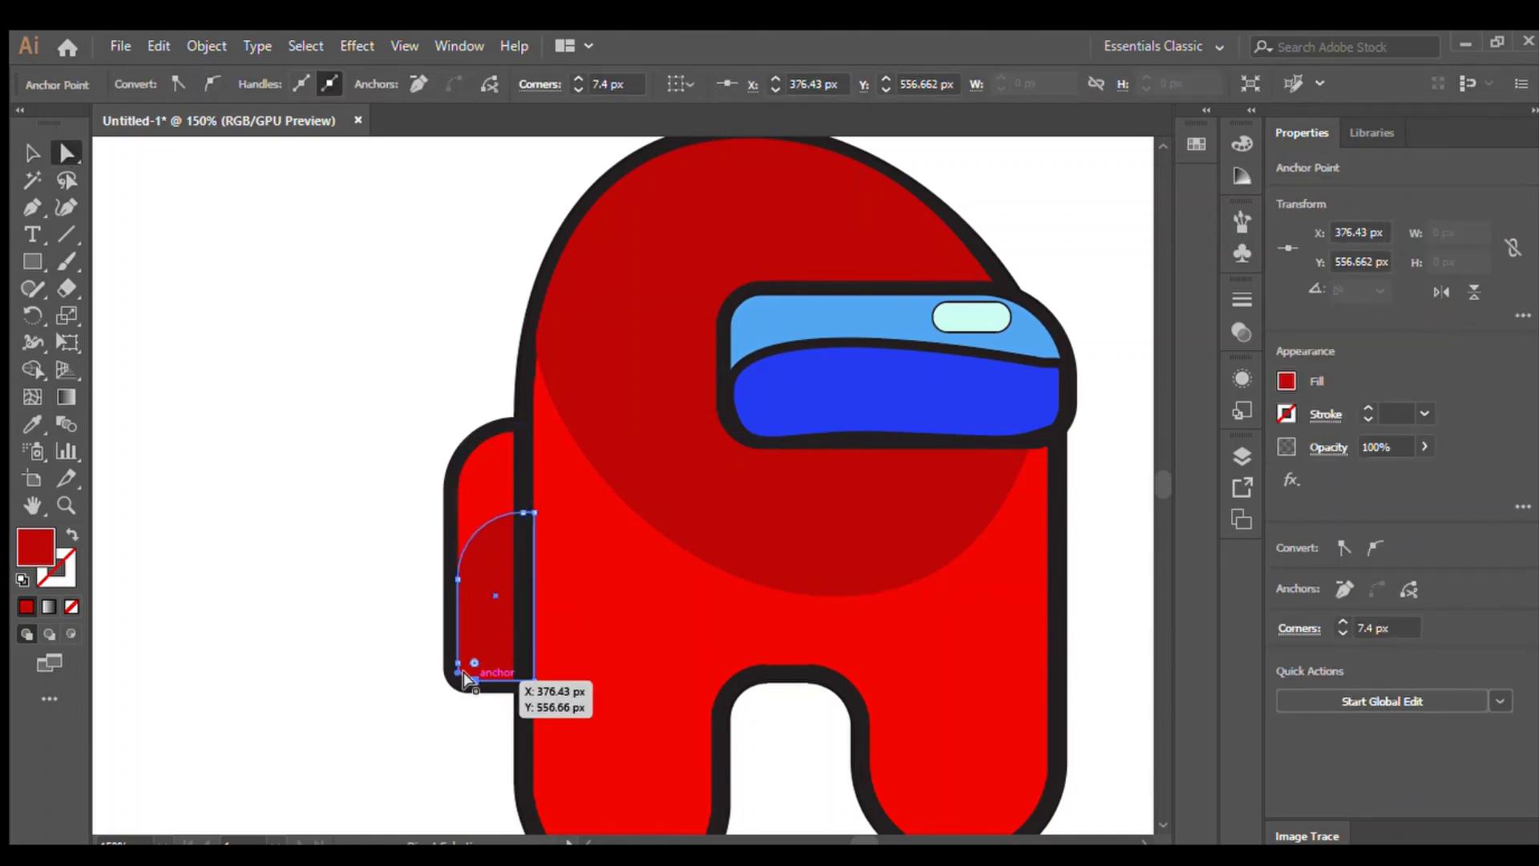
{"action": "left_click", "coordinate": [292, 560]}
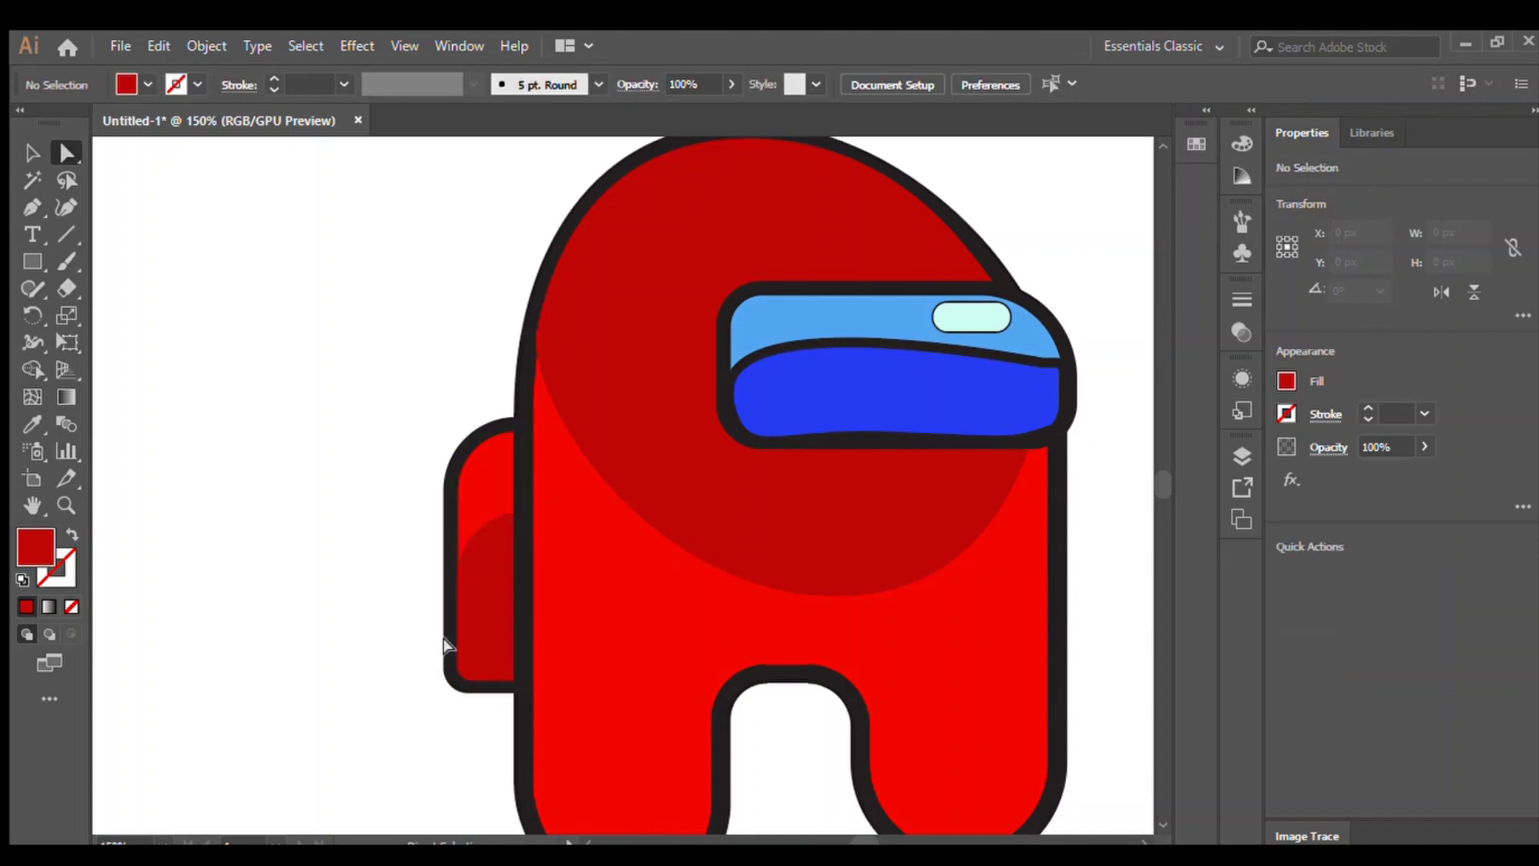
{"action": "left_click", "coordinate": [459, 667]}
{"action": "left_click_drag", "start_coordinate": [457, 661], "coordinate": [453, 660]}
{"action": "left_click", "coordinate": [333, 584]}
{"action": "left_click", "coordinate": [32, 153]}
{"action": "left_click", "coordinate": [484, 597]}
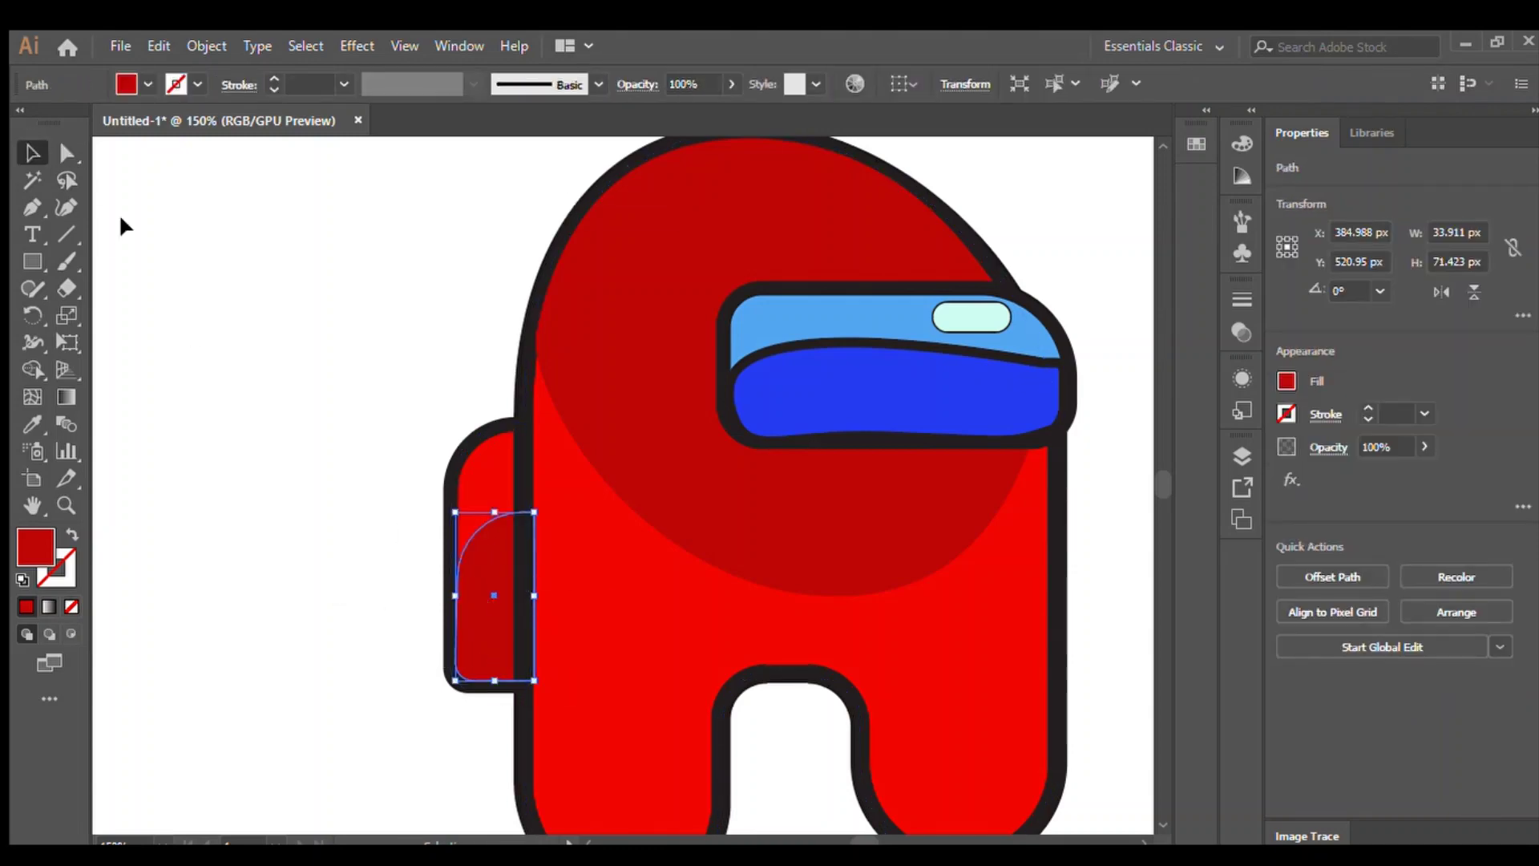
{"action": "left_click", "coordinate": [164, 231]}
Draw a flat ellipse about 253 by 58 px to the character's upper left and fill it with a very dark red
{"action": "key", "text": "ctrl+minus"}
{"action": "key", "text": "ctrl+minus"}
{"action": "key", "text": "ctrl+minus"}
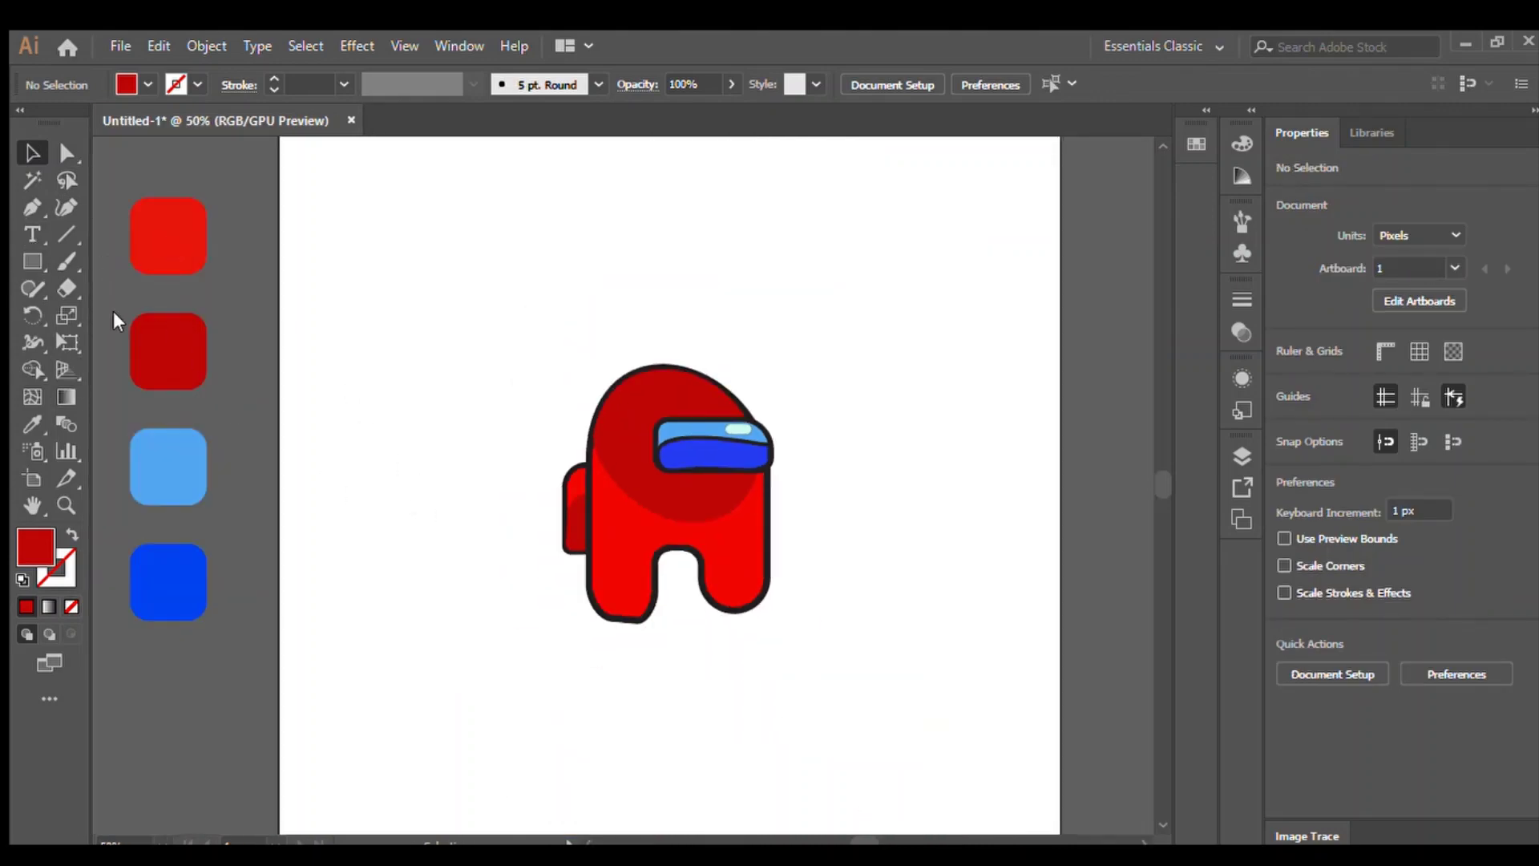
{"action": "key", "text": "l"}
{"action": "left_click_drag", "start_coordinate": [401, 350], "coordinate": [601, 396]}
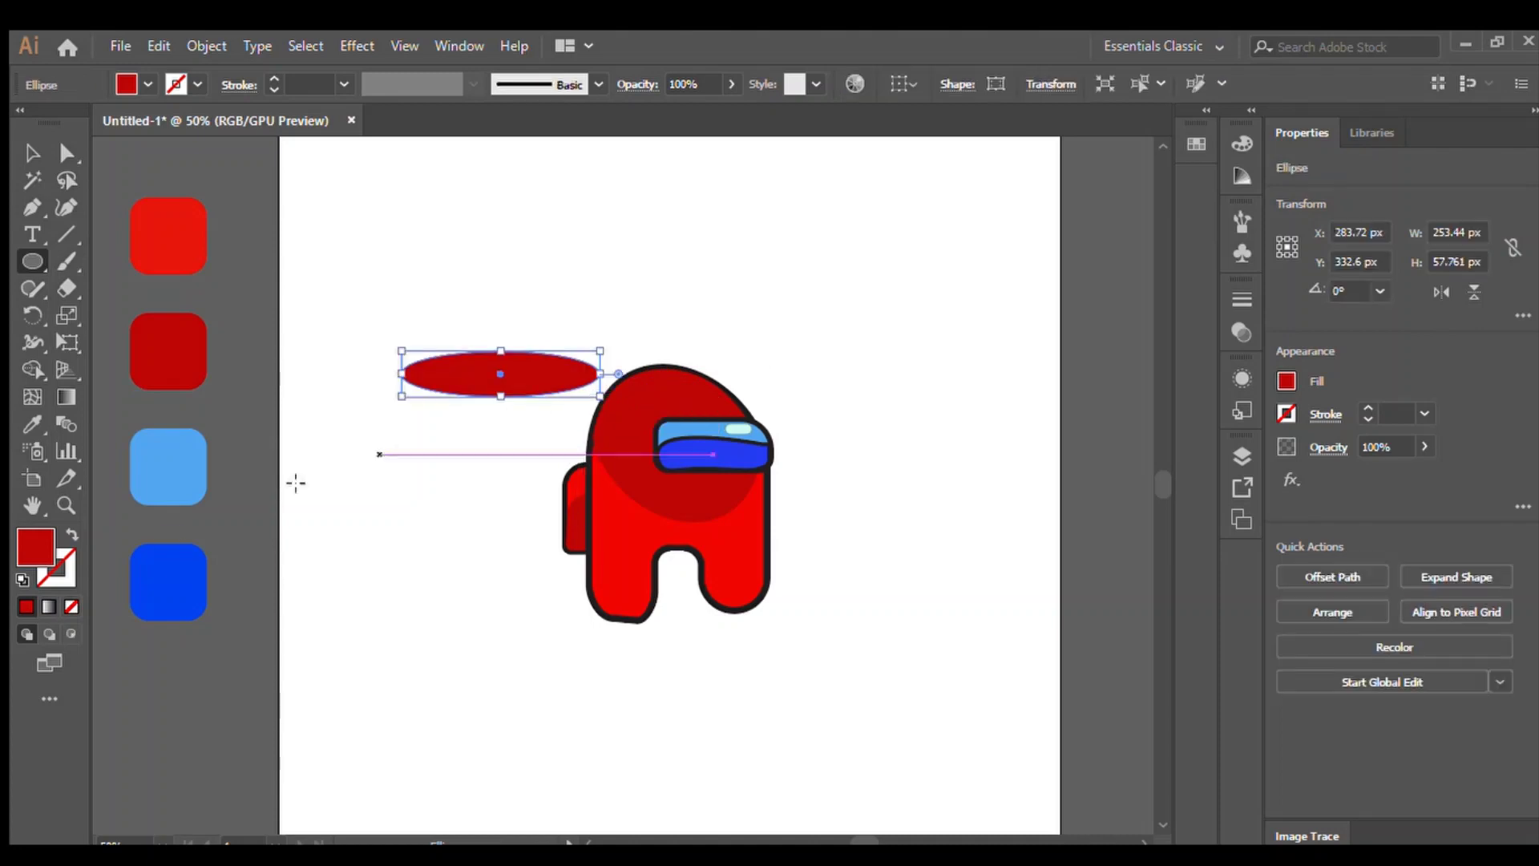
{"action": "key", "text": "i"}
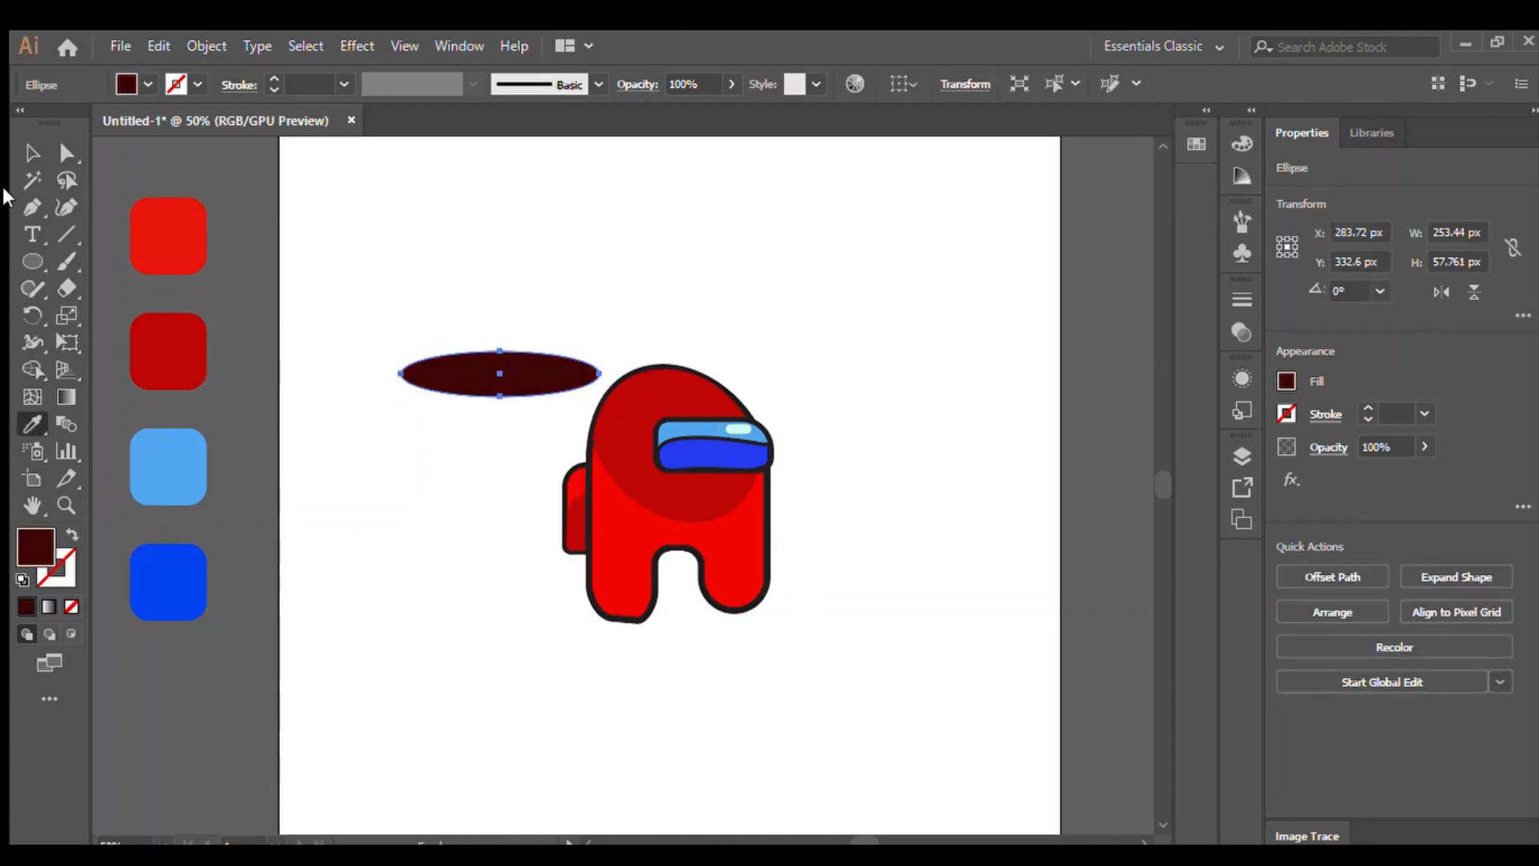
Give the dark red ellipse a 5 pt black outline
{"action": "left_click", "coordinate": [32, 153]}
{"action": "left_click", "coordinate": [113, 232]}
{"action": "left_click", "coordinate": [452, 361]}
{"action": "left_click", "coordinate": [274, 78]}
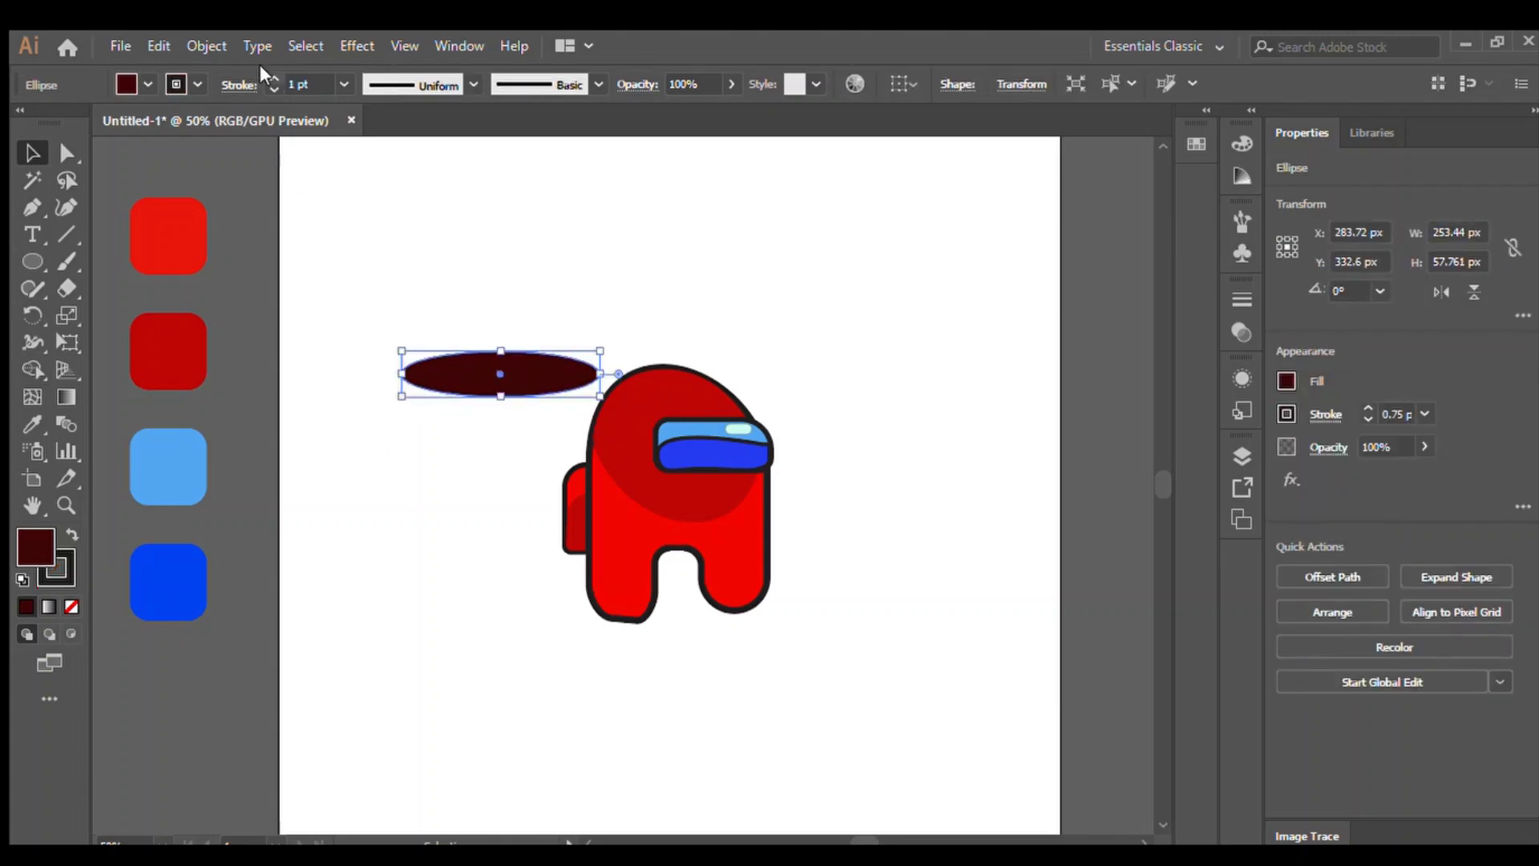
{"action": "left_click", "coordinate": [273, 78]}
{"action": "left_click", "coordinate": [273, 78]}
{"action": "left_click", "coordinate": [273, 78]}
{"action": "left_click", "coordinate": [342, 205]}
Move the dark ellipse over the character's feet and enlarge it to about 445 by 115 px
{"action": "mouse_move", "coordinate": [495, 374]}
{"action": "left_mouse_down"}
{"action": "mouse_move", "coordinate": [759, 751]}
{"action": "mouse_move", "coordinate": [665, 589]}
{"action": "mouse_move", "coordinate": [674, 605]}
{"action": "left_mouse_up"}
{"action": "left_click_drag", "start_coordinate": [773, 629], "coordinate": [922, 655]}
{"action": "left_click_drag", "start_coordinate": [774, 623], "coordinate": [718, 585]}
{"action": "left_click", "coordinate": [809, 595]}
{"action": "left_click_drag", "start_coordinate": [873, 624], "coordinate": [919, 635]}
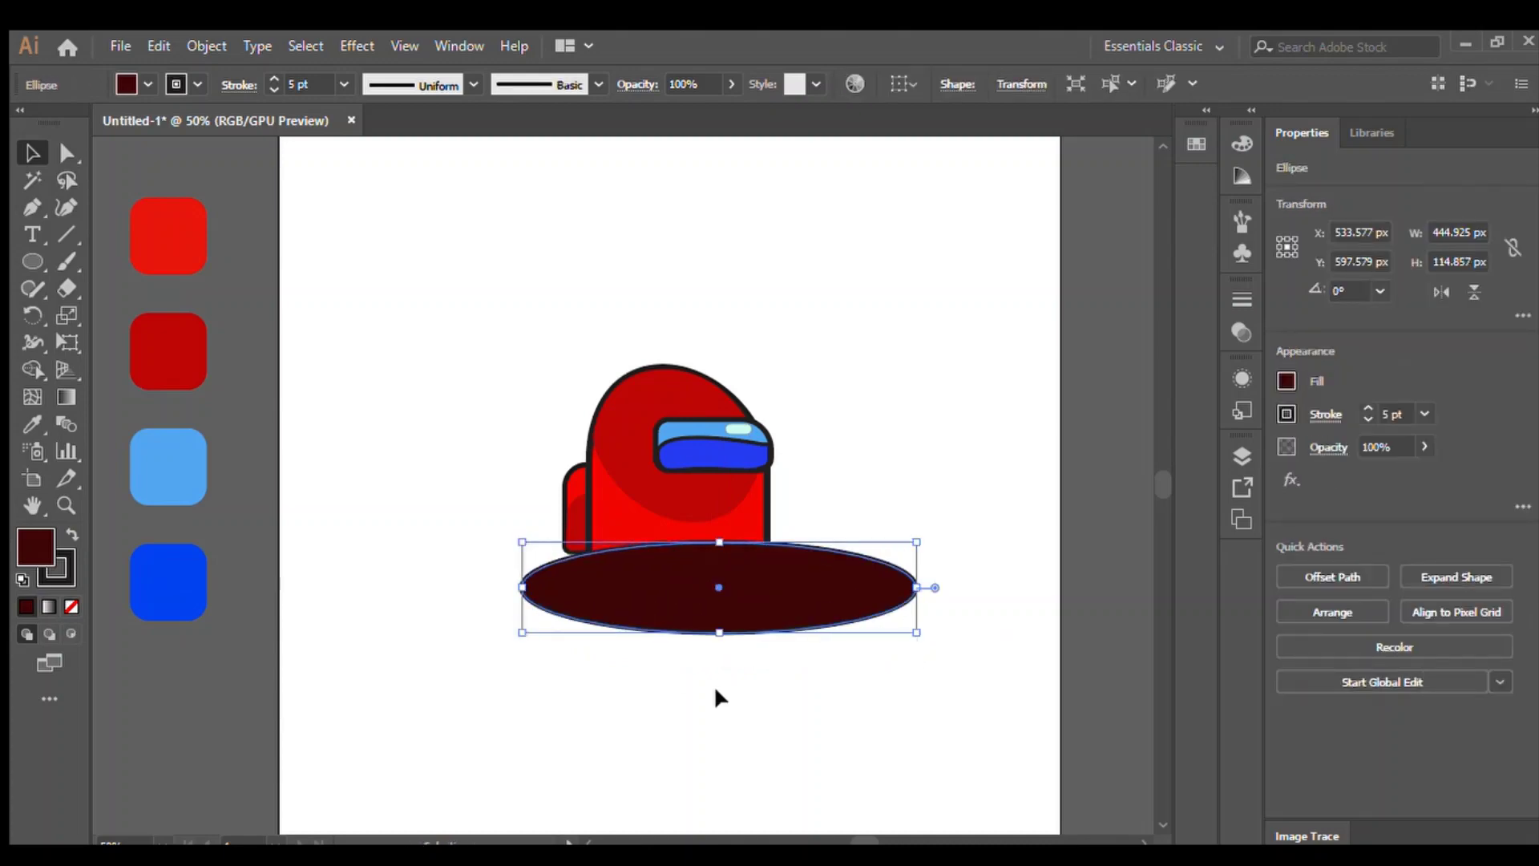
{"action": "left_click", "coordinate": [714, 686]}
{"action": "left_click_drag", "start_coordinate": [677, 606], "coordinate": [653, 577]}
{"action": "left_click", "coordinate": [638, 651]}
{"action": "left_click", "coordinate": [642, 653]}
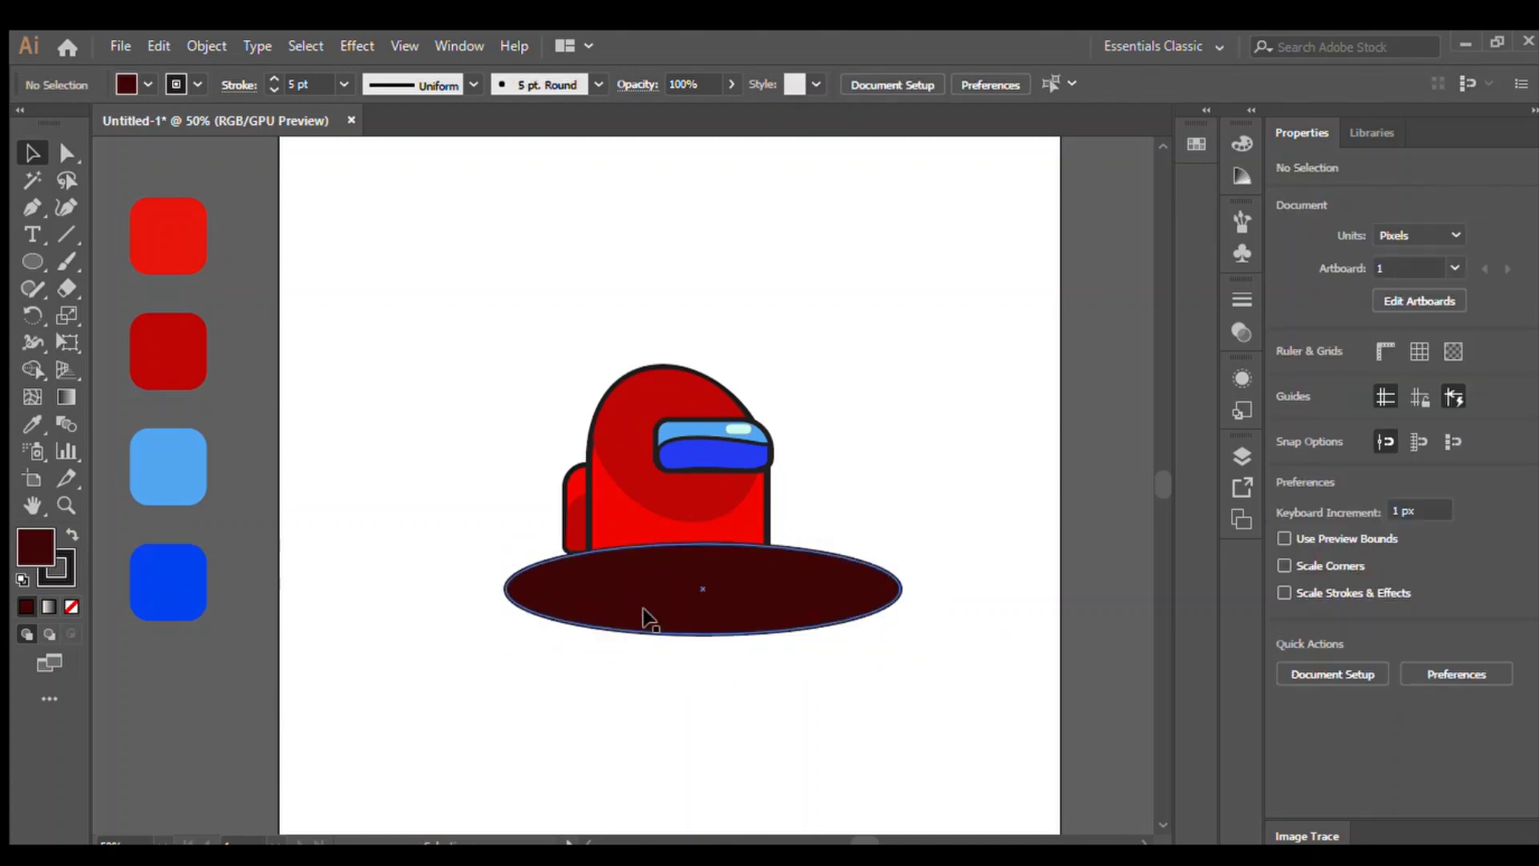
Send the dark ellipse behind the character so that it forms the ground
{"action": "left_click", "coordinate": [662, 593]}
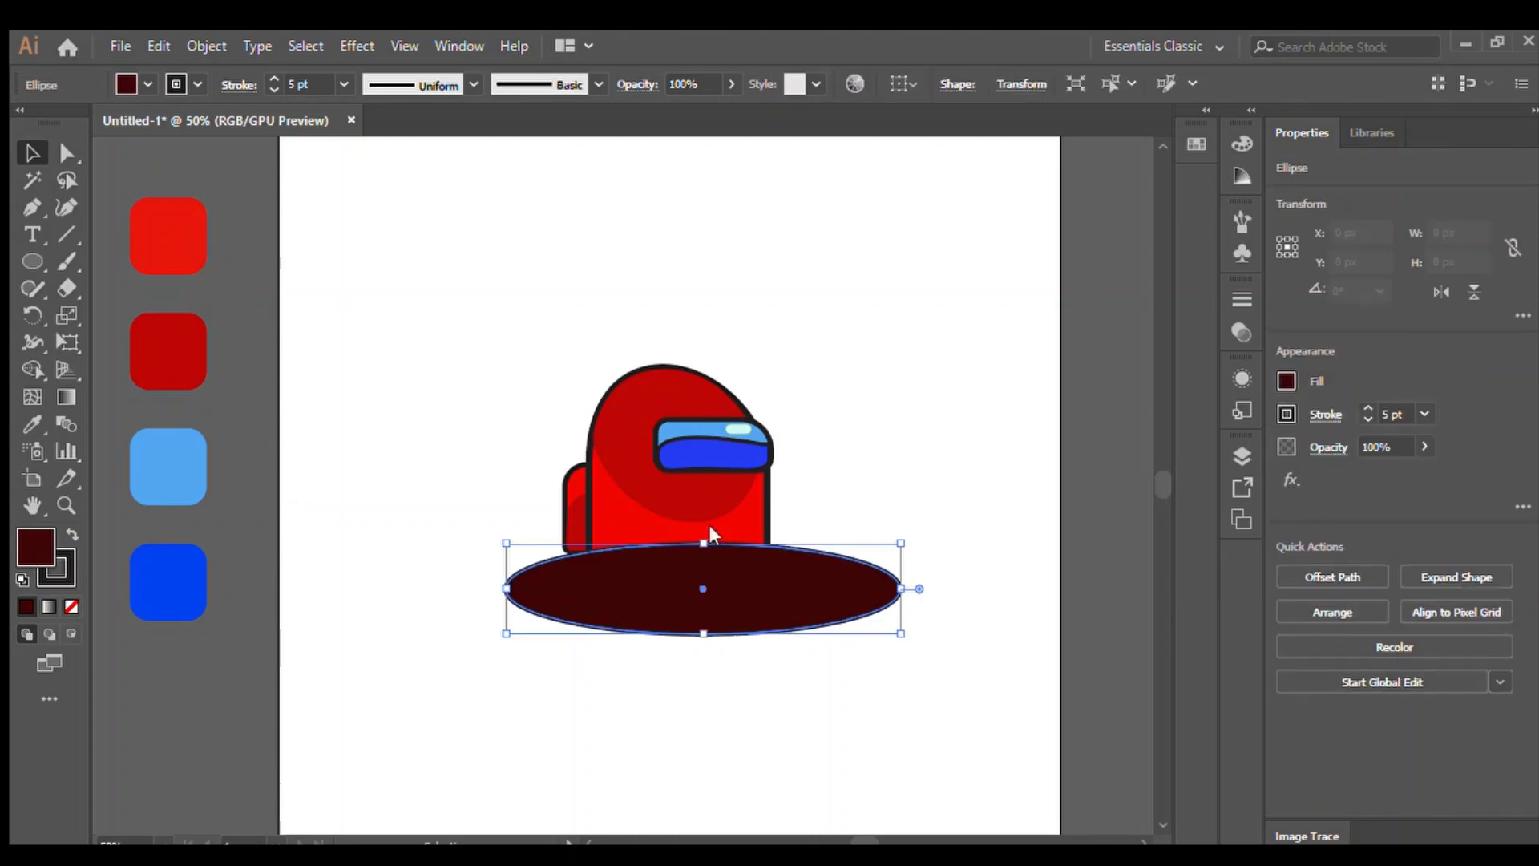
{"action": "key", "text": "ctrl+shift+bracketleft"}
{"action": "left_click", "coordinate": [987, 522]}
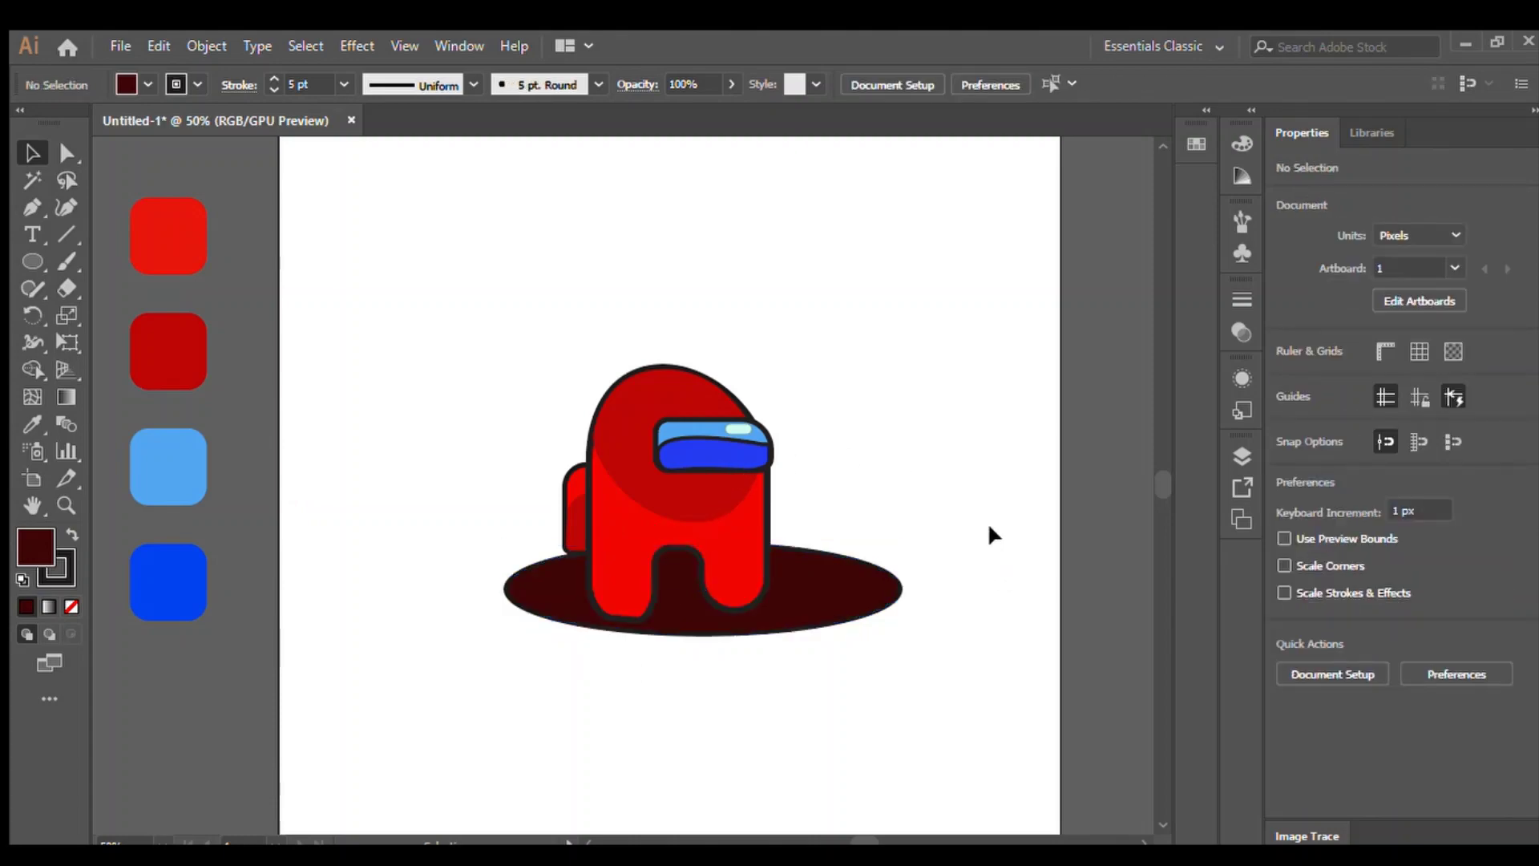
Try a drop shadow on every part of the drawing, including the glasses highlight
{"action": "left_click_drag", "start_coordinate": [510, 400], "coordinate": [902, 671]}
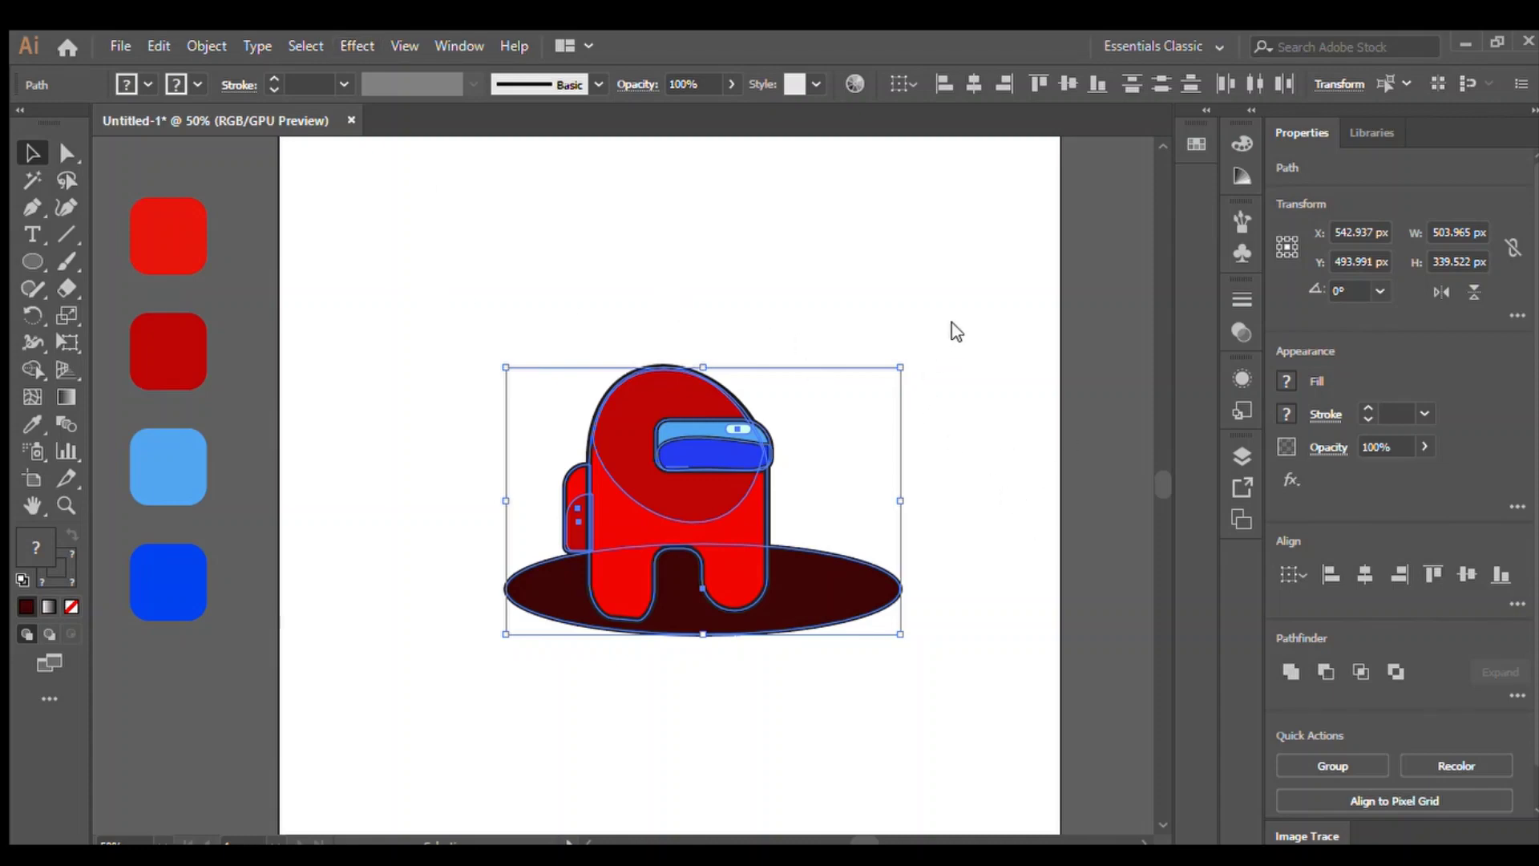
{"action": "left_click", "coordinate": [954, 300]}
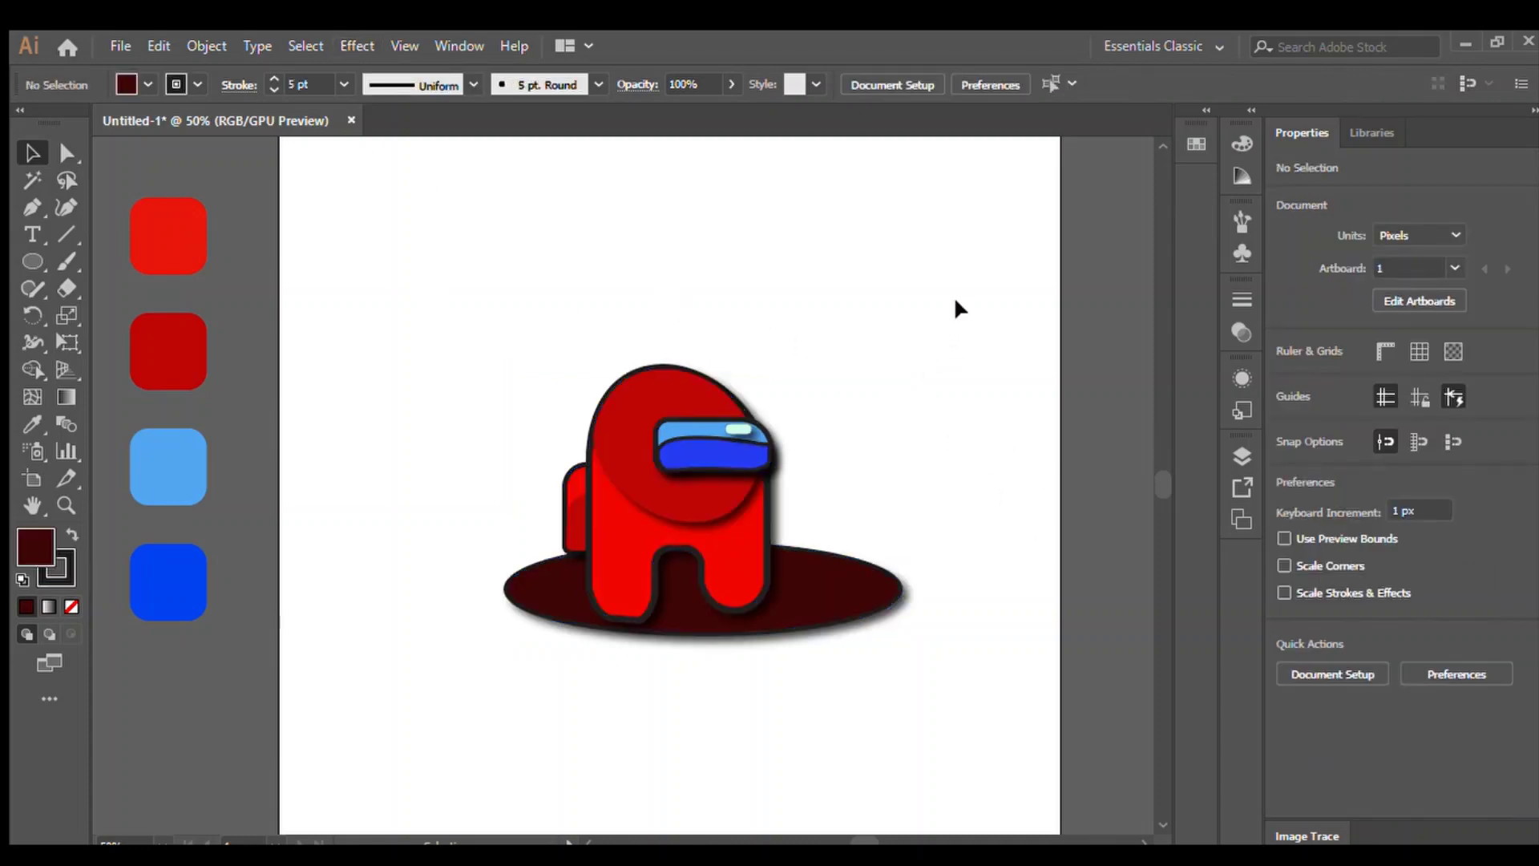
{"action": "left_click", "coordinate": [736, 422]}
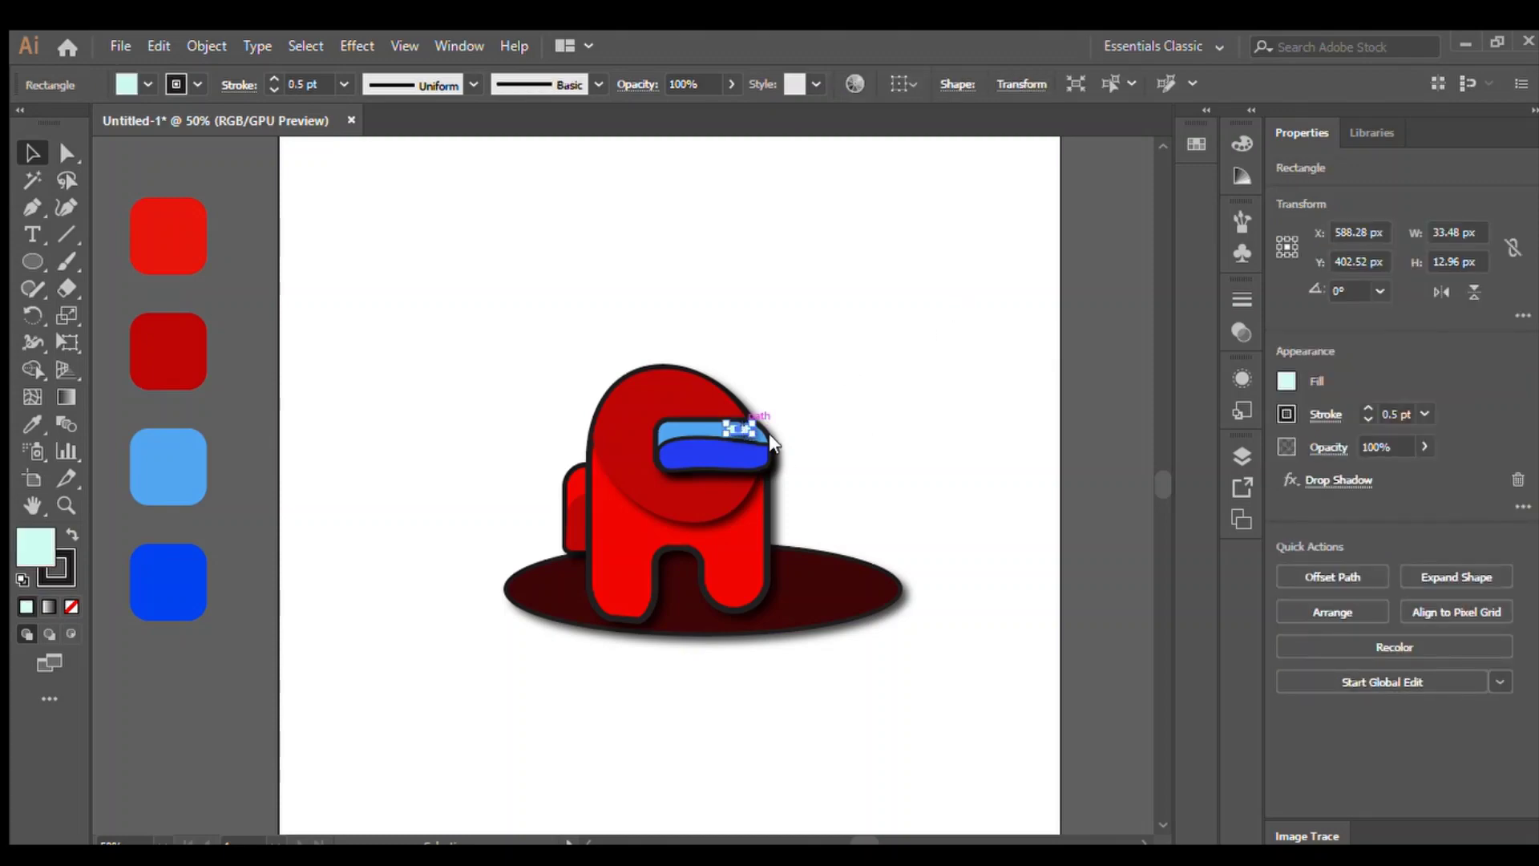
{"action": "key", "text": "ctrl+z"}
{"action": "left_click", "coordinate": [819, 332]}
Apply a drop shadow to all parts of the drawing except the glasses highlight and the head's dark red shading
{"action": "left_click_drag", "start_coordinate": [488, 343], "coordinate": [729, 440]}
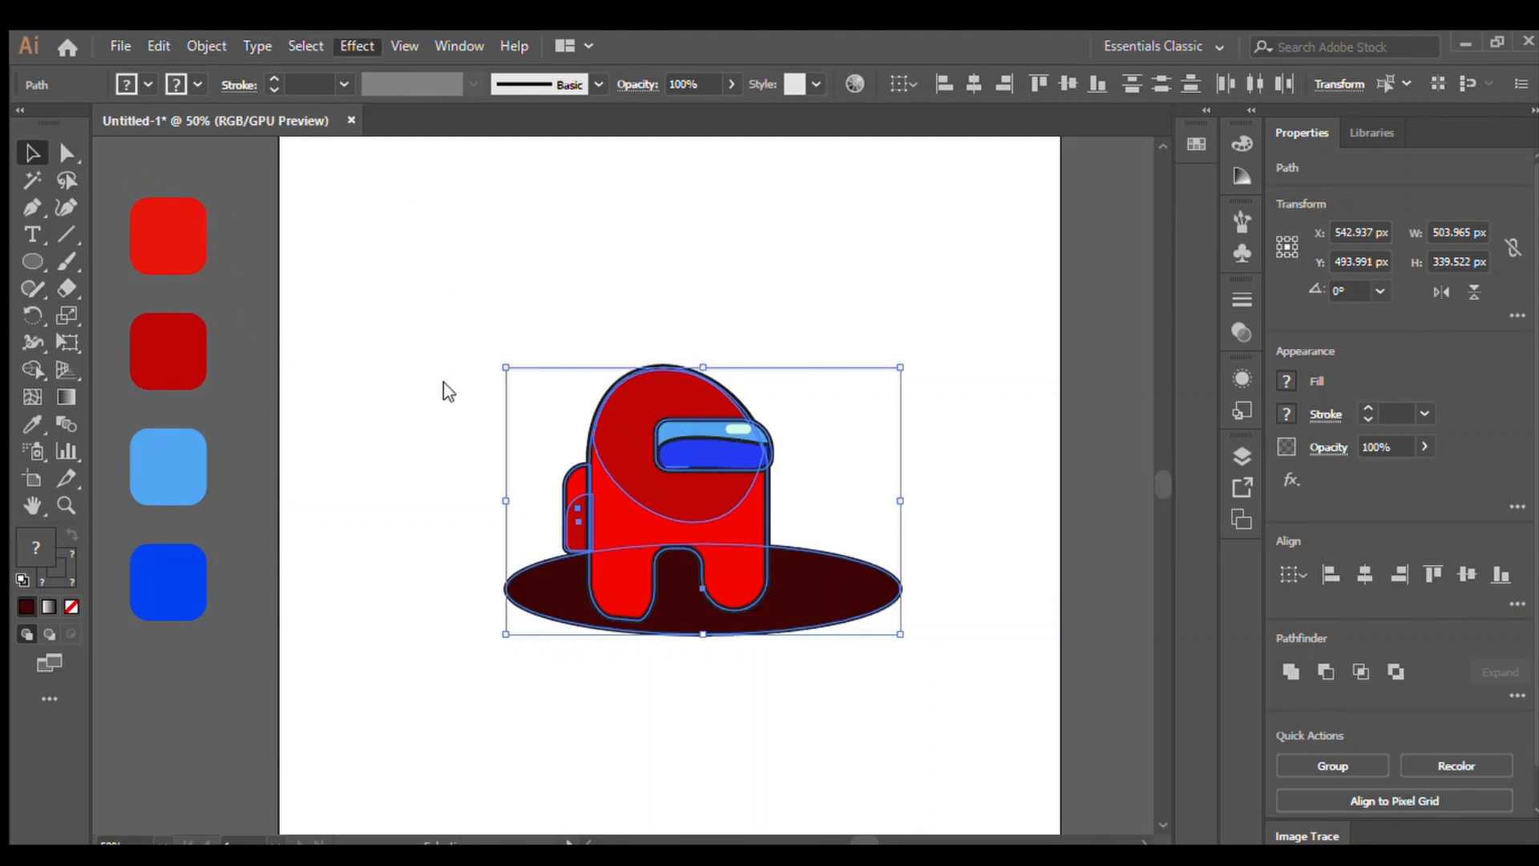
{"action": "left_click", "coordinate": [364, 196]}
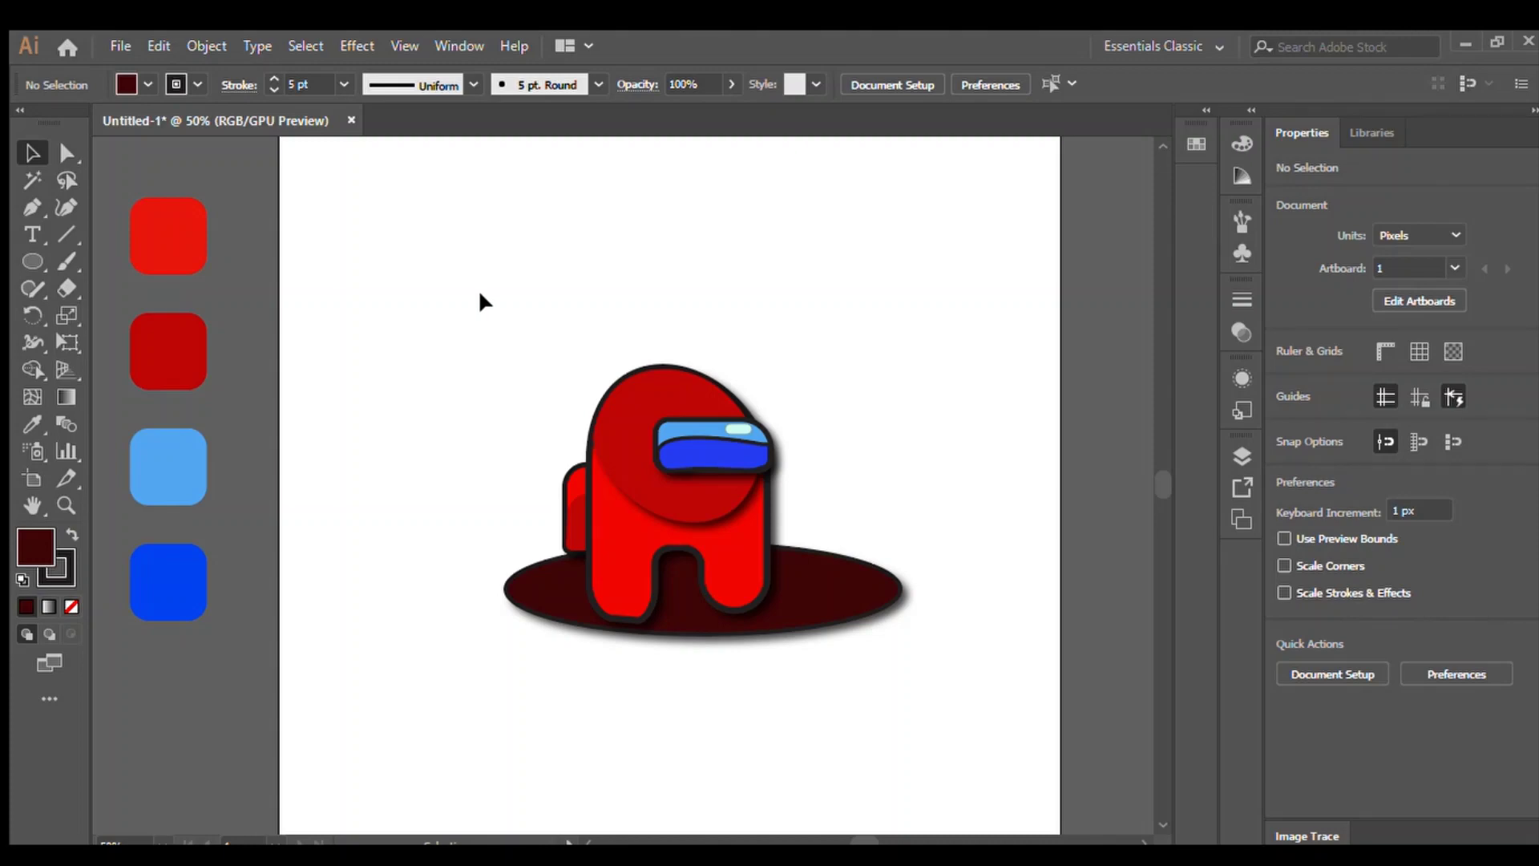
{"action": "key", "text": "ctrl+z"}
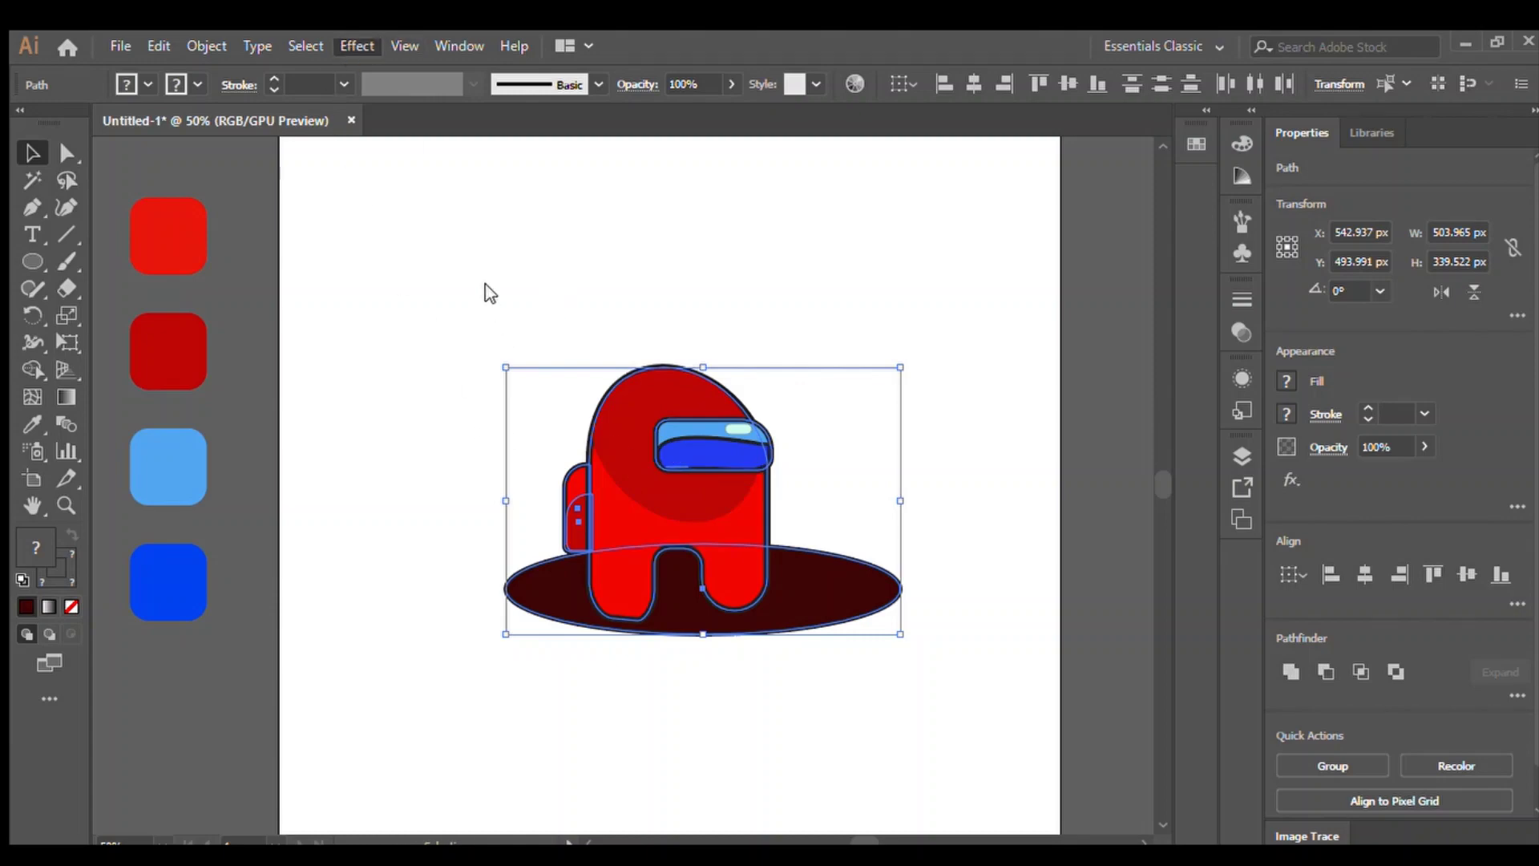
{"action": "key", "text": "ctrl+shift+z"}
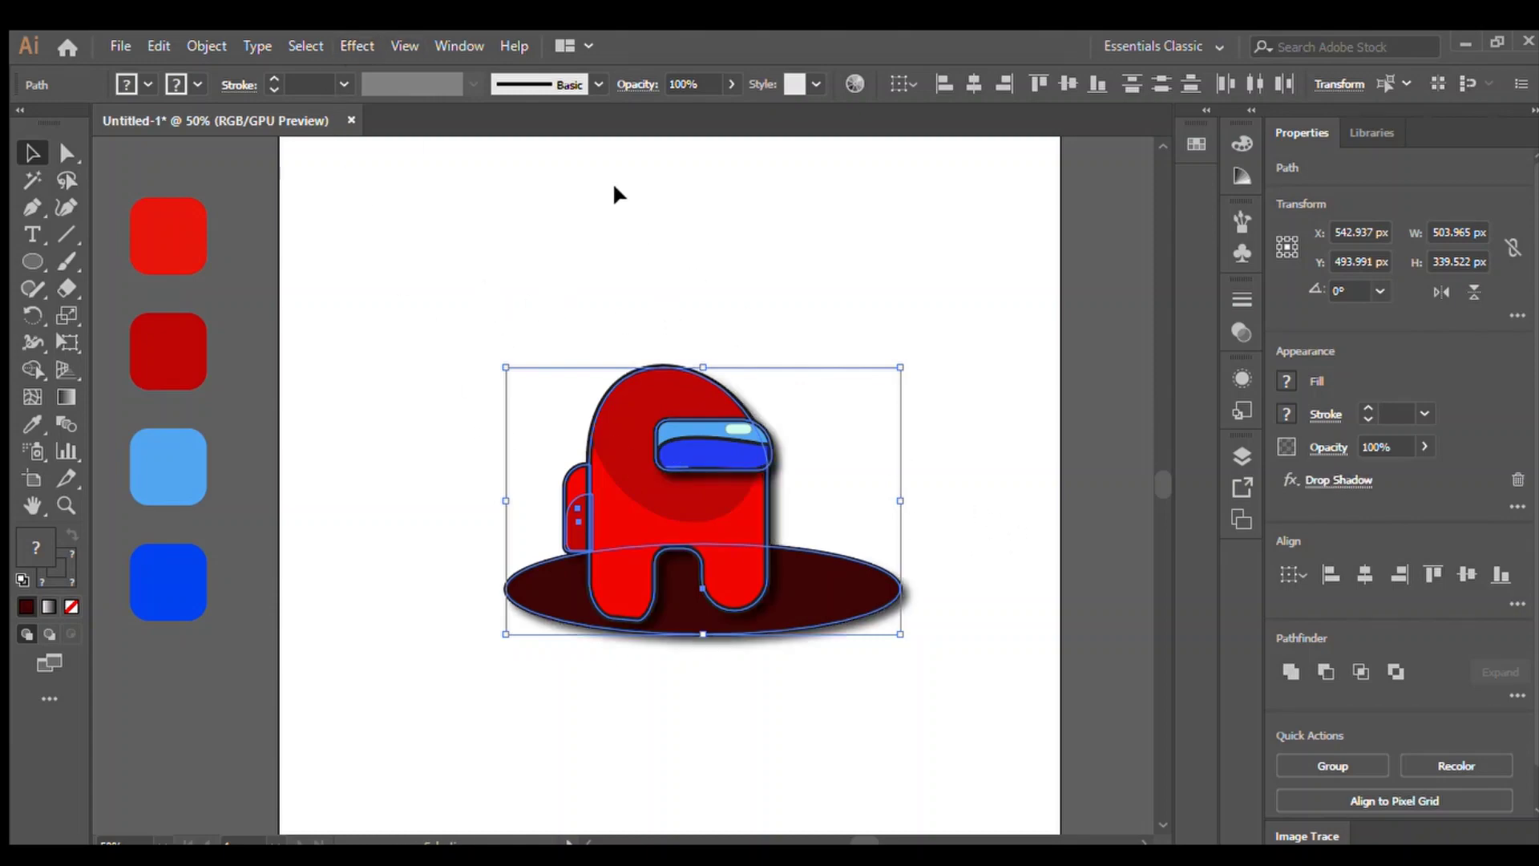
{"action": "left_click", "coordinate": [611, 179]}
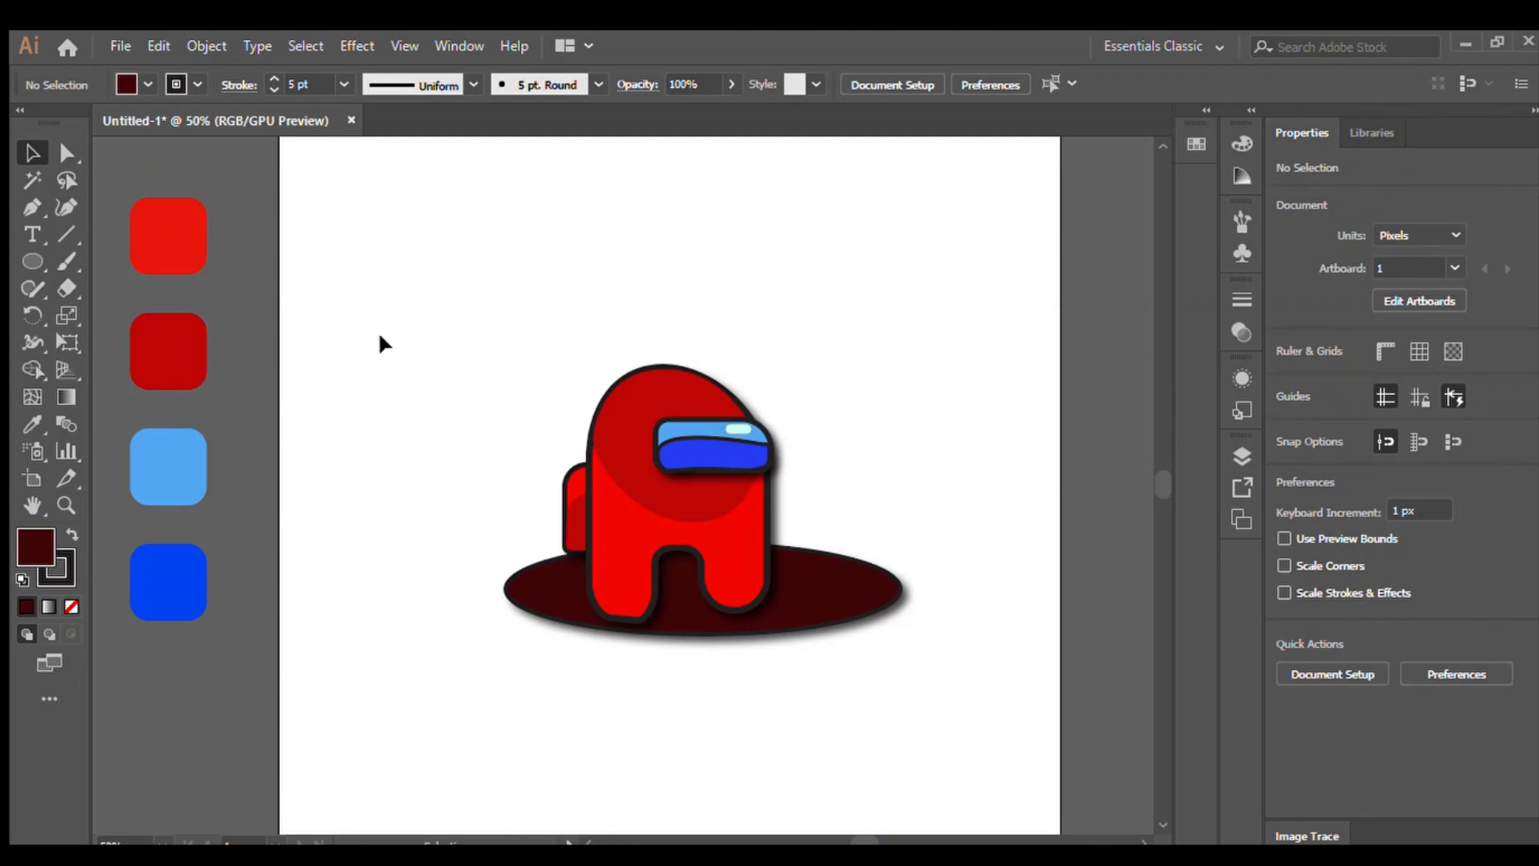
Group the character with its ground ellipse and move the group off the artboard beside the colour swatches
{"action": "left_click_drag", "start_coordinate": [567, 317], "coordinate": [821, 646]}
{"action": "key", "text": "ctrl+g"}
{"action": "left_click", "coordinate": [768, 186]}
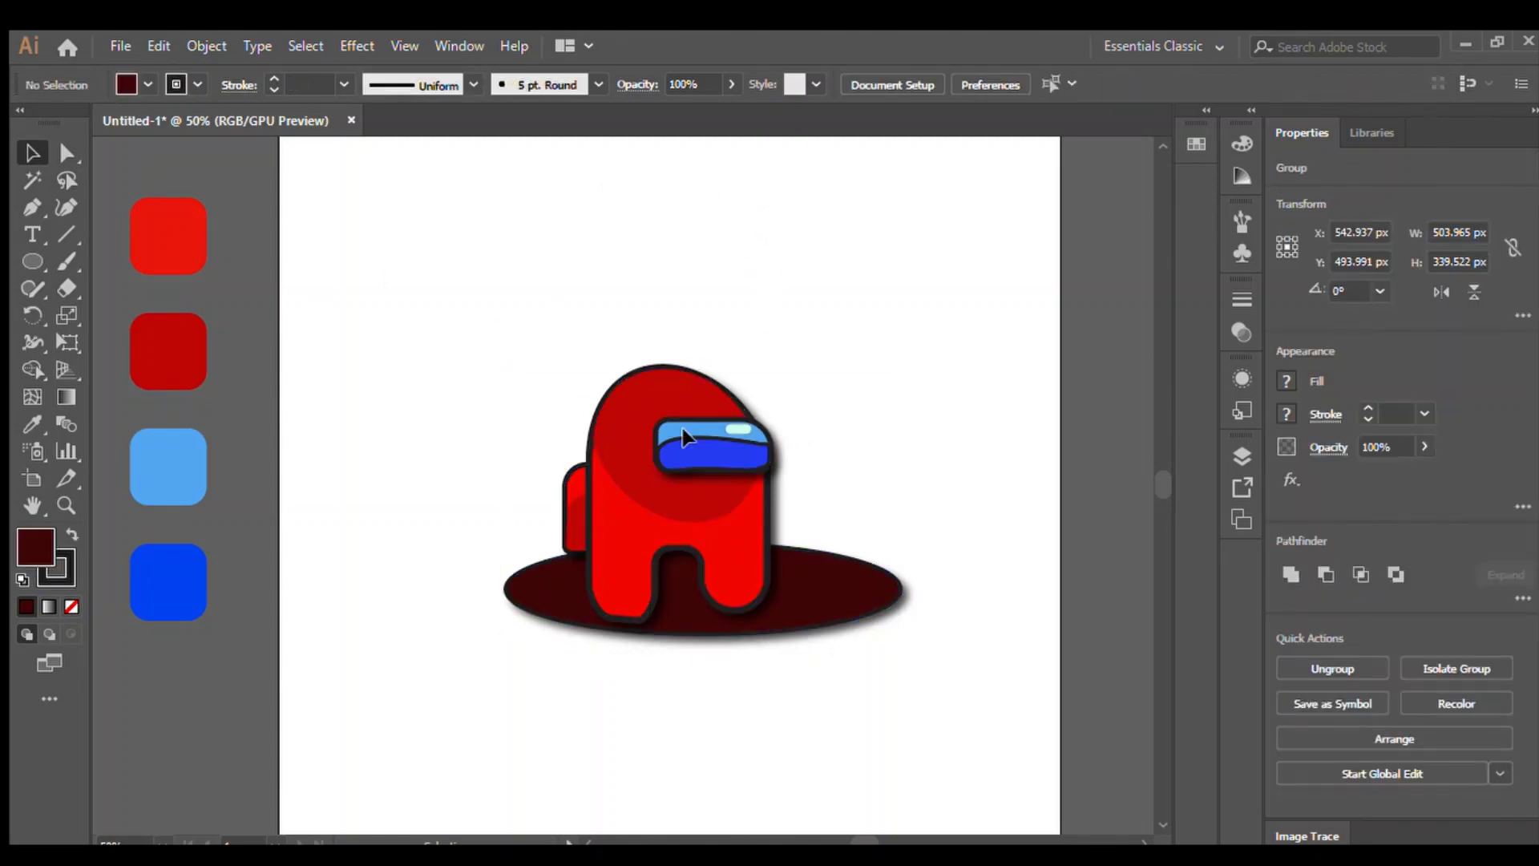
{"action": "left_click_drag", "start_coordinate": [683, 438], "coordinate": [107, 451]}
{"action": "left_click", "coordinate": [306, 516]}
{"action": "left_click_drag", "start_coordinate": [151, 517], "coordinate": [94, 508]}
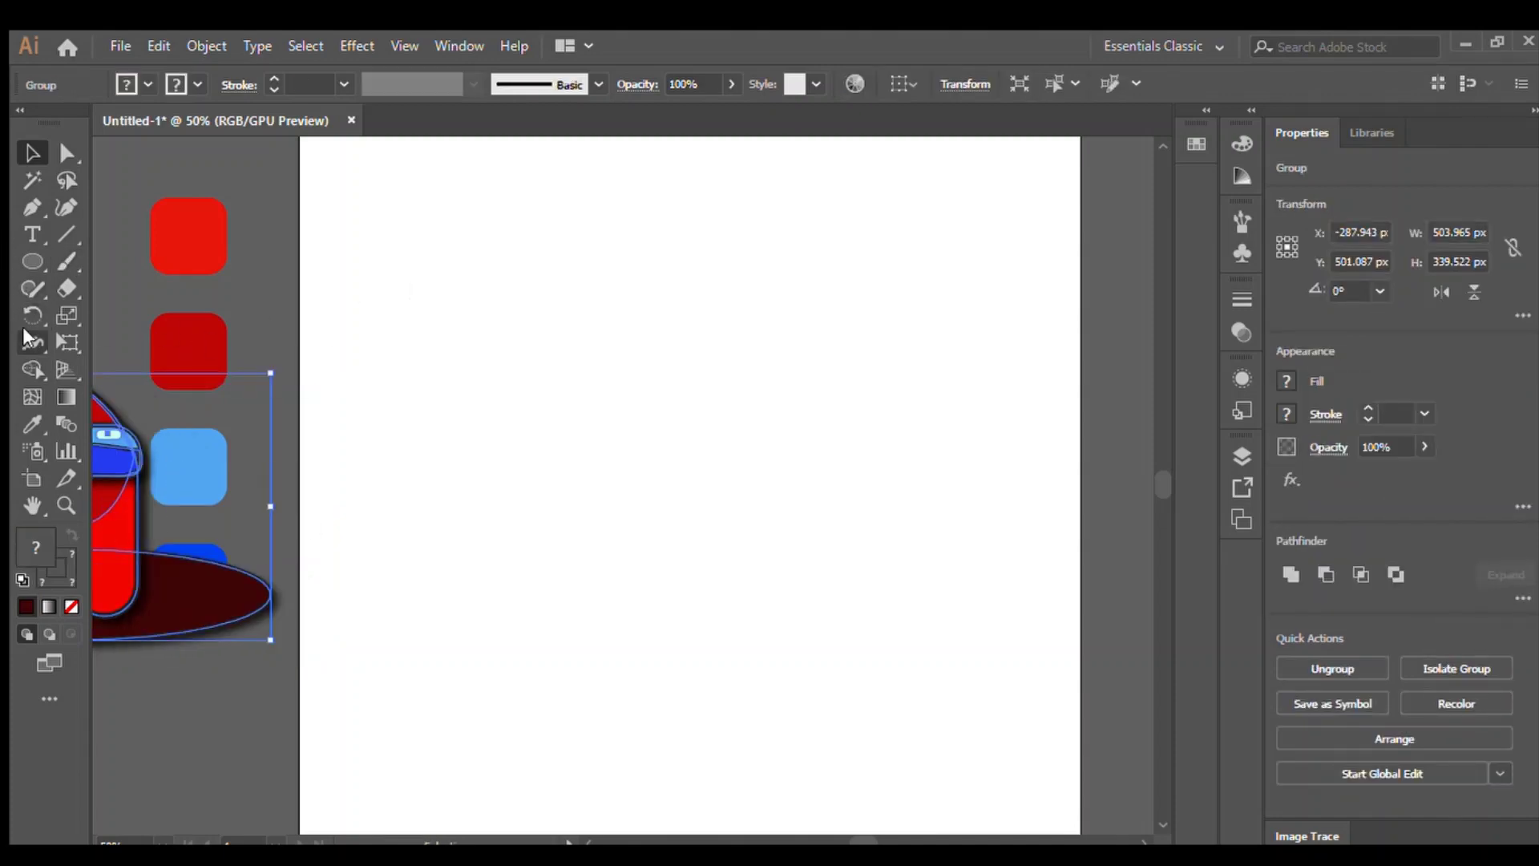
{"action": "left_click", "coordinate": [400, 611]}
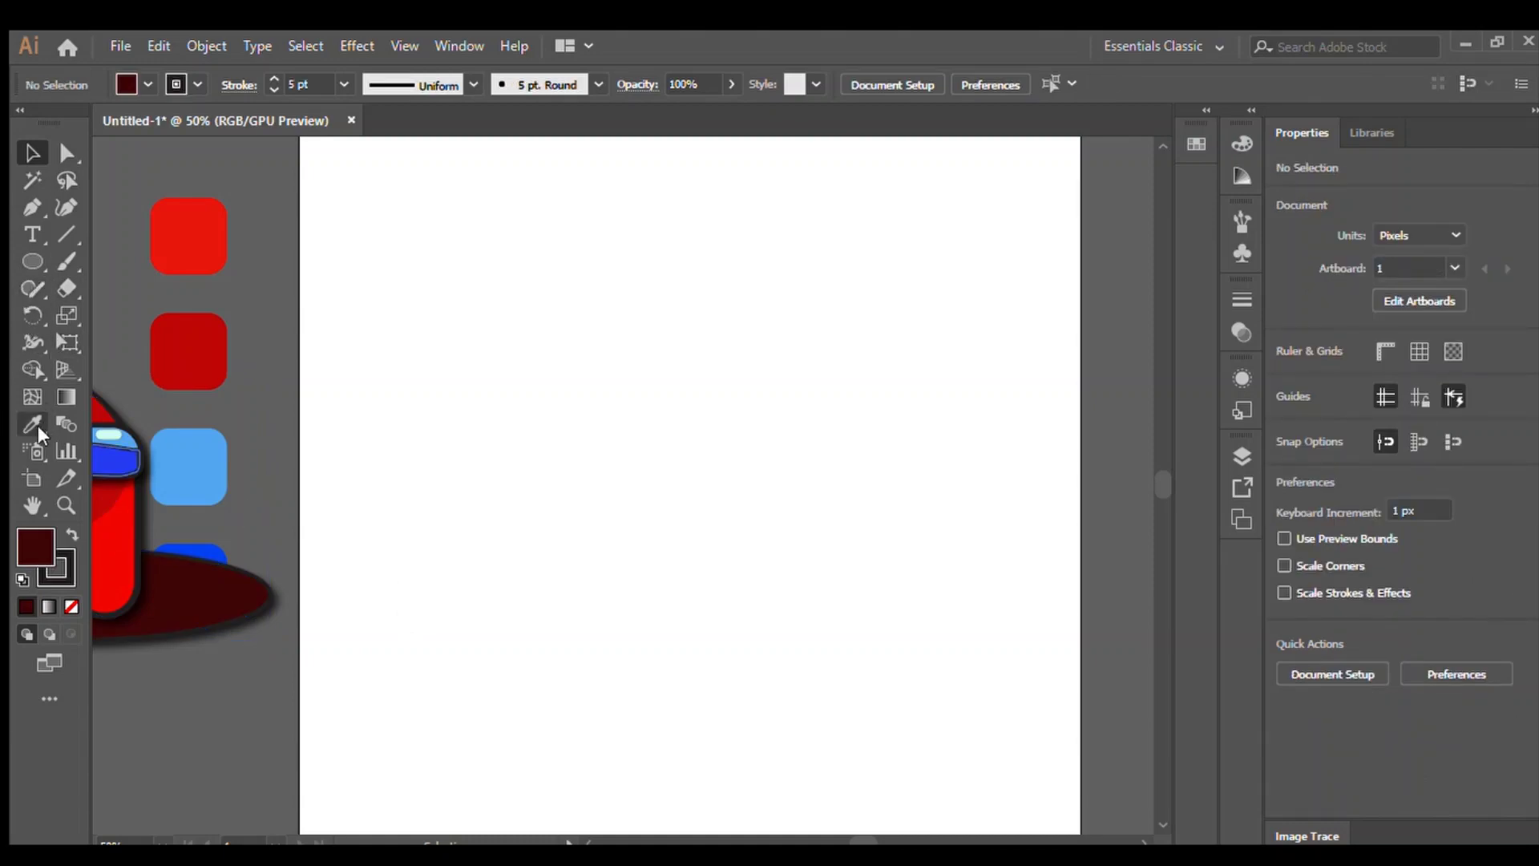
Draw a 1000 by 1000 px square covering the artboard and fill it with orange without a stroke
{"action": "key", "text": "m"}
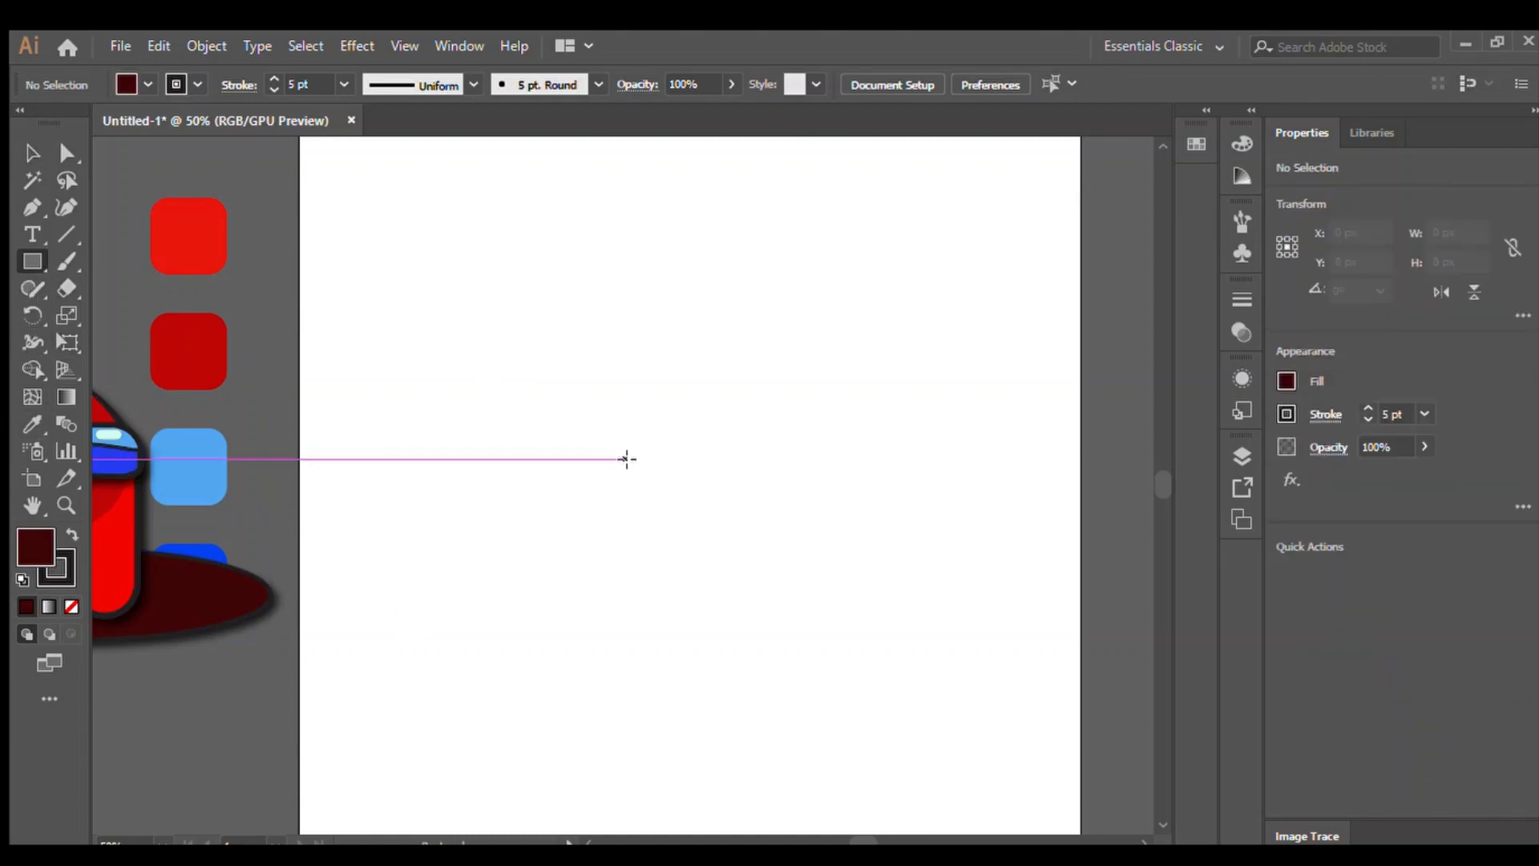
{"action": "scroll", "coordinate": [625, 453], "scroll_direction": "down", "scroll_amount": 1}
{"action": "mouse_move", "coordinate": [403, 242]}
{"action": "left_mouse_down"}
{"action": "mouse_move", "coordinate": [772, 652]}
{"action": "mouse_move", "coordinate": [933, 757]}
{"action": "left_mouse_up"}
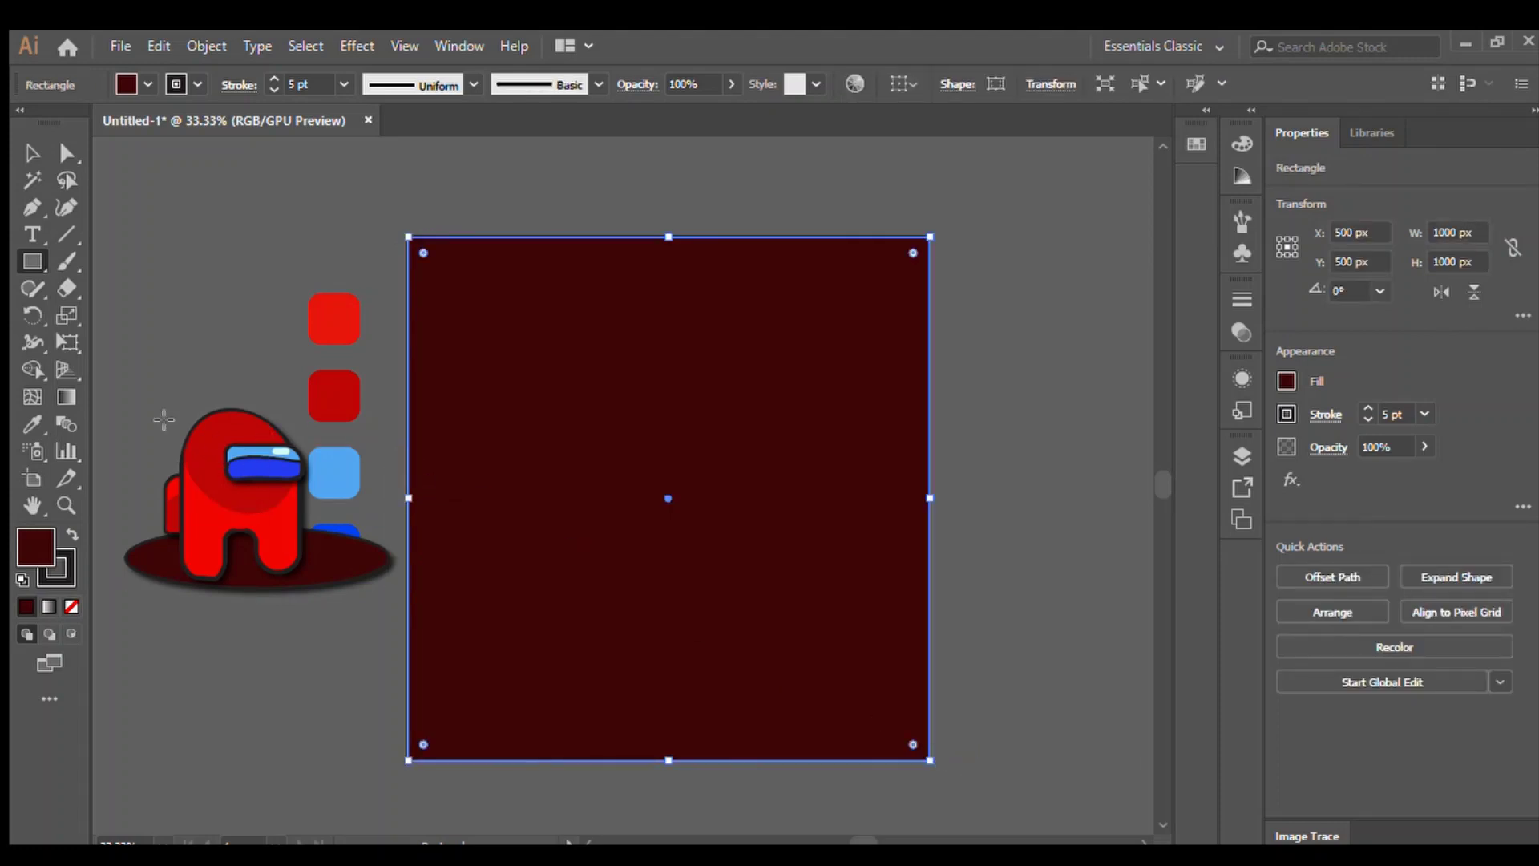
{"action": "left_click", "coordinate": [32, 424]}
{"action": "left_click", "coordinate": [334, 473]}
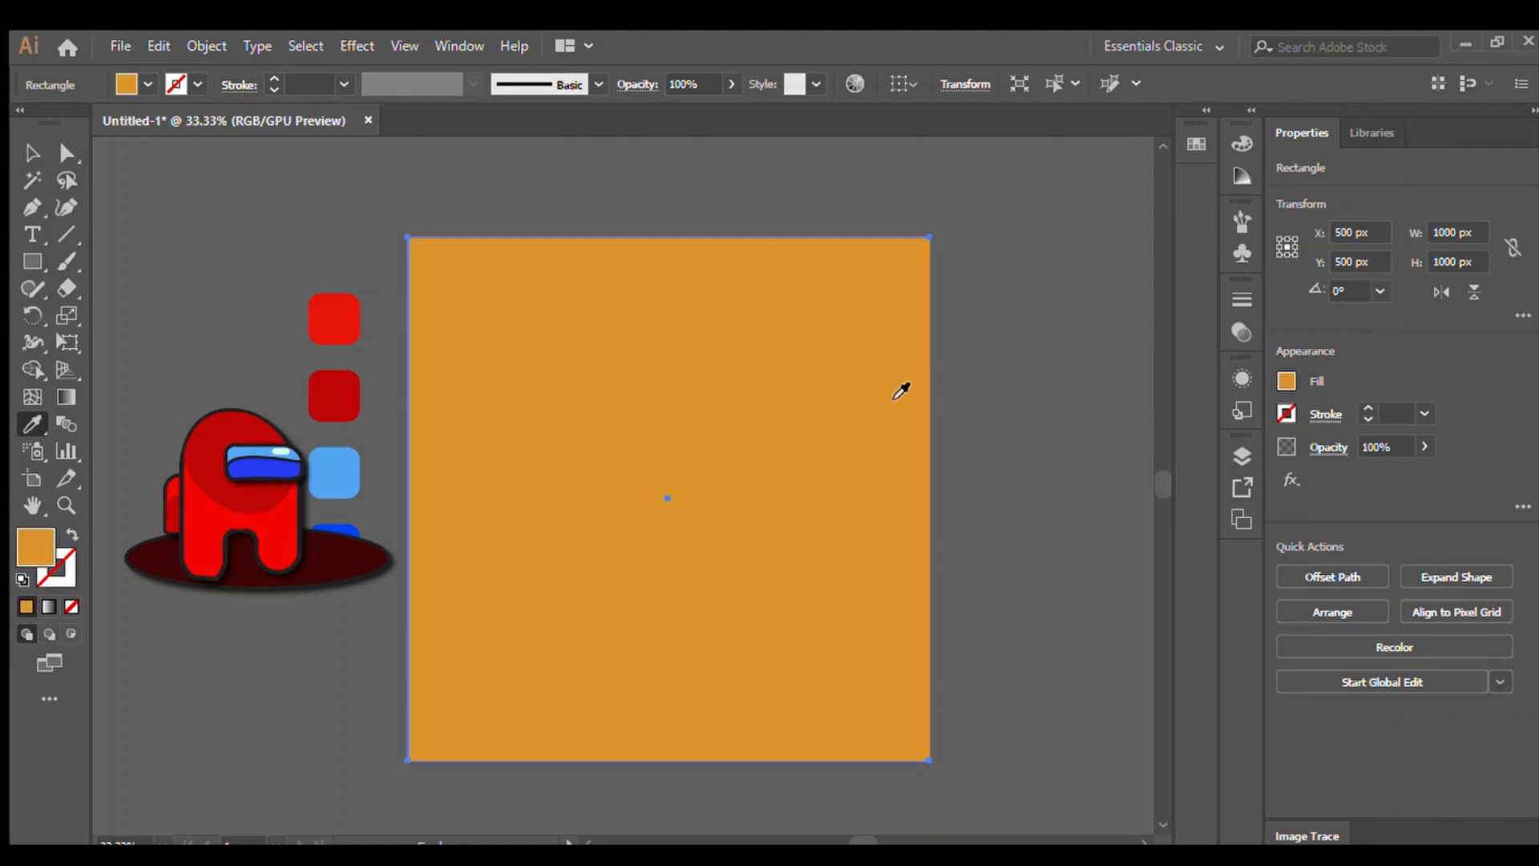
{"action": "key", "text": "v"}
{"action": "key", "text": "ctrl+shift+a"}
Move the character group back onto the artboard and send the orange square behind it
{"action": "left_click_drag", "start_coordinate": [237, 504], "coordinate": [700, 529]}
{"action": "left_click", "coordinate": [907, 491]}
{"action": "key", "text": "ctrl+shift+["}
{"action": "left_click", "coordinate": [1093, 483]}
{"action": "left_click", "coordinate": [1009, 433]}
{"action": "left_click", "coordinate": [1010, 526]}
Enlarge the character group and centre it on the orange background
{"action": "left_click", "coordinate": [596, 512]}
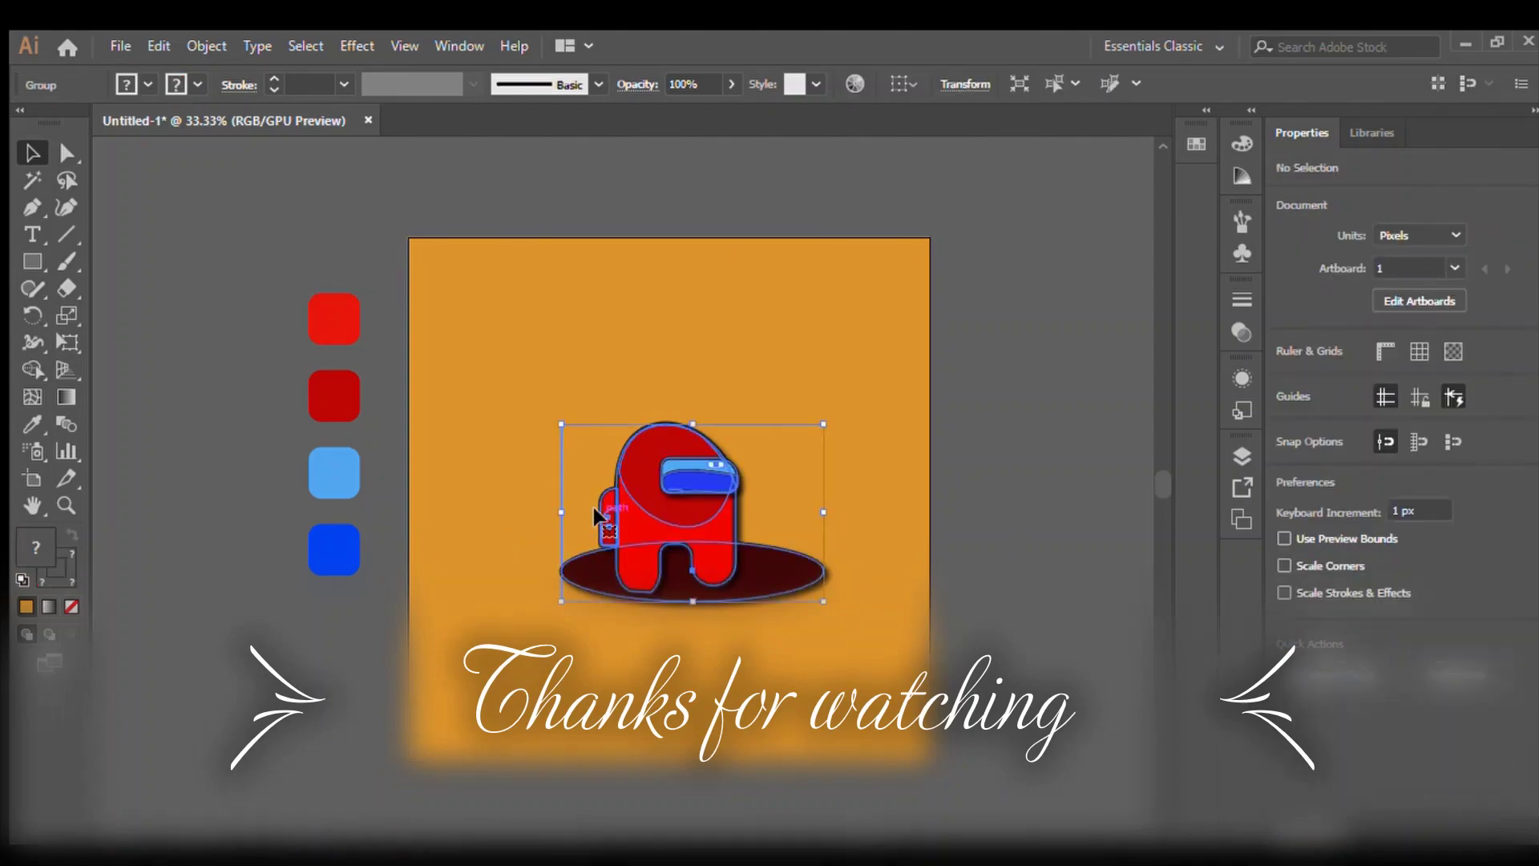
{"action": "left_click_drag", "start_coordinate": [561, 423], "coordinate": [446, 287]}
{"action": "left_click", "coordinate": [1034, 424]}
{"action": "left_click_drag", "start_coordinate": [646, 532], "coordinate": [712, 556]}
{"action": "left_click", "coordinate": [984, 452]}
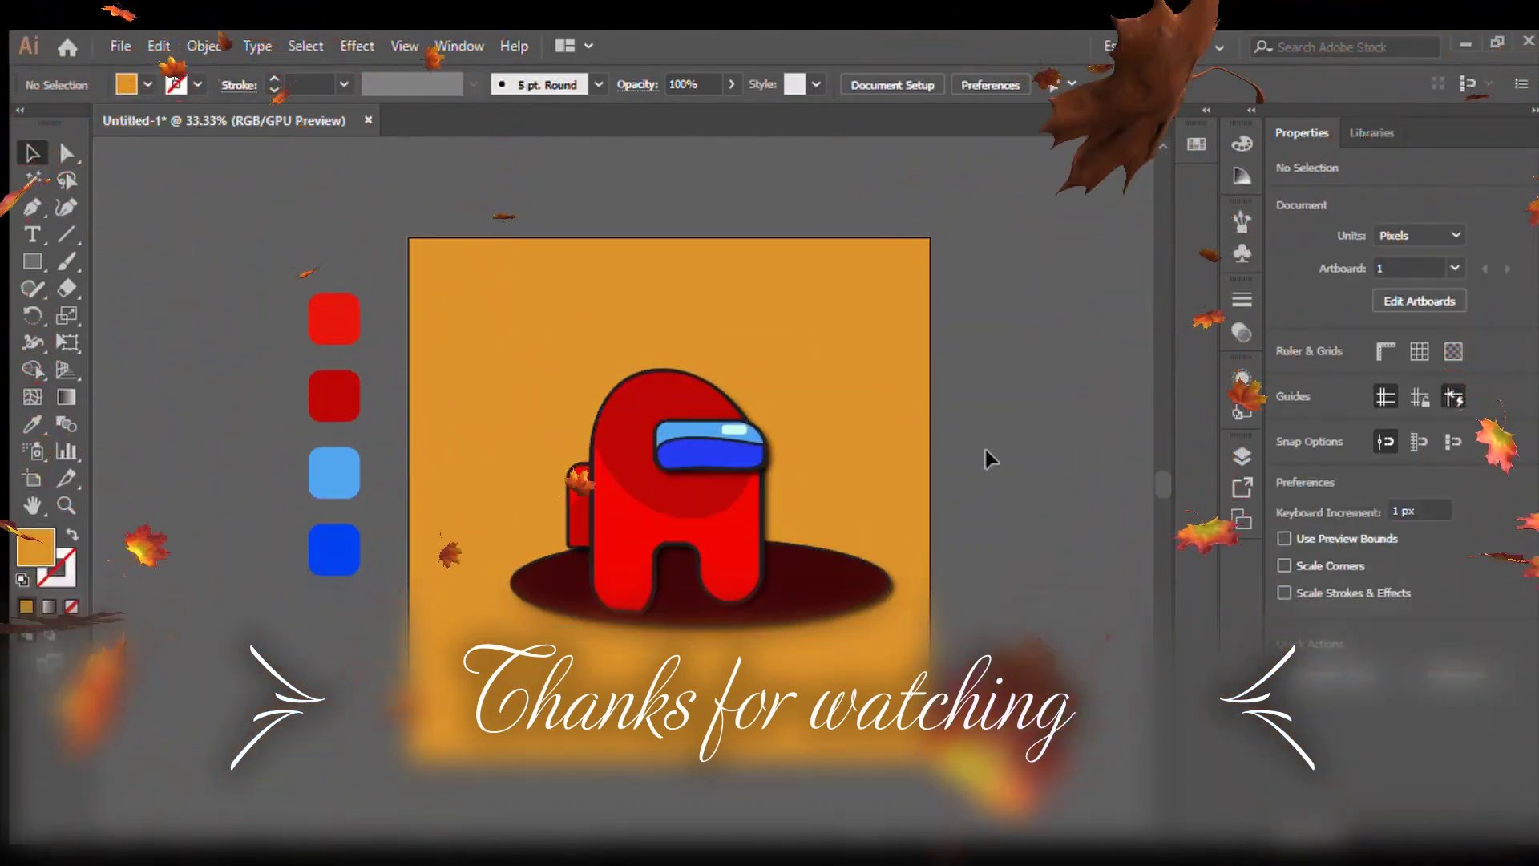